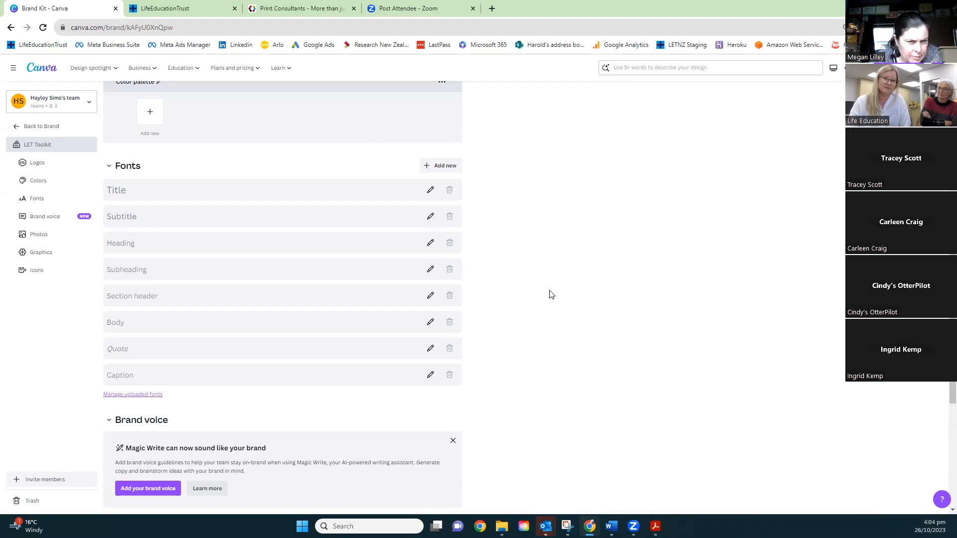
Add Harold-active_RGB and Harold-apple_RGB from the Harold Images PNG folder to the LET Toolkit's Graphics section
{"action": "scroll", "coordinate": [450, 210], "scroll_direction": "down", "scroll_amount": 1}
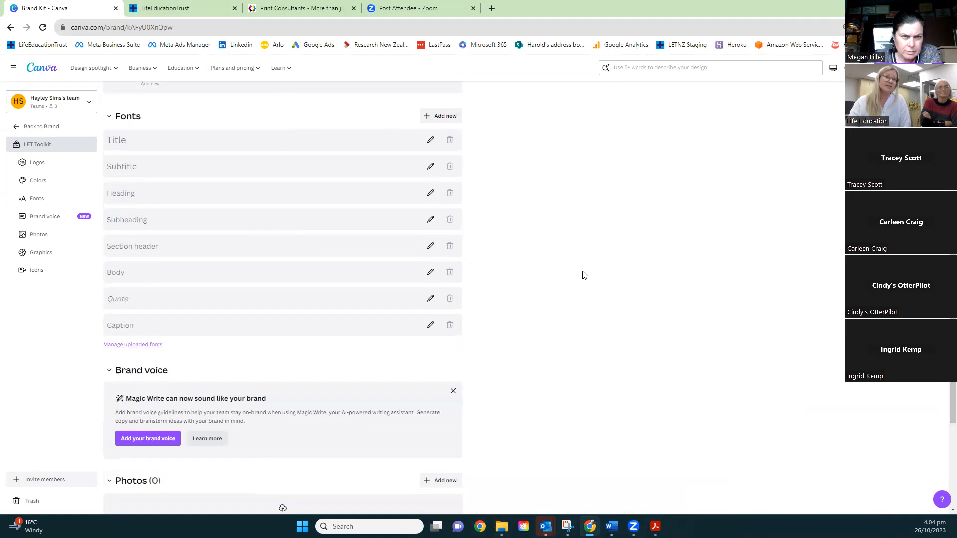
{"action": "scroll", "coordinate": [583, 275], "scroll_direction": "down", "scroll_amount": 4}
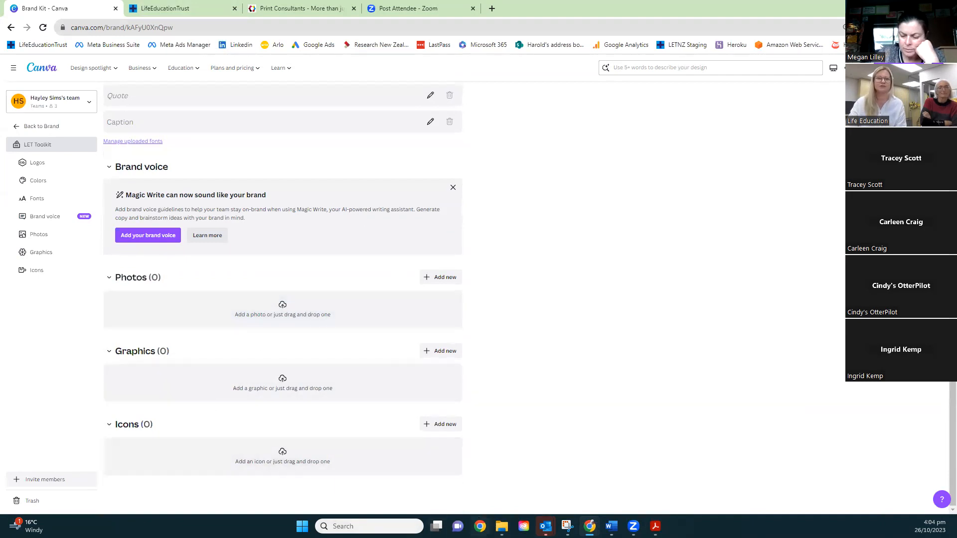
{"action": "mouse_move", "coordinate": [502, 527]}
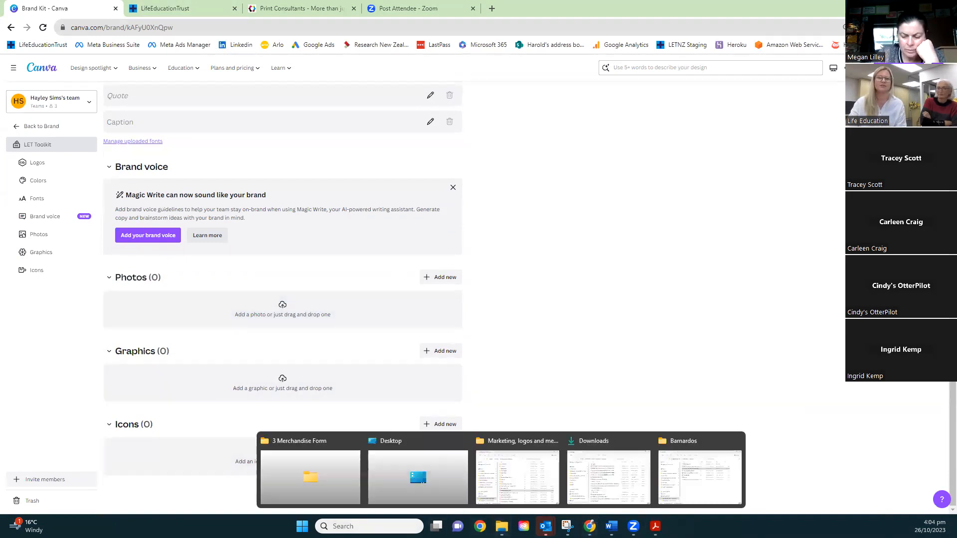
{"action": "left_click", "coordinate": [543, 477]}
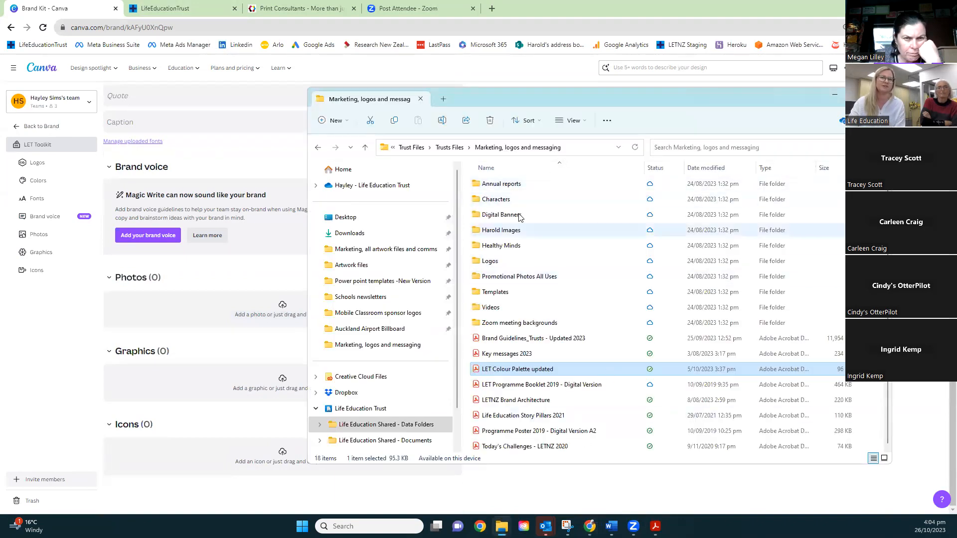
{"action": "double_click", "coordinate": [523, 229]}
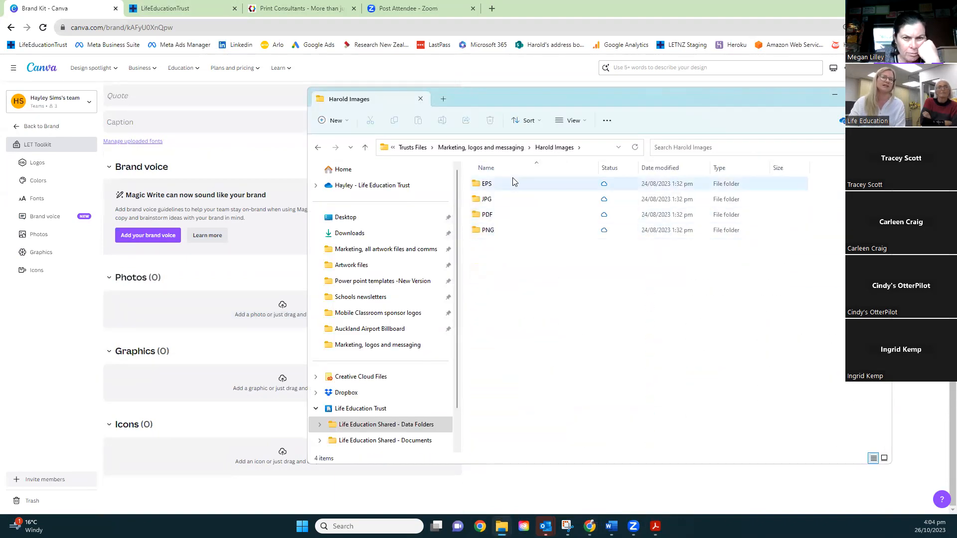
{"action": "double_click", "coordinate": [518, 231]}
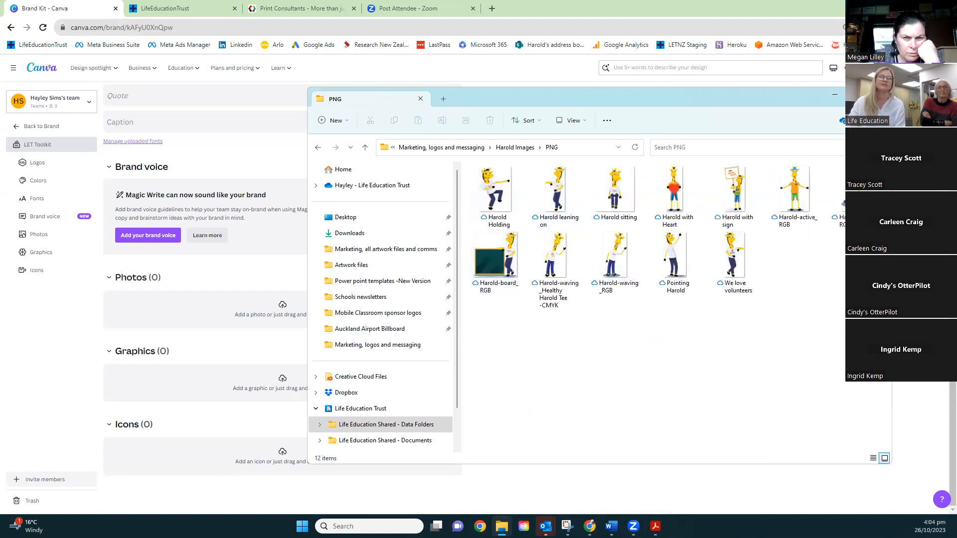
{"action": "left_click_drag", "start_coordinate": [880, 243], "coordinate": [160, 379]}
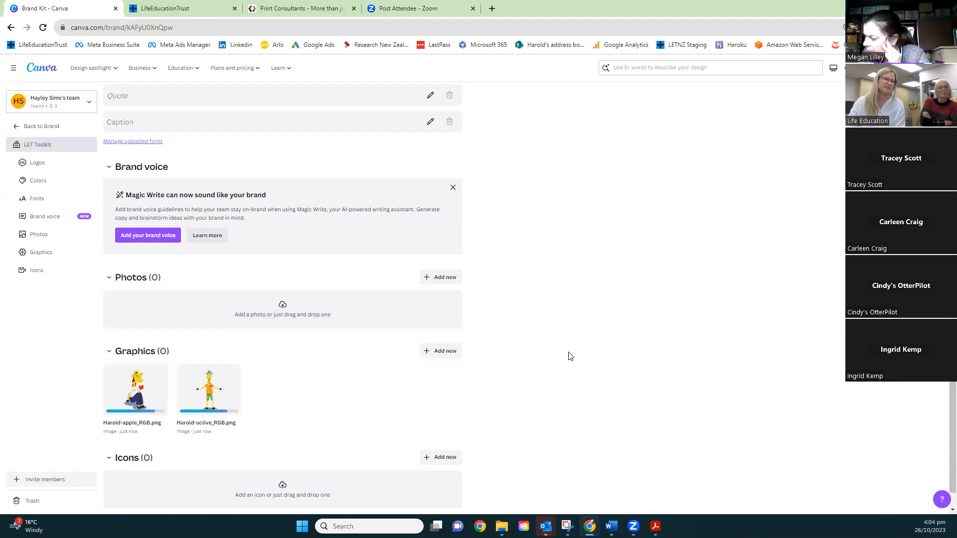
Add the Mobile Classroom_RGB image from the Characters PNG folder to the LET Toolkit's Graphics section
{"action": "mouse_move", "coordinate": [494, 521]}
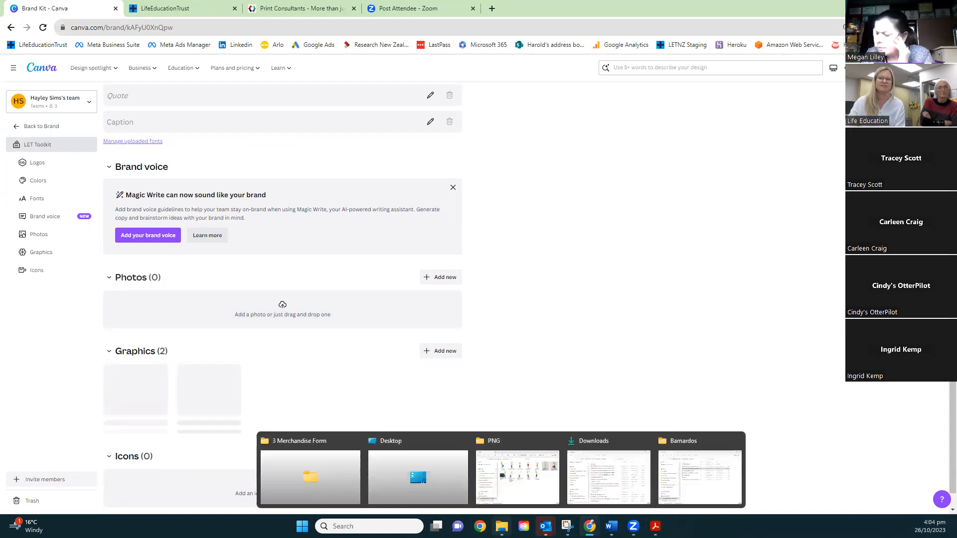
{"action": "left_click", "coordinate": [533, 487]}
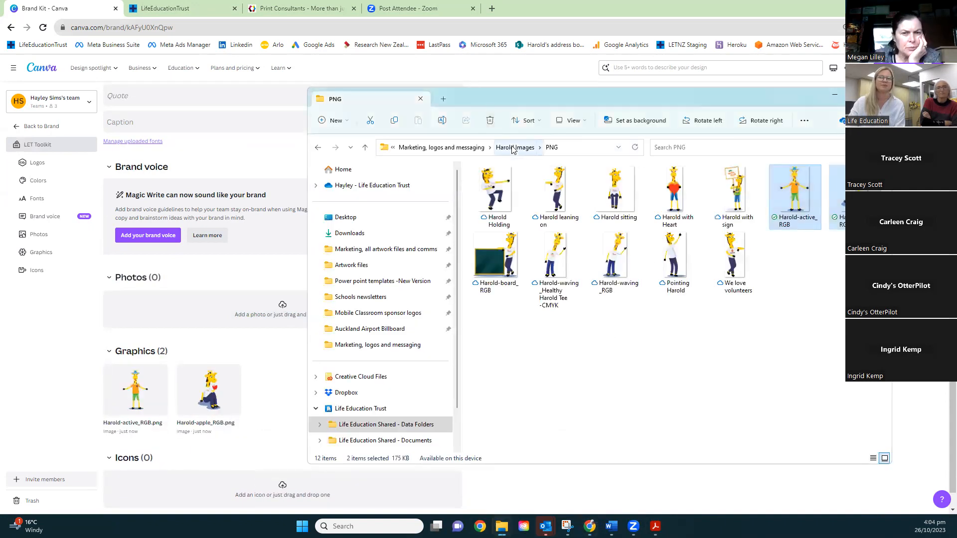
{"action": "left_click", "coordinate": [441, 148]}
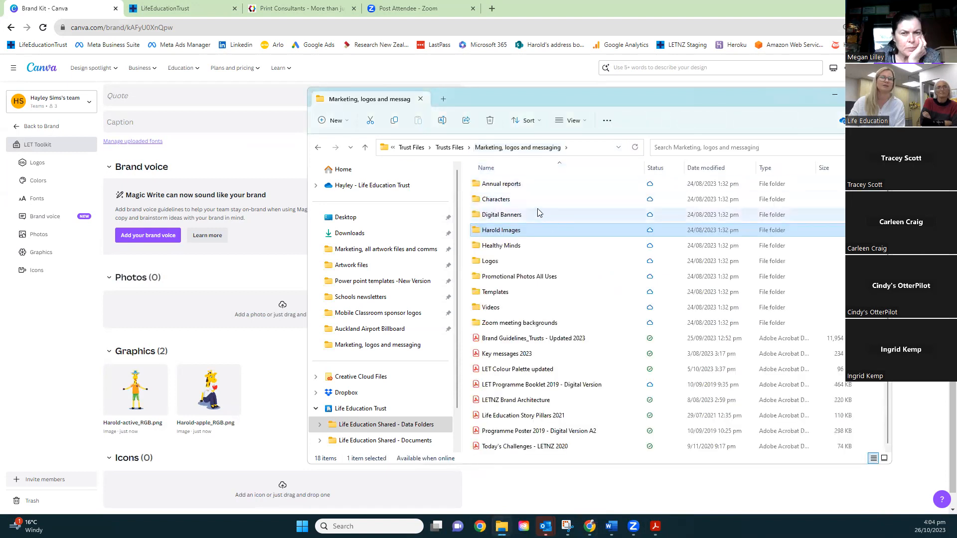
{"action": "double_click", "coordinate": [537, 200]}
{"action": "double_click", "coordinate": [530, 229]}
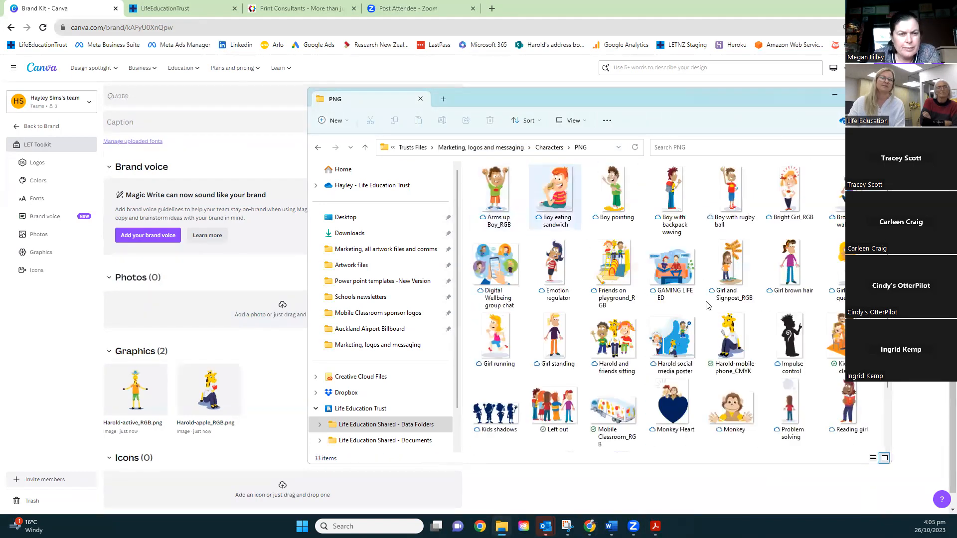
{"action": "scroll", "coordinate": [708, 305], "scroll_direction": "down", "scroll_amount": 1}
{"action": "left_click_drag", "start_coordinate": [614, 332], "coordinate": [251, 392]}
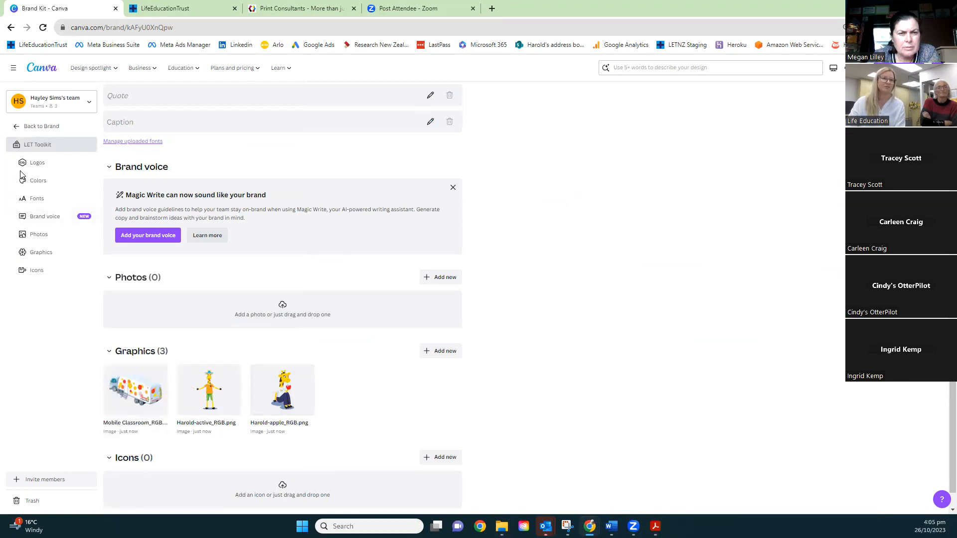
Look over the LET Toolkit brand kit and return to the Canva home page
{"action": "scroll", "coordinate": [419, 325], "scroll_direction": "down", "scroll_amount": 1}
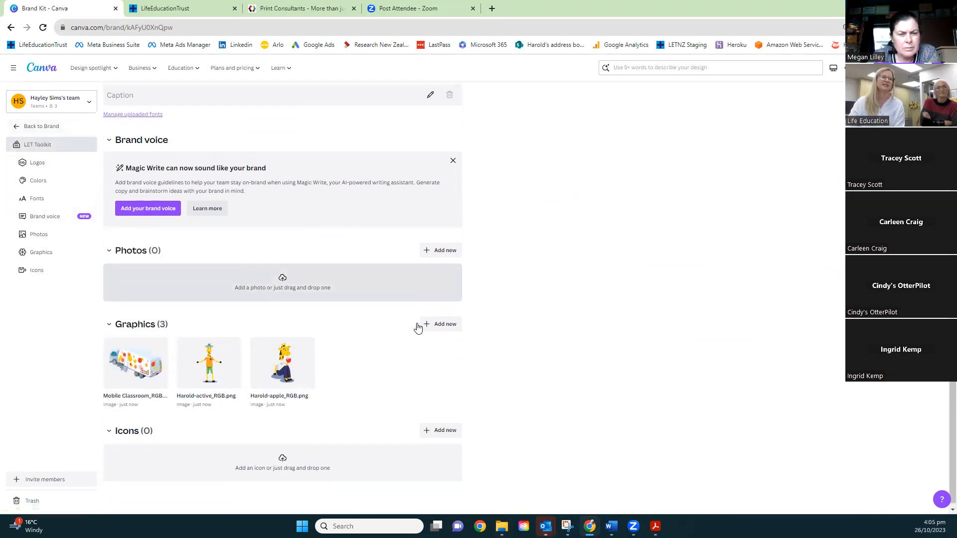
{"action": "scroll", "coordinate": [418, 328], "scroll_direction": "up", "scroll_amount": 15}
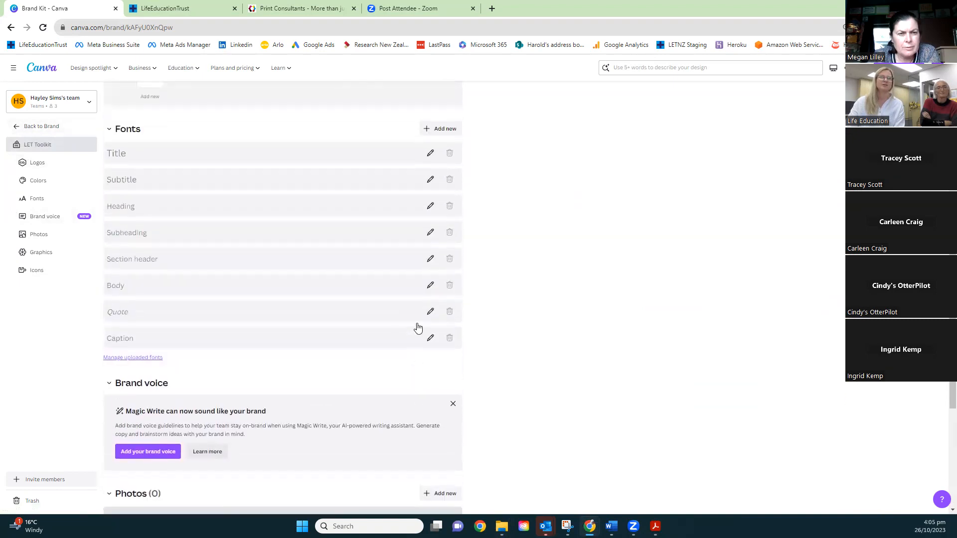
{"action": "scroll", "coordinate": [418, 327], "scroll_direction": "down", "scroll_amount": 15}
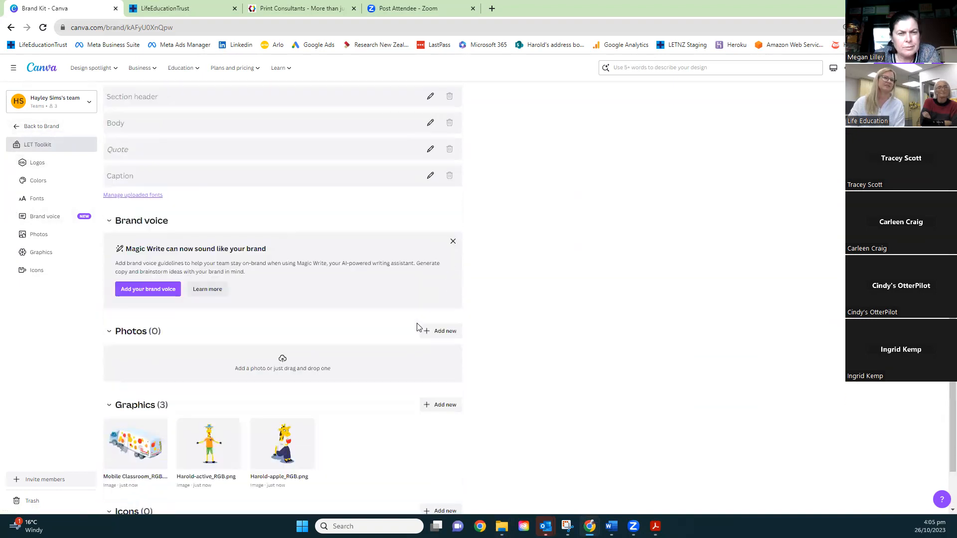
{"action": "left_click", "coordinate": [14, 131]}
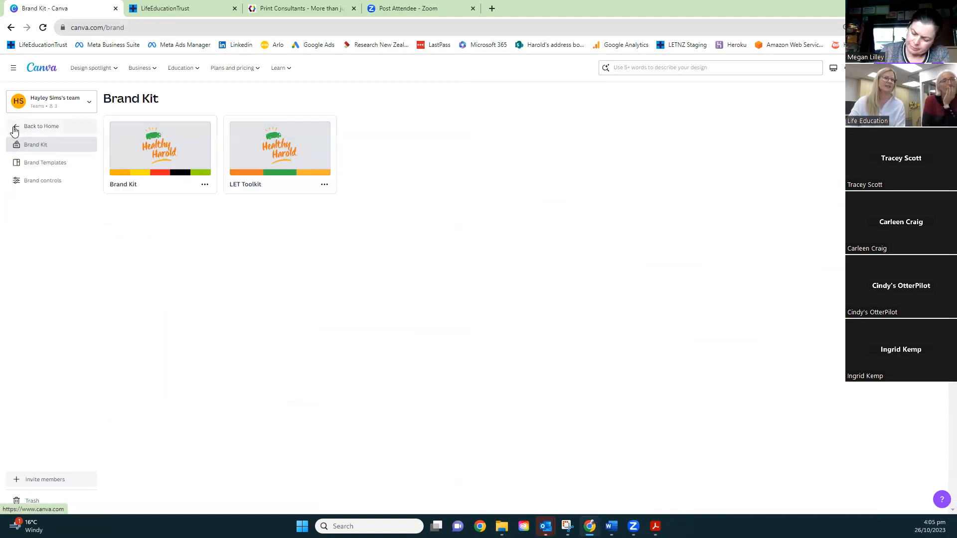
{"action": "left_click", "coordinate": [17, 130]}
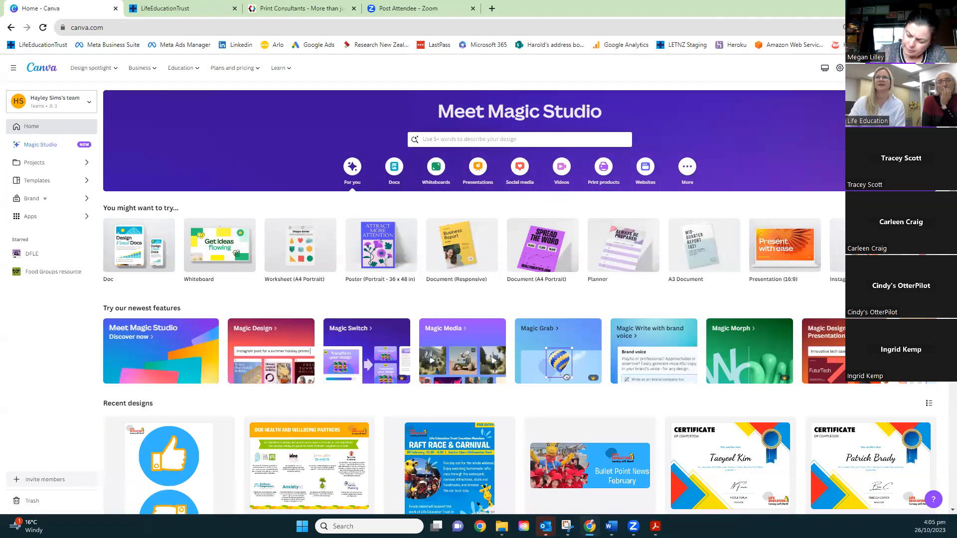
Search the design types for A3 and create a new blank A3 Document
{"action": "left_click", "coordinate": [891, 68]}
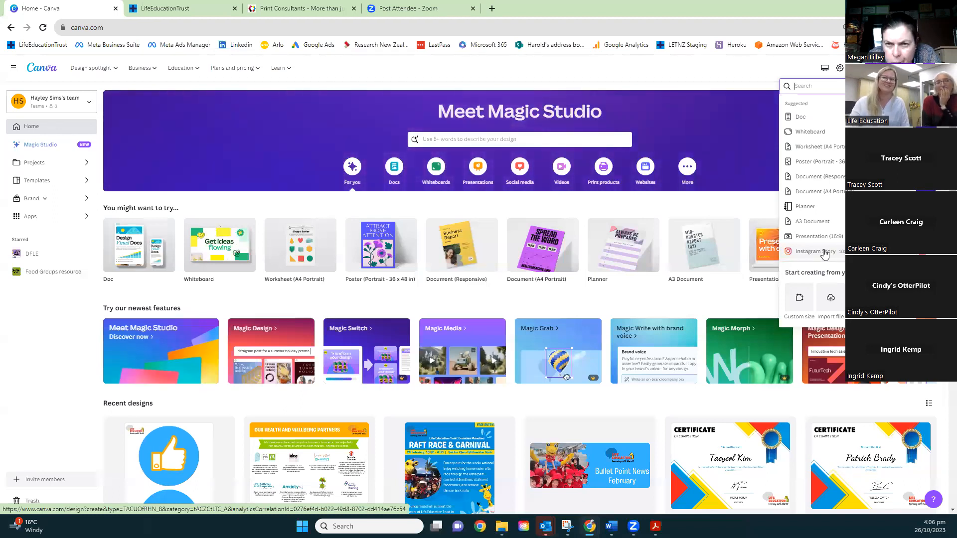
{"action": "scroll", "coordinate": [830, 247], "scroll_direction": "down", "scroll_amount": 3}
{"action": "scroll", "coordinate": [826, 242], "scroll_direction": "up", "scroll_amount": 4}
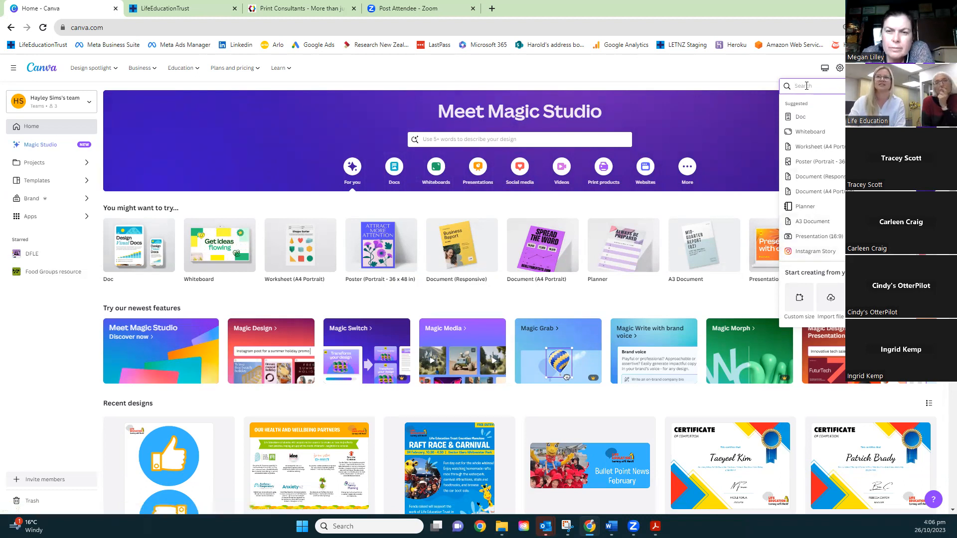
{"action": "type", "text": "A3"}
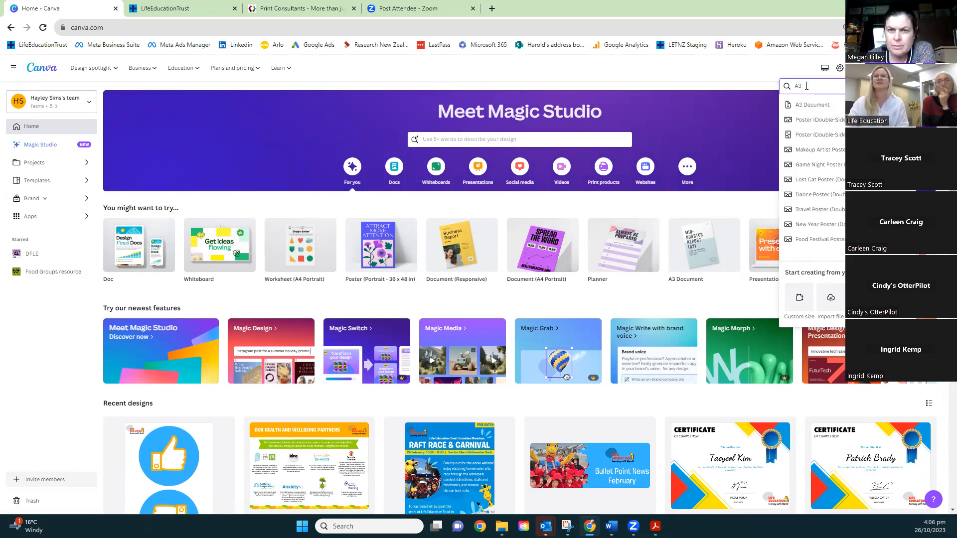
{"action": "left_click", "coordinate": [843, 110]}
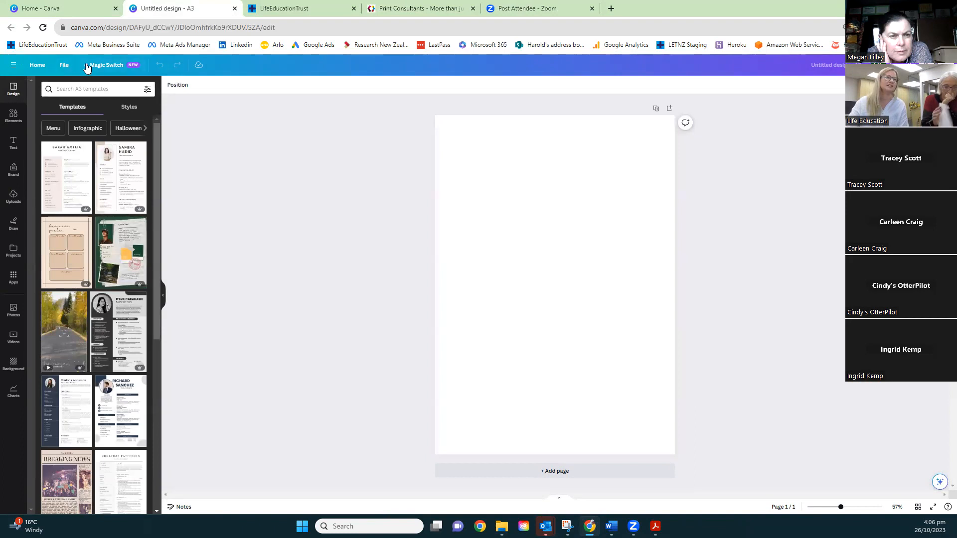
{"action": "left_click", "coordinate": [63, 68]}
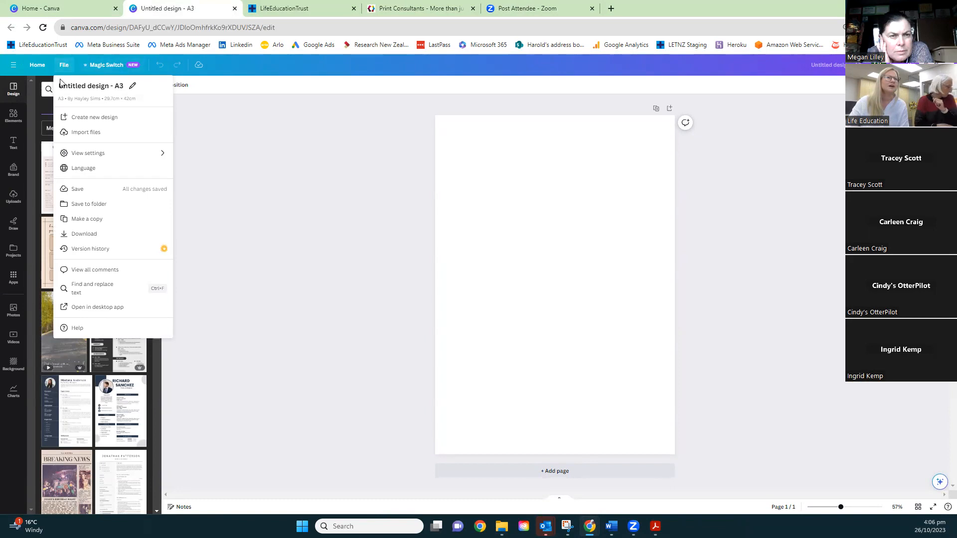
{"action": "left_click", "coordinate": [123, 85]}
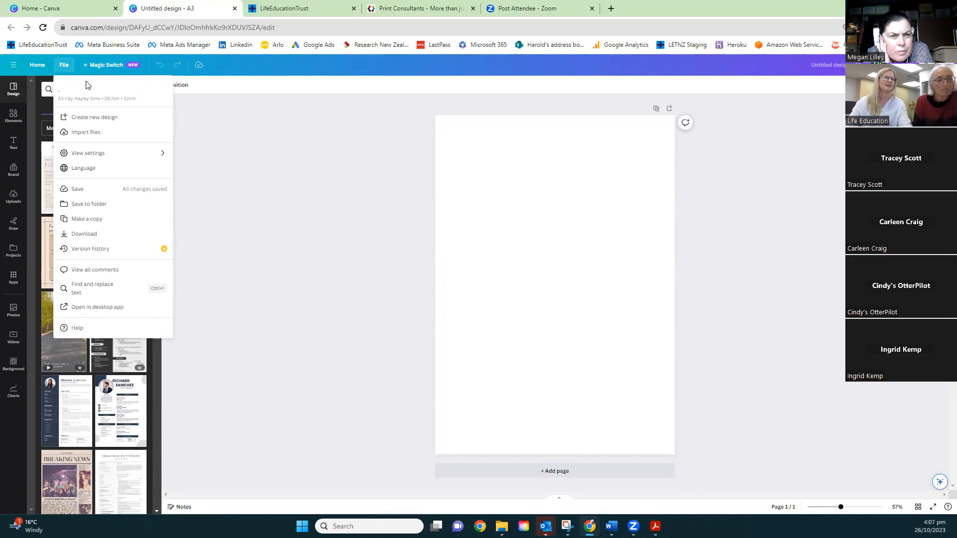
{"action": "left_click", "coordinate": [194, 115]}
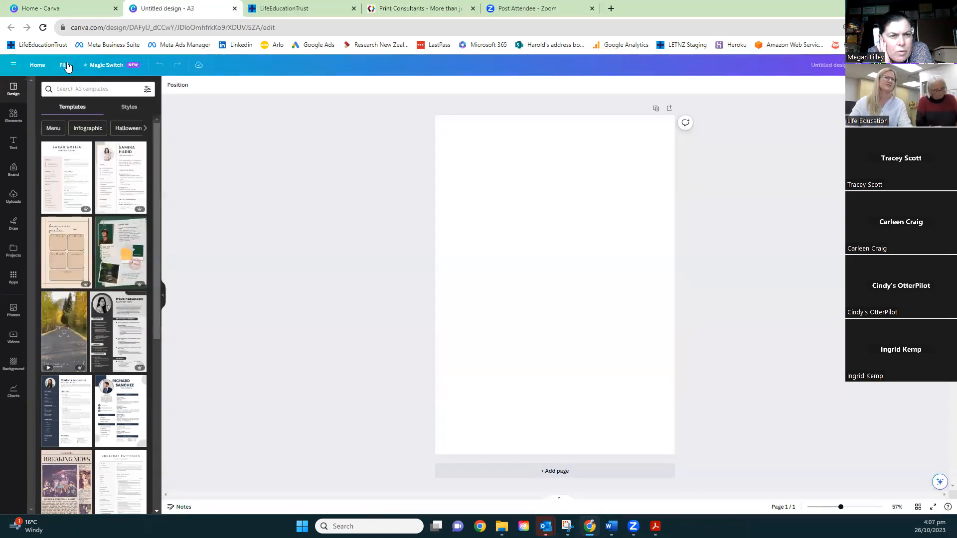
{"action": "left_click", "coordinate": [66, 65]}
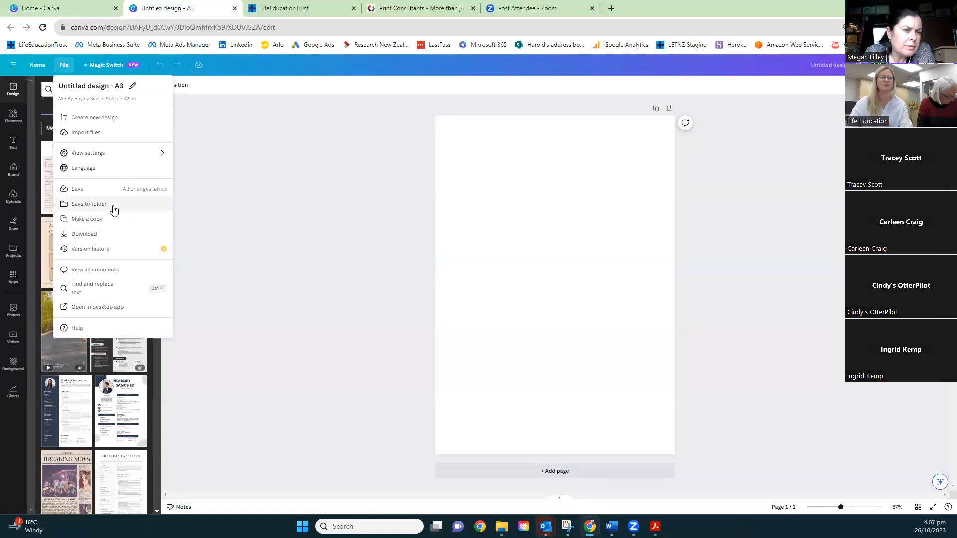
{"action": "left_click", "coordinate": [295, 233]}
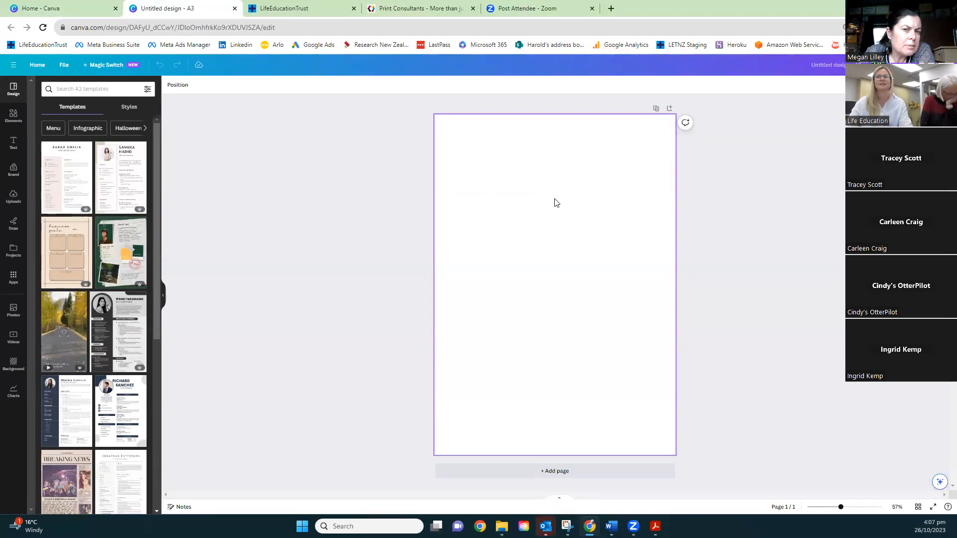
Open the Balance sort design from the recent designs and look through its first pages
{"action": "left_click", "coordinate": [52, 10]}
{"action": "scroll", "coordinate": [299, 426], "scroll_direction": "down", "scroll_amount": 1}
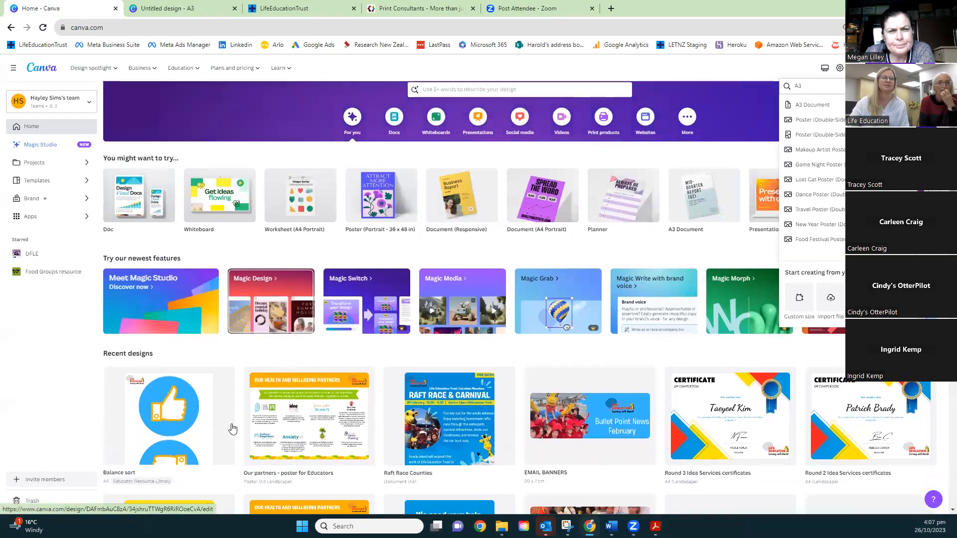
{"action": "left_click", "coordinate": [209, 431]}
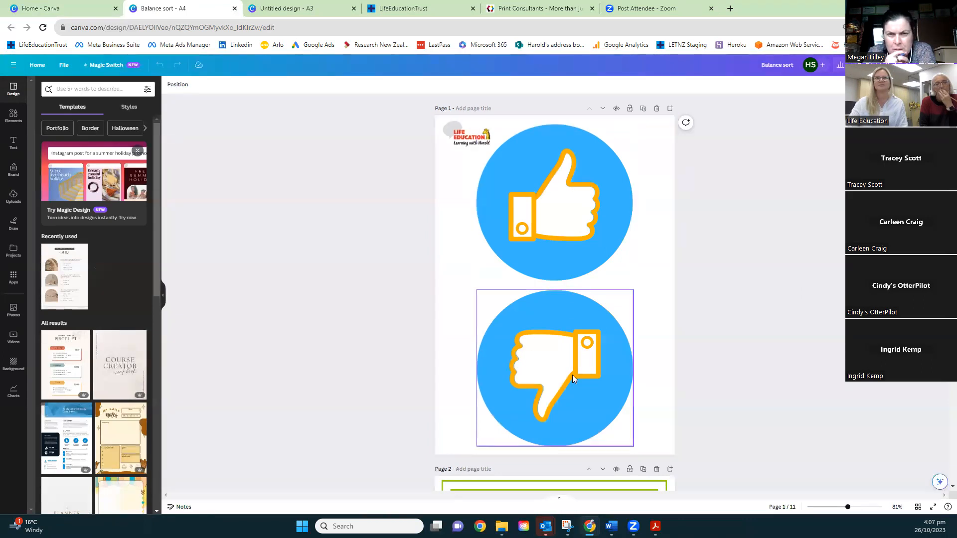
{"action": "scroll", "coordinate": [572, 375], "scroll_direction": "down", "scroll_amount": 3}
{"action": "scroll", "coordinate": [572, 375], "scroll_direction": "down", "scroll_amount": 1}
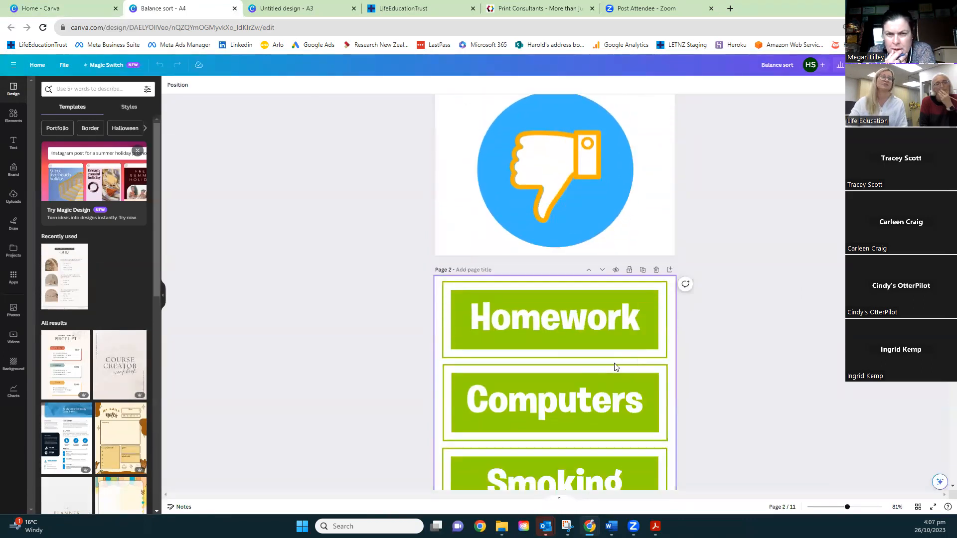
{"action": "scroll", "coordinate": [767, 340], "scroll_direction": "down", "scroll_amount": 9}
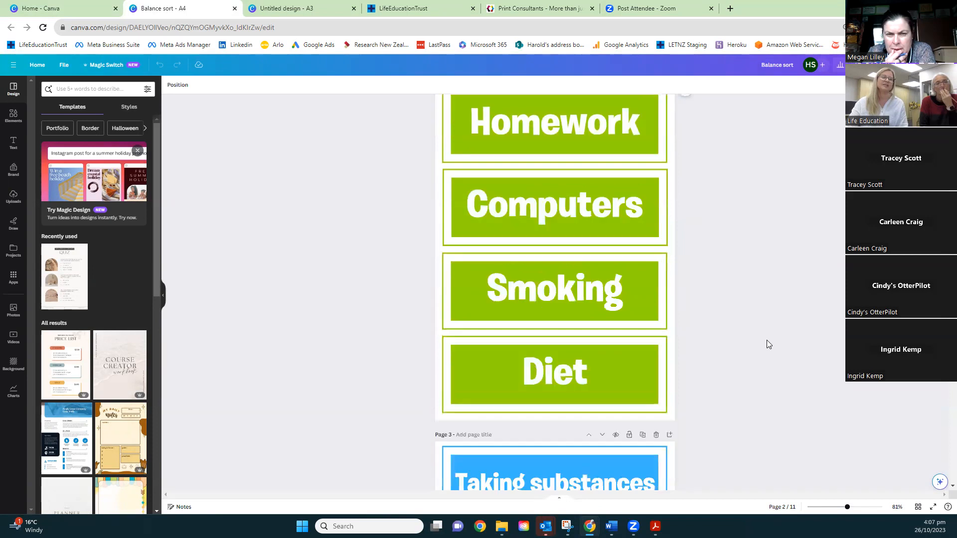
{"action": "scroll", "coordinate": [766, 340], "scroll_direction": "up", "scroll_amount": 13}
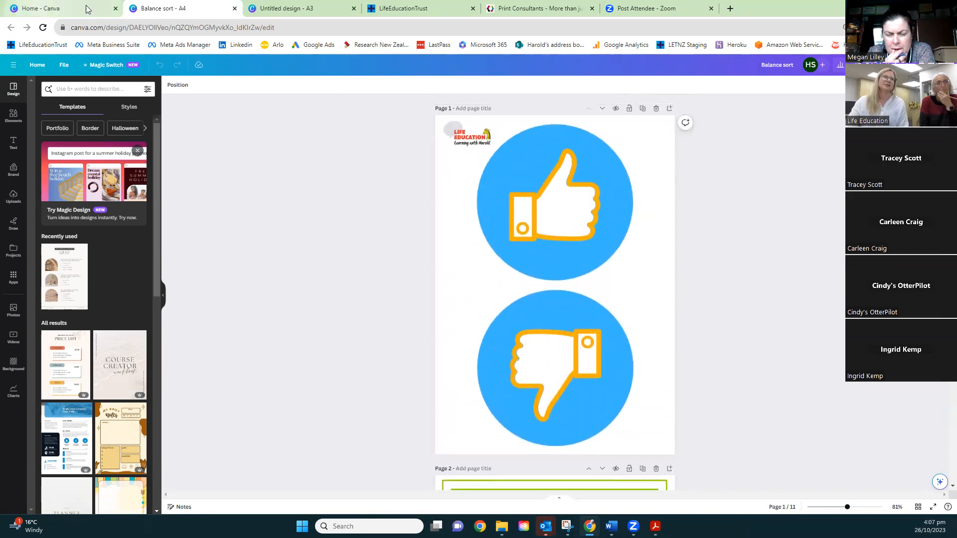
Return to the untitled A3 design and browse its Brand Kit assets from the logos down to the graphics
{"action": "left_click", "coordinate": [251, 14]}
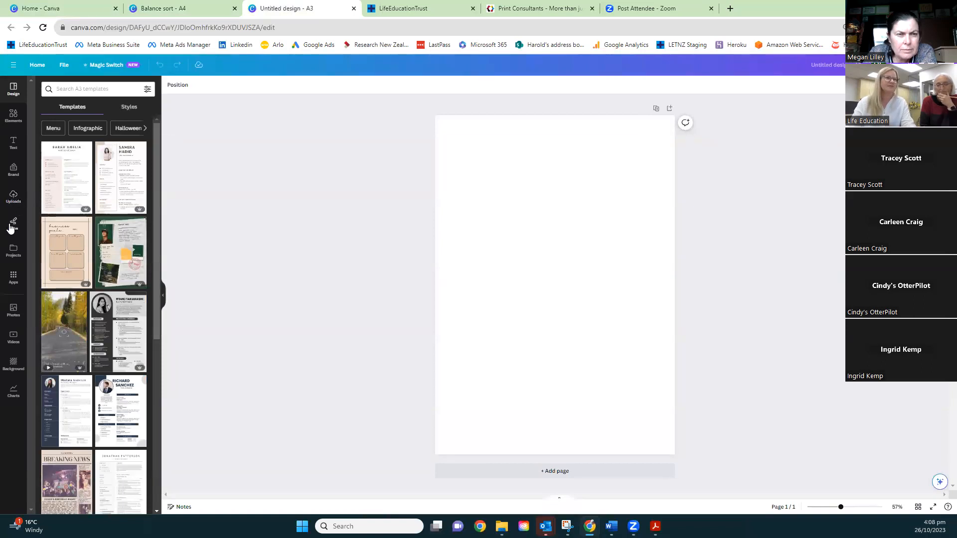
{"action": "left_click", "coordinate": [14, 172]}
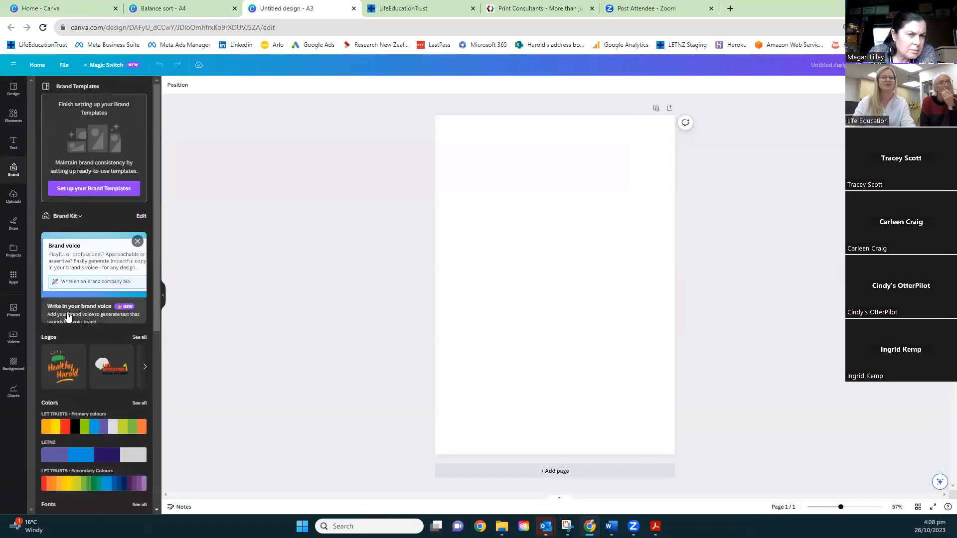
{"action": "scroll", "coordinate": [66, 344], "scroll_direction": "down", "scroll_amount": 2}
{"action": "scroll", "coordinate": [66, 344], "scroll_direction": "up", "scroll_amount": 1}
{"action": "scroll", "coordinate": [66, 347], "scroll_direction": "up", "scroll_amount": 1}
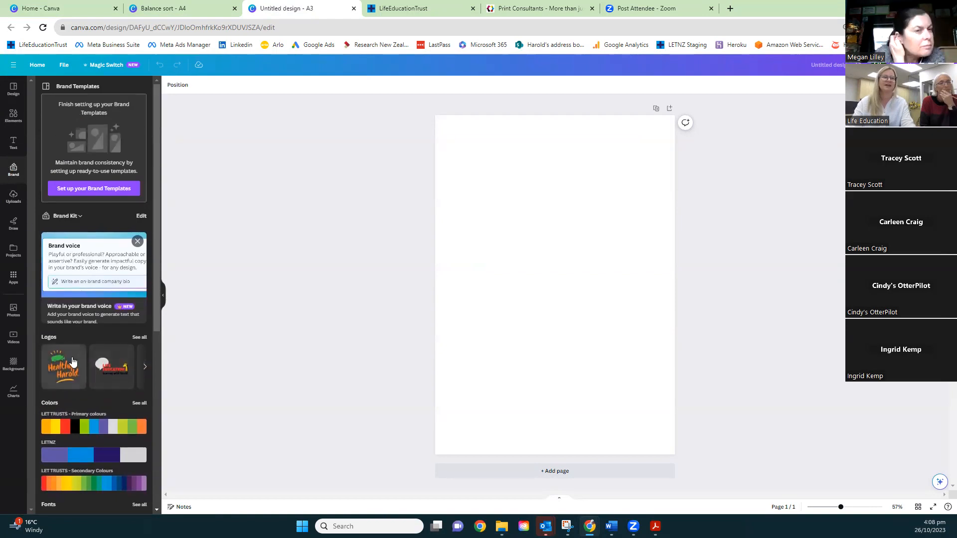
{"action": "scroll", "coordinate": [87, 380], "scroll_direction": "down", "scroll_amount": 3}
{"action": "scroll", "coordinate": [68, 434], "scroll_direction": "down", "scroll_amount": 4}
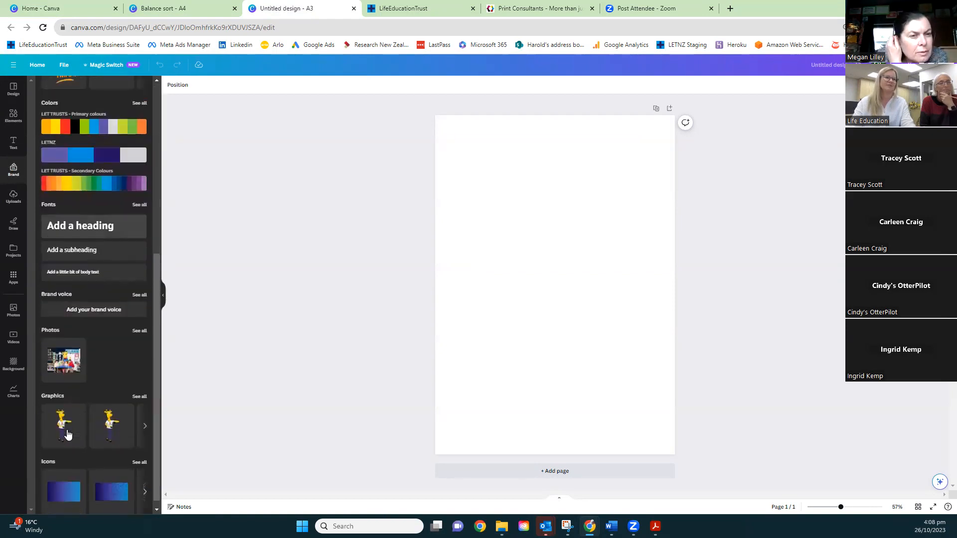
Add the Life Education logo from the brand kit, shrink it and place it in the page's upper-left corner
{"action": "scroll", "coordinate": [66, 429], "scroll_direction": "up", "scroll_amount": 5}
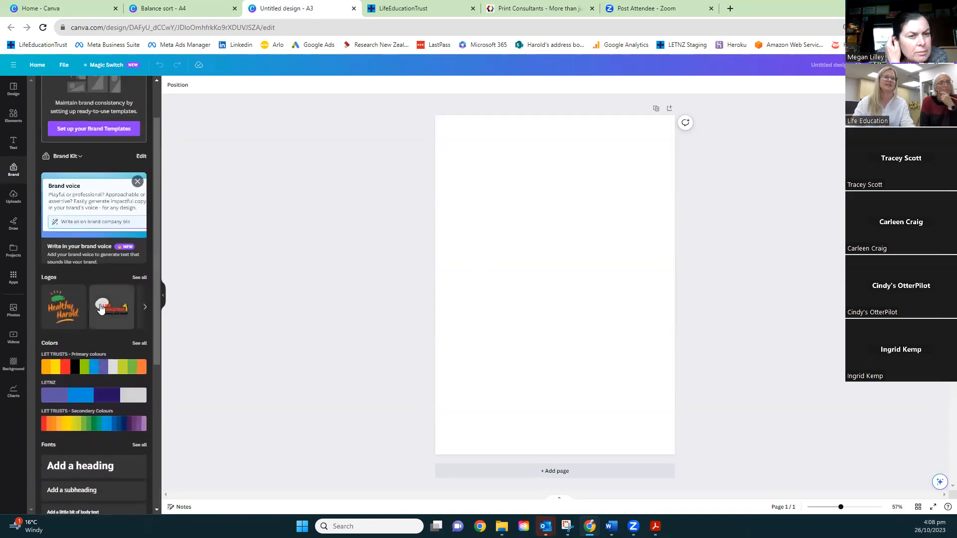
{"action": "left_click", "coordinate": [107, 309]}
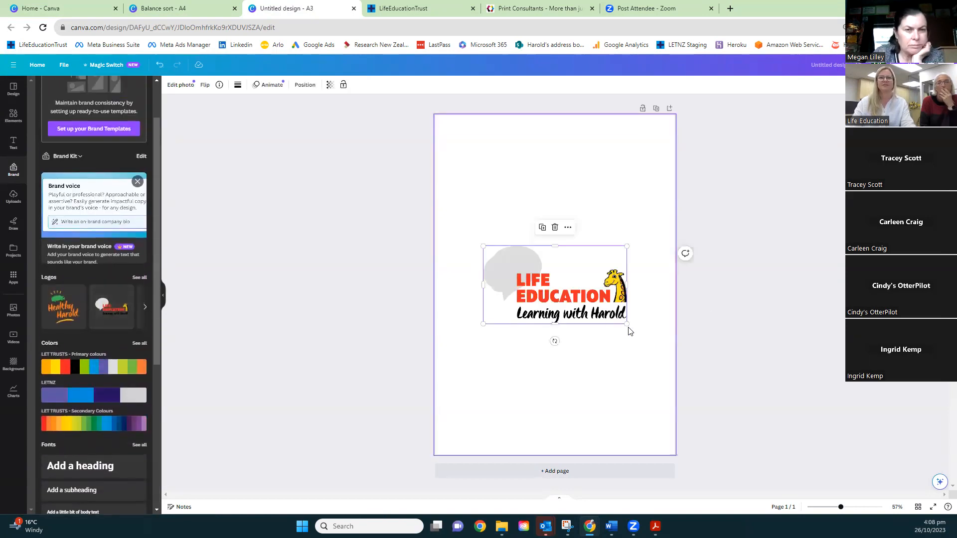
{"action": "left_click_drag", "start_coordinate": [620, 319], "coordinate": [459, 140]}
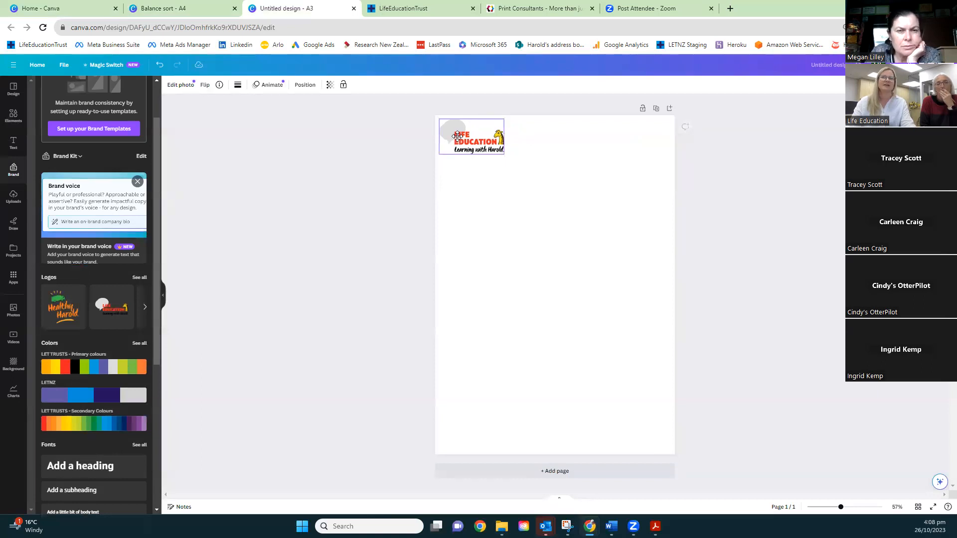
{"action": "left_click", "coordinate": [551, 238]}
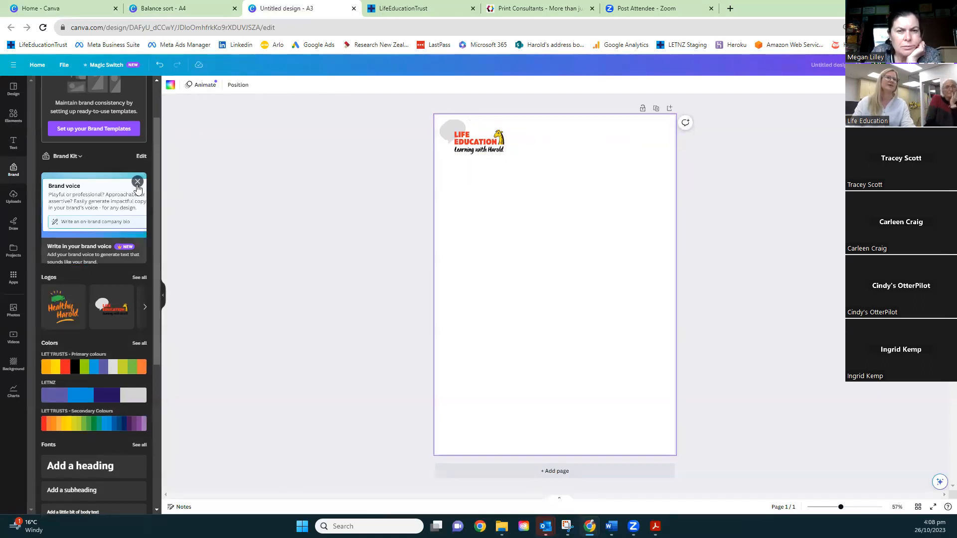
{"action": "scroll", "coordinate": [137, 188], "scroll_direction": "up", "scroll_amount": 2}
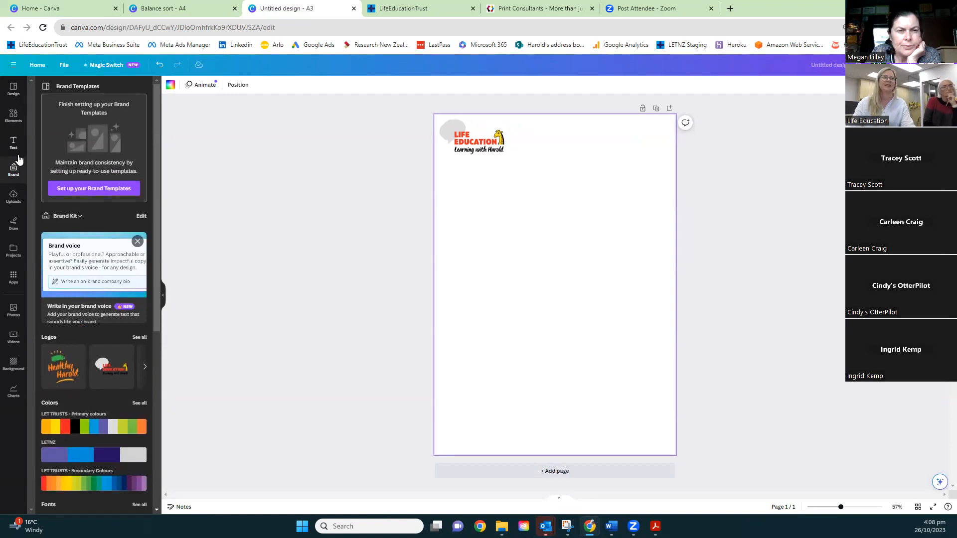
Search the design elements for circle
{"action": "left_click", "coordinate": [13, 117]}
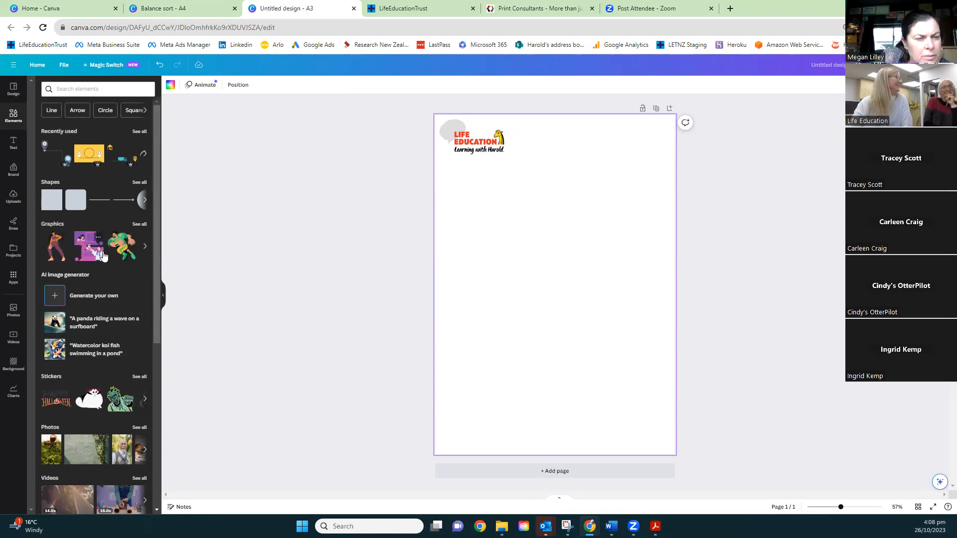
{"action": "left_click", "coordinate": [92, 89]}
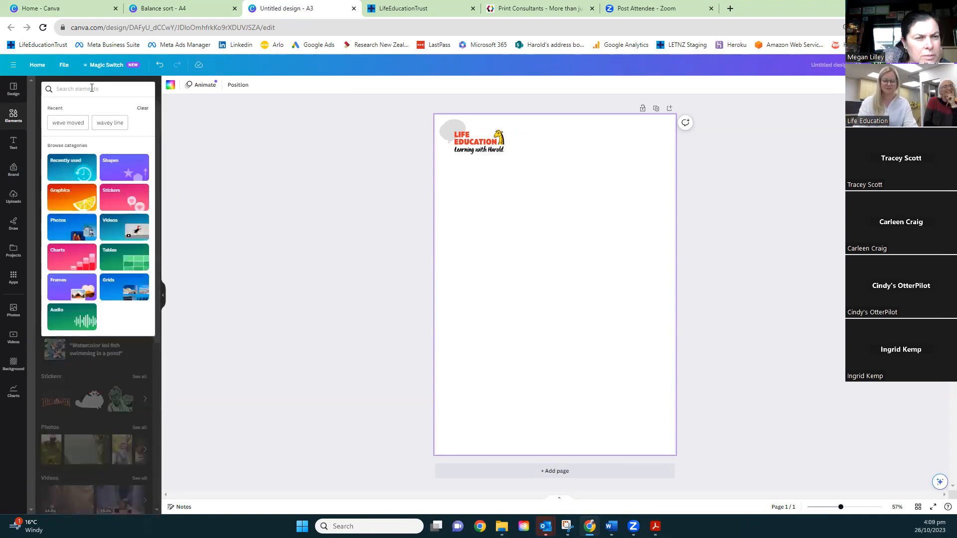
{"action": "type", "text": "circ"}
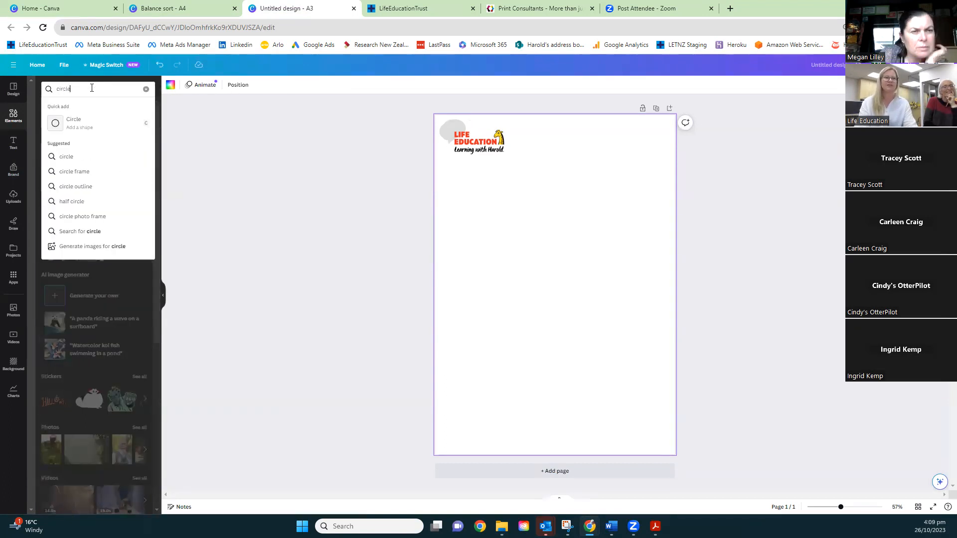
{"action": "type", "text": "le"}
{"action": "key", "text": "Return"}
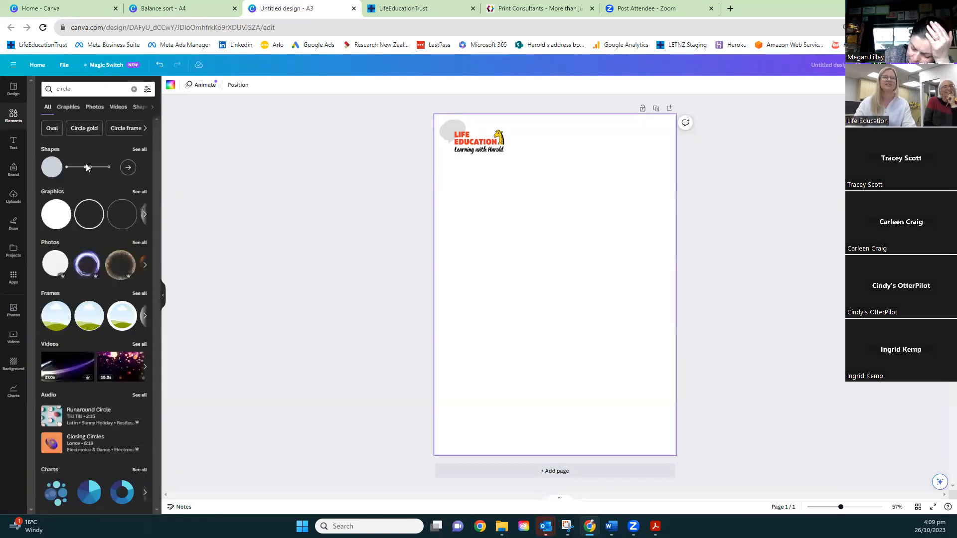
Add a circle shape, try stretching it into a wide ellipse on the lower half of the page, and delete it
{"action": "mouse_move", "coordinate": [44, 166]}
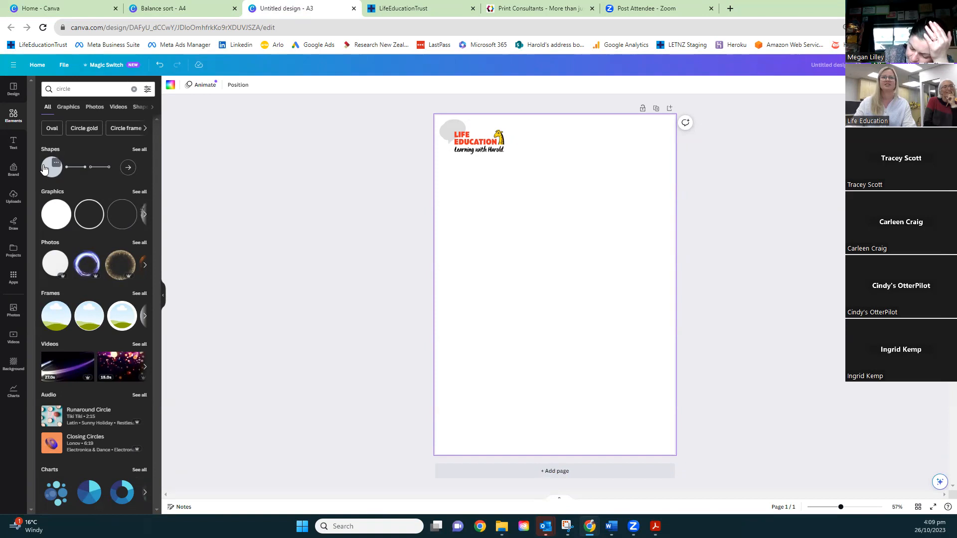
{"action": "left_click", "coordinate": [45, 168]}
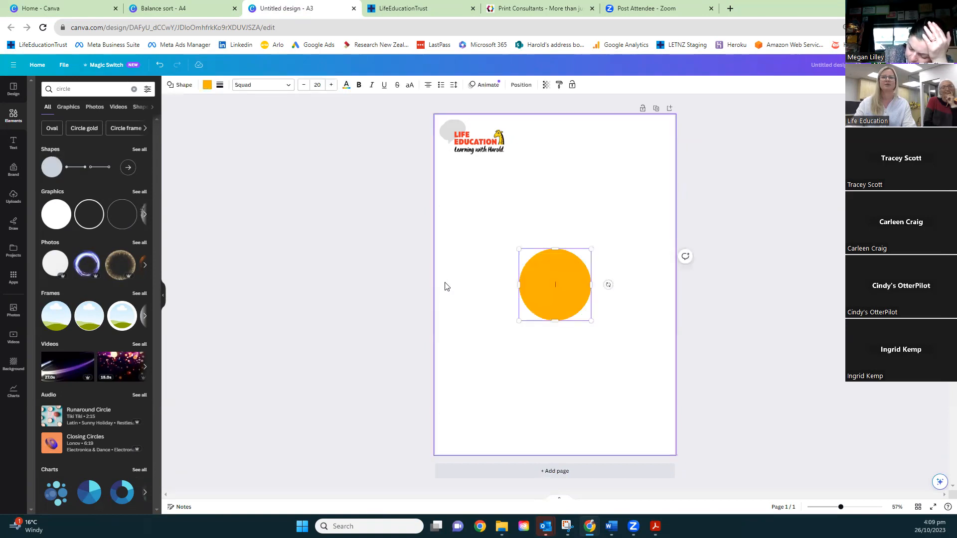
{"action": "mouse_move", "coordinate": [44, 177]}
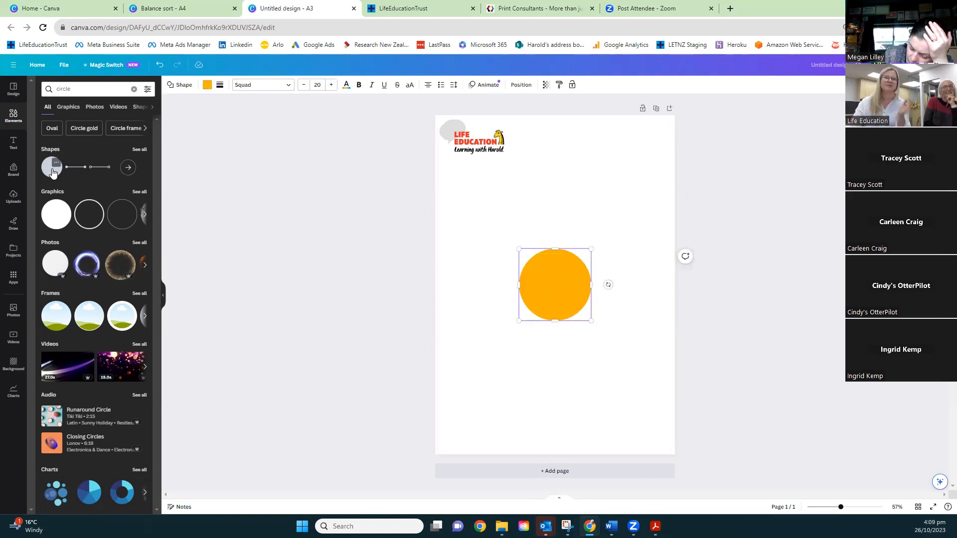
{"action": "mouse_move", "coordinate": [55, 215]}
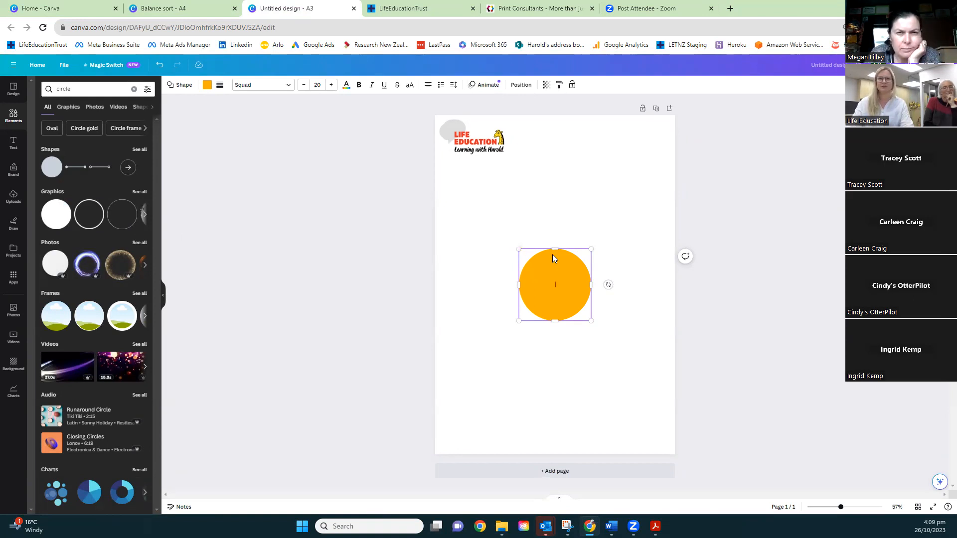
{"action": "left_click_drag", "start_coordinate": [552, 268], "coordinate": [652, 309]}
{"action": "left_click_drag", "start_coordinate": [583, 320], "coordinate": [587, 397]}
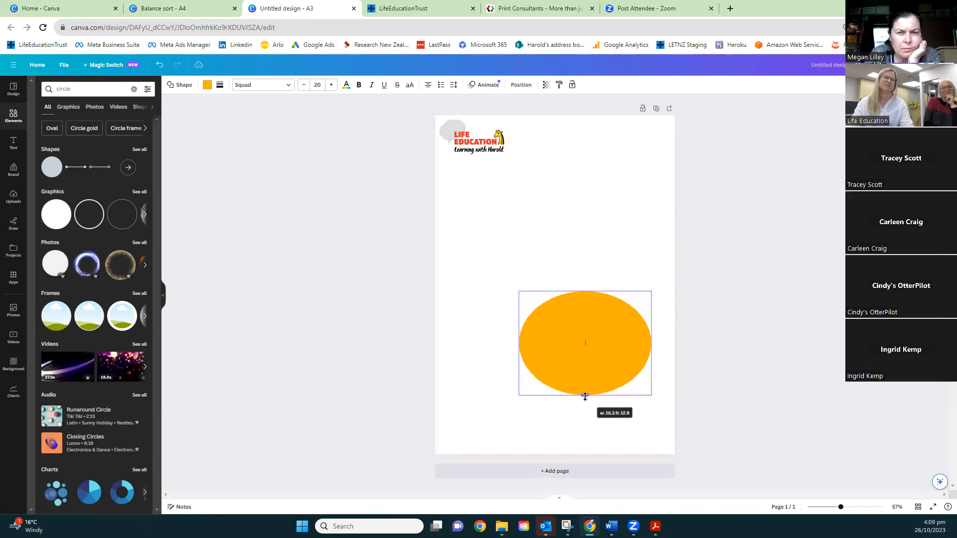
{"action": "left_click_drag", "start_coordinate": [519, 343], "coordinate": [446, 322]}
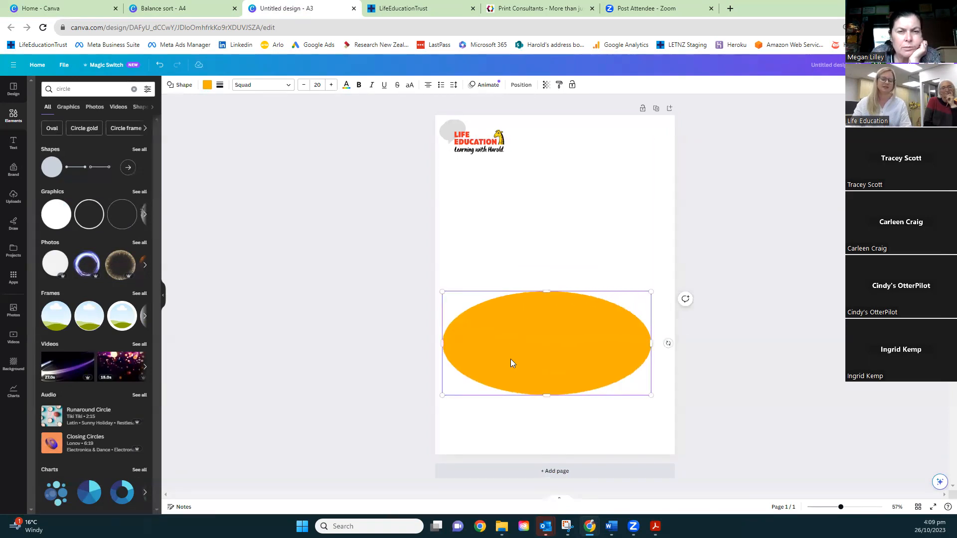
{"action": "key", "text": "ctrl+z"}
{"action": "key", "text": "Delete"}
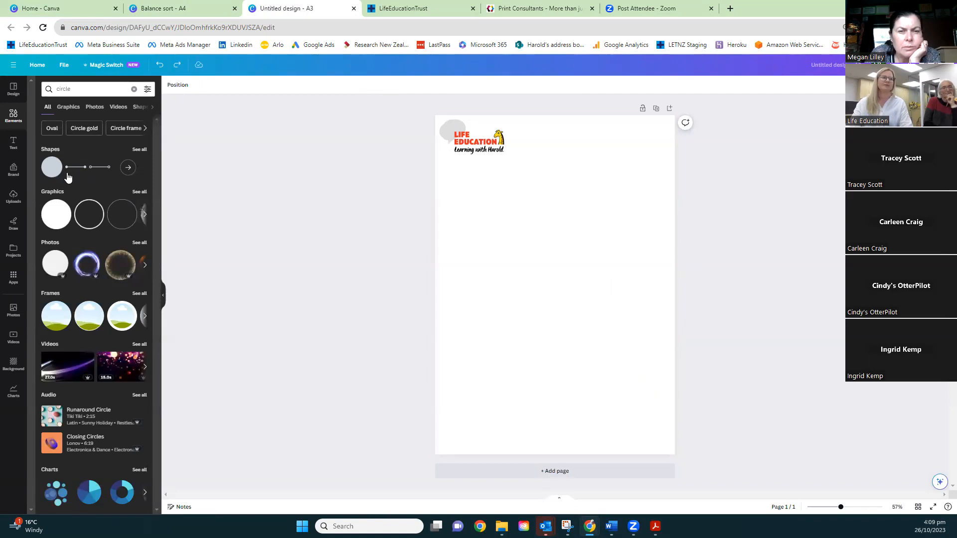
Add a new circle shape and fill it with the light blue from the LET TRUSTS - Primary colours palette
{"action": "left_click", "coordinate": [51, 168]}
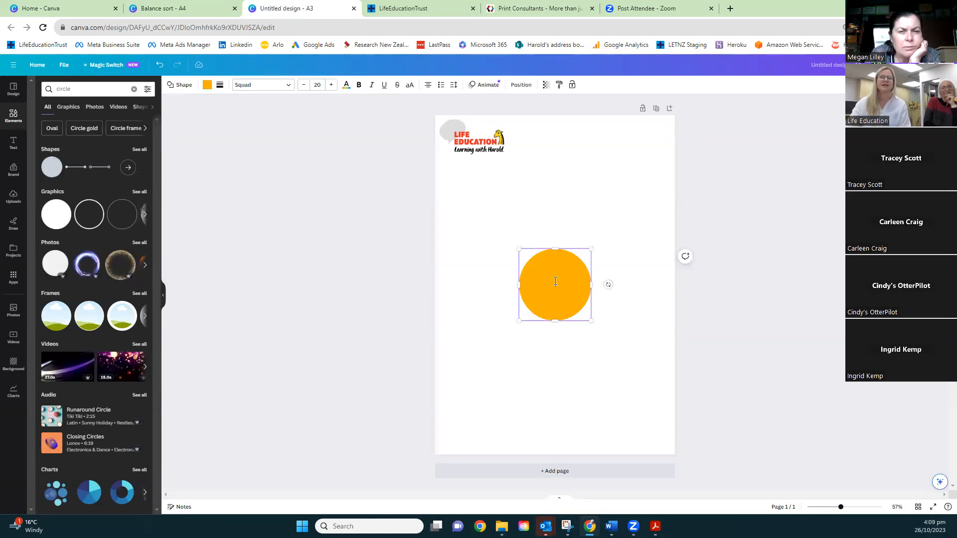
{"action": "left_click", "coordinate": [208, 86]}
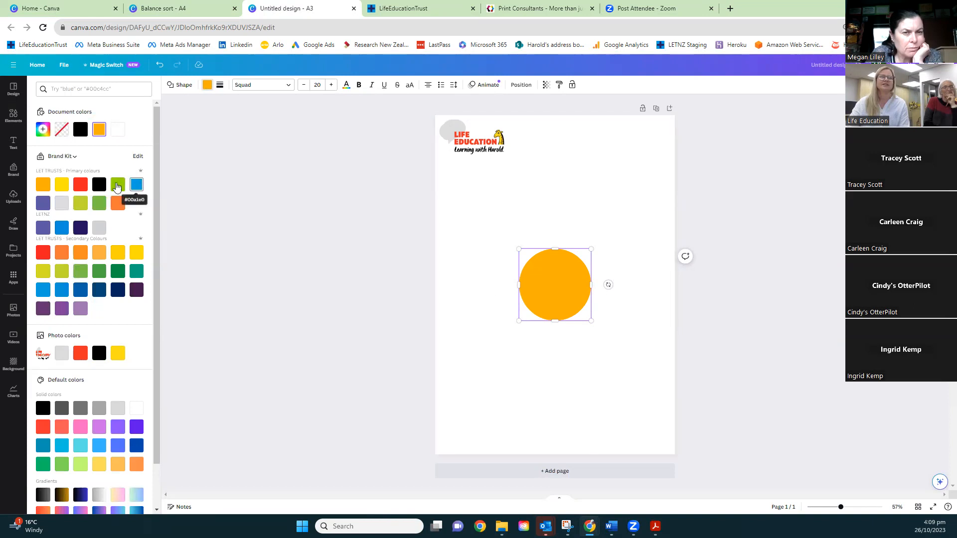
{"action": "left_click", "coordinate": [137, 186]}
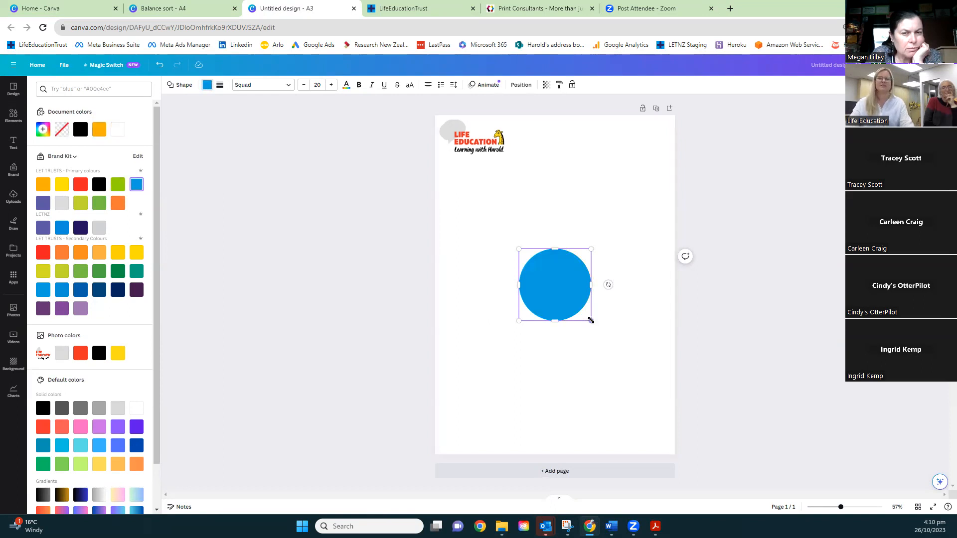
Enlarge the blue circle to span most of the page width and center it in the page's upper half
{"action": "left_click_drag", "start_coordinate": [590, 320], "coordinate": [658, 388]}
{"action": "left_click_drag", "start_coordinate": [622, 341], "coordinate": [587, 235]}
{"action": "left_click_drag", "start_coordinate": [623, 282], "coordinate": [663, 322]}
{"action": "left_click_drag", "start_coordinate": [608, 254], "coordinate": [590, 242]}
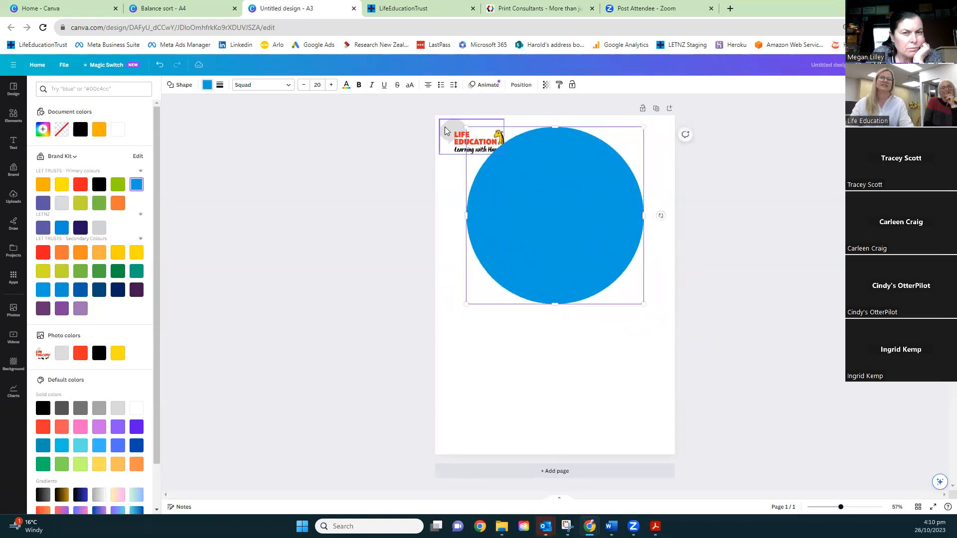
Shrink the Life Education logo a little and reduce the blue circle's size slightly
{"action": "left_click", "coordinate": [499, 149]}
{"action": "left_click_drag", "start_coordinate": [505, 156], "coordinate": [492, 147]}
{"action": "left_click", "coordinate": [534, 177]}
{"action": "left_click_drag", "start_coordinate": [645, 305], "coordinate": [635, 296]}
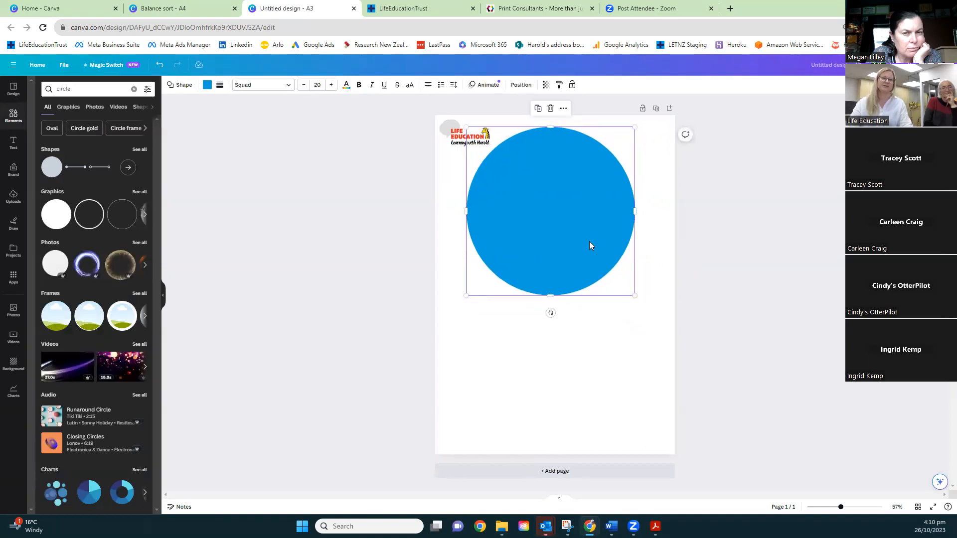
Duplicate the blue circle and place the copy directly beneath it in the page's lower half
{"action": "key", "text": "ctrl+d"}
{"action": "left_click_drag", "start_coordinate": [568, 219], "coordinate": [566, 366]}
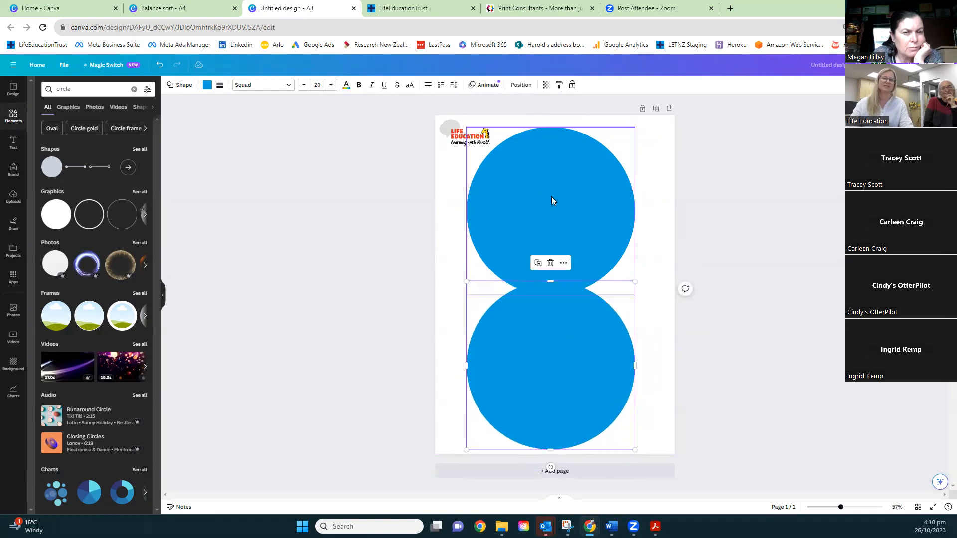
{"action": "key", "text": "Escape"}
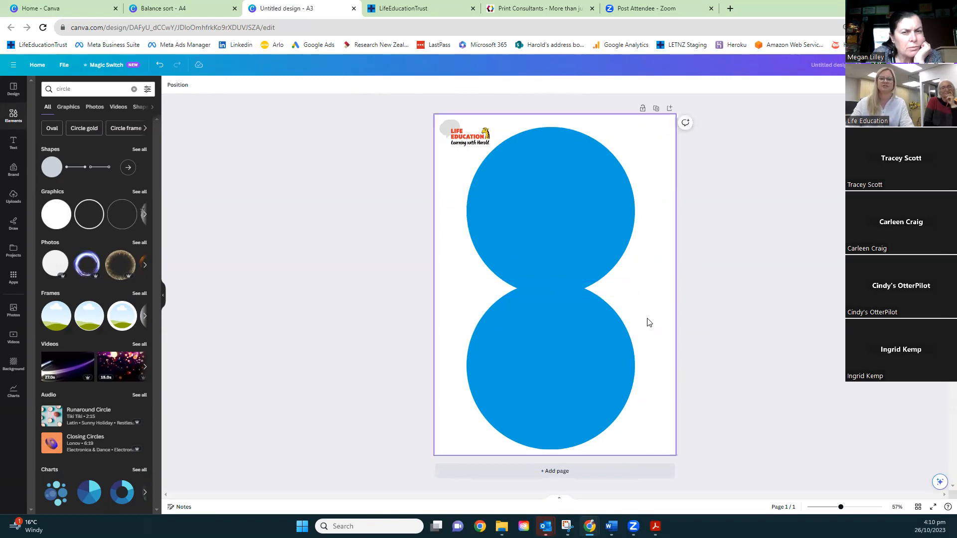
Select both blue circles and scale them down together to about 19.4 wide by 37.1 high
{"action": "left_click", "coordinate": [542, 209]}
{"action": "left_click", "coordinate": [588, 330], "text": "shift"}
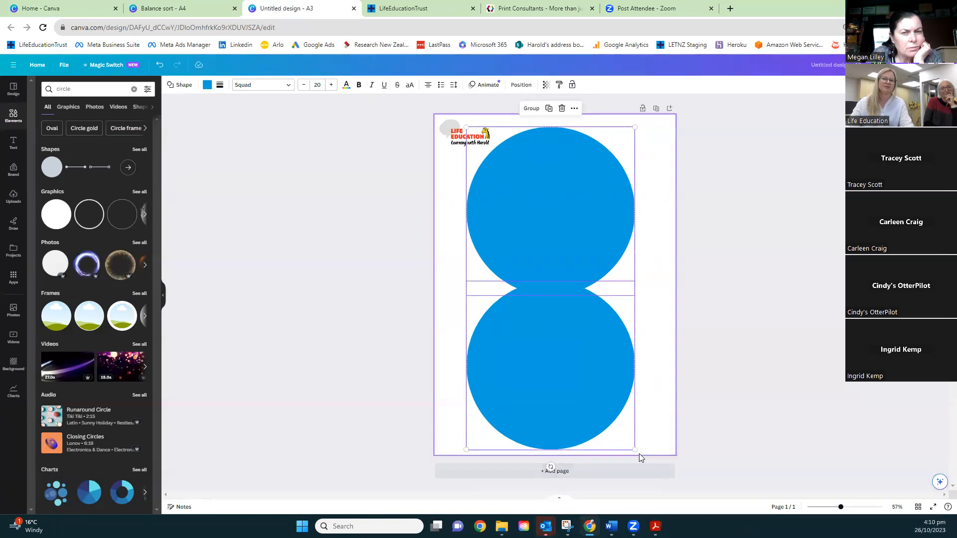
{"action": "left_click_drag", "start_coordinate": [635, 450], "coordinate": [643, 432]}
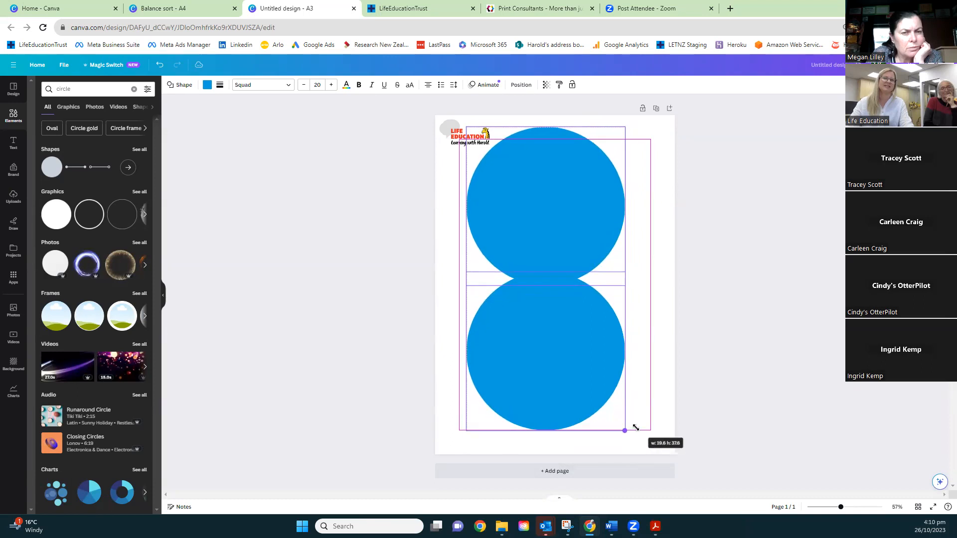
{"action": "left_click_drag", "start_coordinate": [636, 427], "coordinate": [632, 424]}
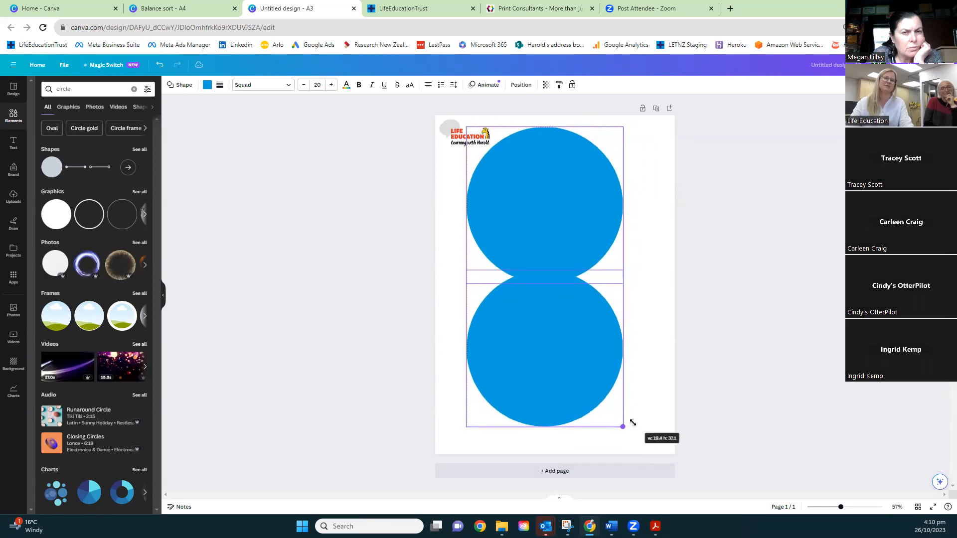
Move the two circles apart and away from the logo, leaving a small gap between them
{"action": "left_click", "coordinate": [598, 379]}
{"action": "left_click_drag", "start_coordinate": [594, 380], "coordinate": [592, 388]}
{"action": "left_click", "coordinate": [567, 244], "text": "shift"}
{"action": "left_click_drag", "start_coordinate": [567, 244], "coordinate": [580, 239]}
{"action": "left_click", "coordinate": [817, 360]}
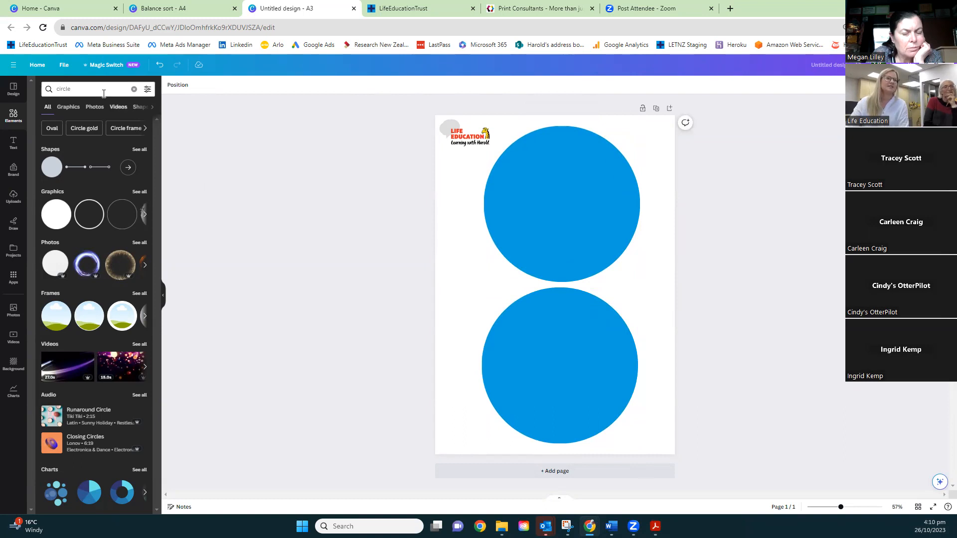
Search the elements for thumbs up and fit the round green thumbs-up graphic inside the lower blue circle
{"action": "left_click", "coordinate": [80, 89]}
{"action": "left_click", "coordinate": [181, 114]}
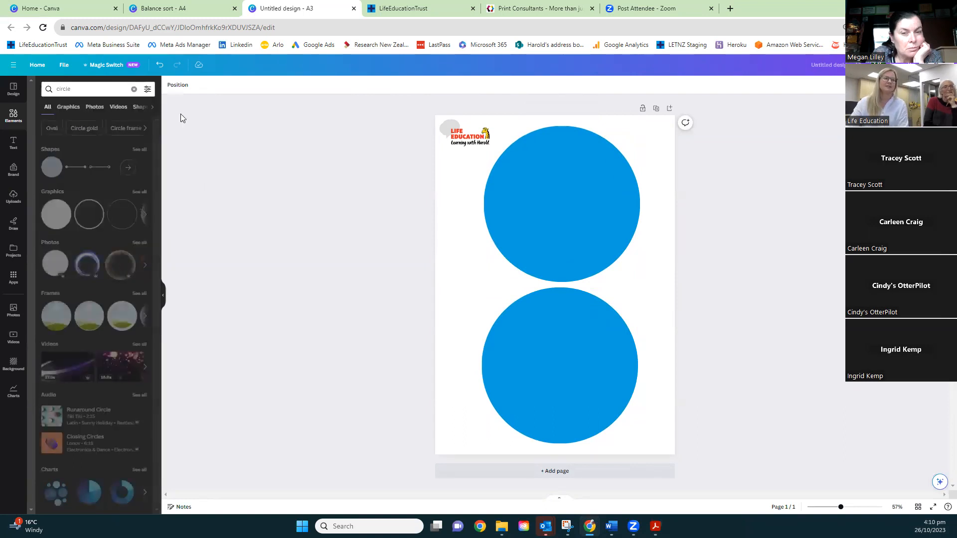
{"action": "left_click", "coordinate": [80, 89]}
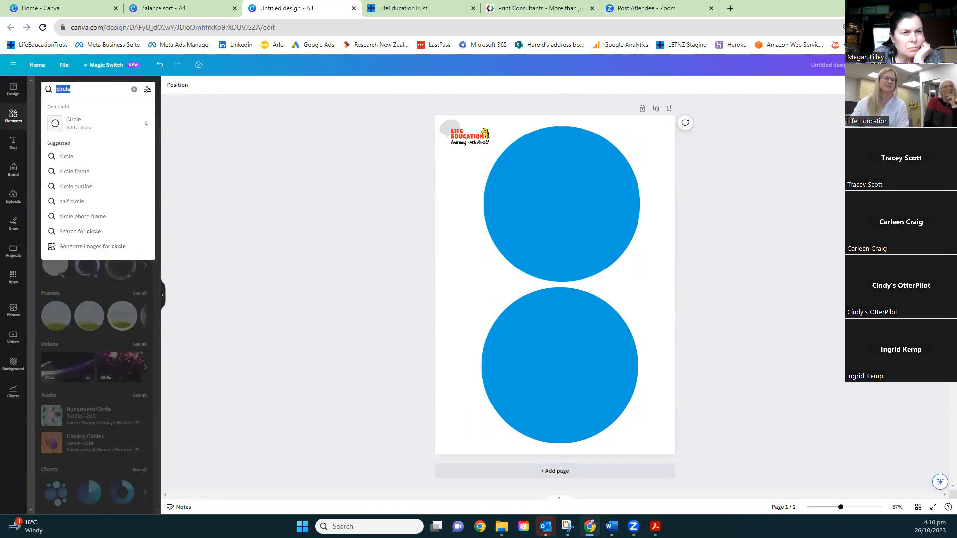
{"action": "type", "text": "thumb"}
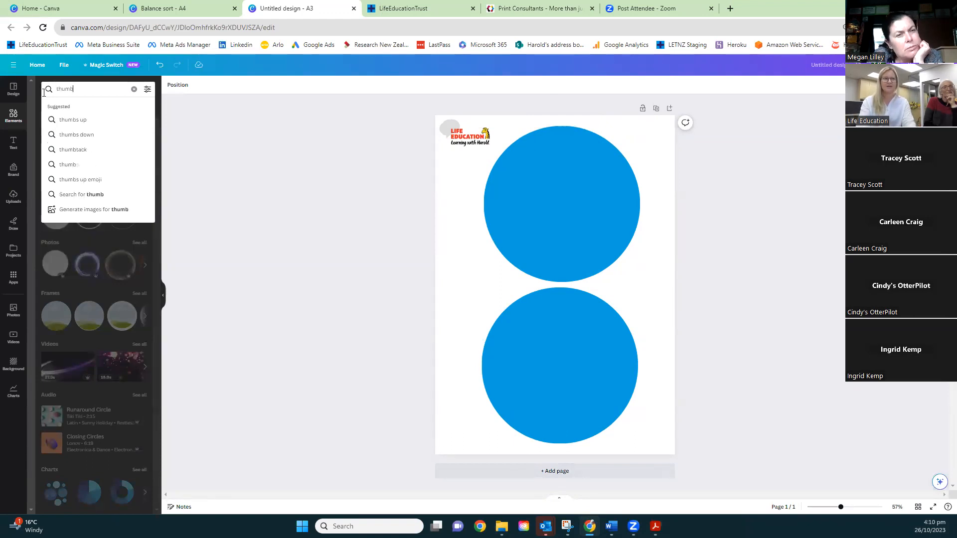
{"action": "type", "text": "s up"}
{"action": "key", "text": "Return"}
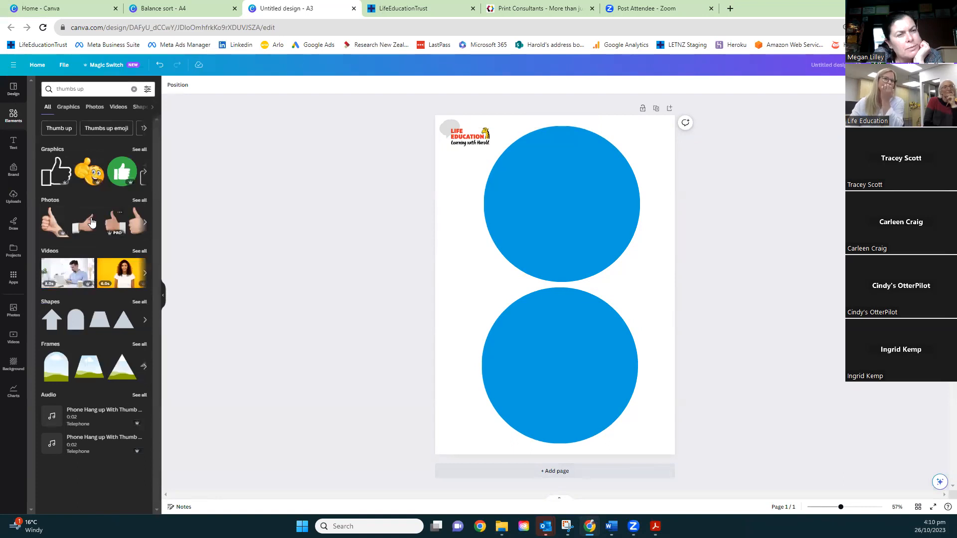
{"action": "left_click", "coordinate": [125, 173]}
{"action": "left_click_drag", "start_coordinate": [607, 337], "coordinate": [598, 376]}
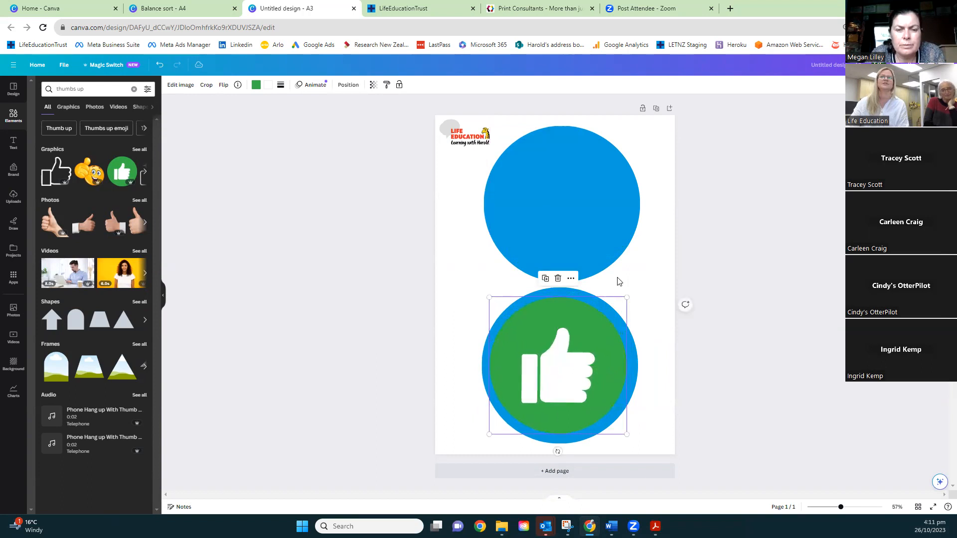
Recolor the thumbs-up graphic's green background with the brand's primary orange and center the graphic in the lower circle
{"action": "left_click", "coordinate": [257, 87]}
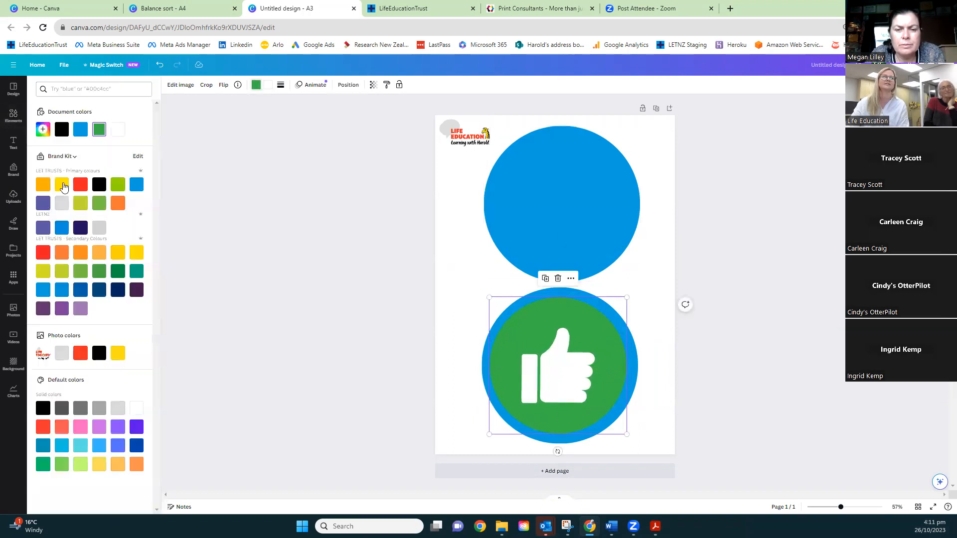
{"action": "left_click", "coordinate": [43, 185]}
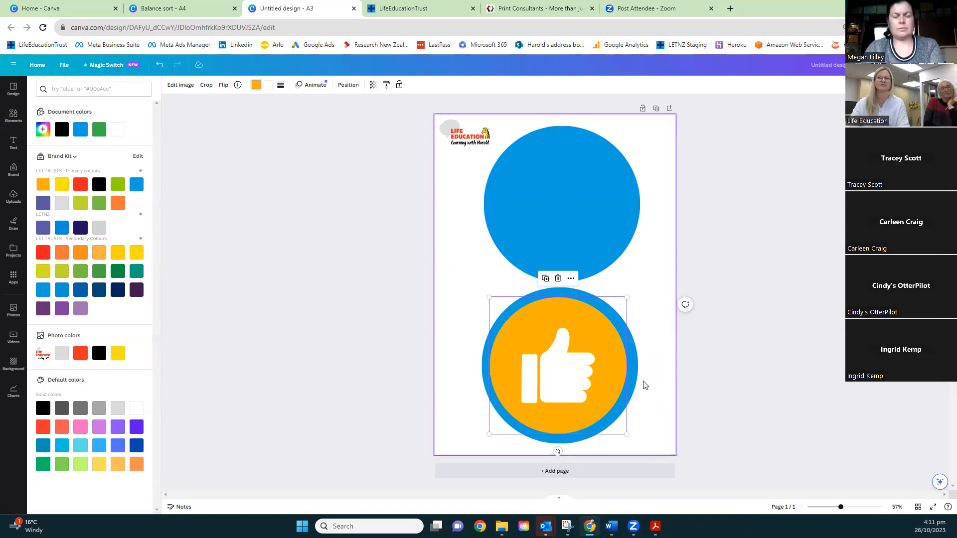
{"action": "left_click_drag", "start_coordinate": [591, 359], "coordinate": [594, 358]}
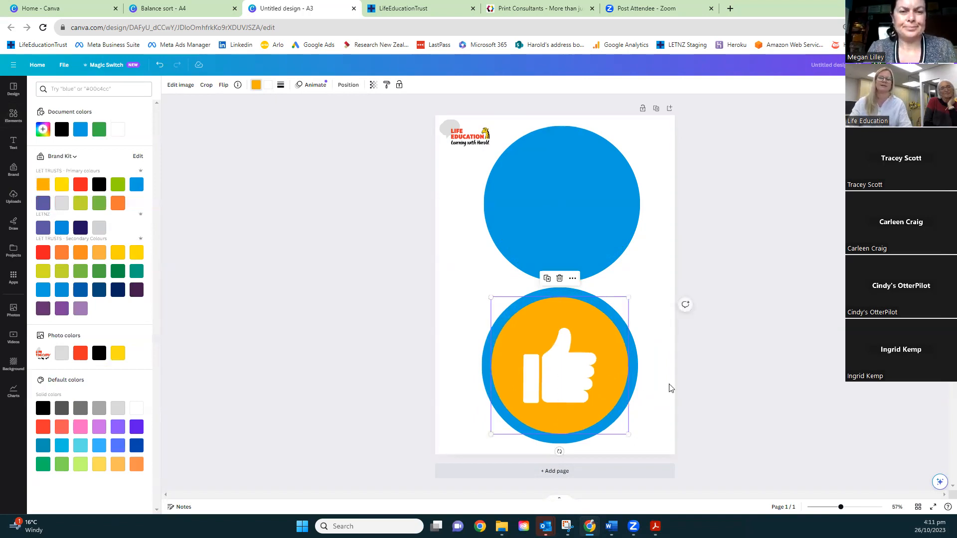
Replace the plain upper blue circle with a copy of the lower thumbs-up badge rotated upside down into a thumbs-down
{"action": "left_click_drag", "start_coordinate": [665, 411], "coordinate": [557, 349]}
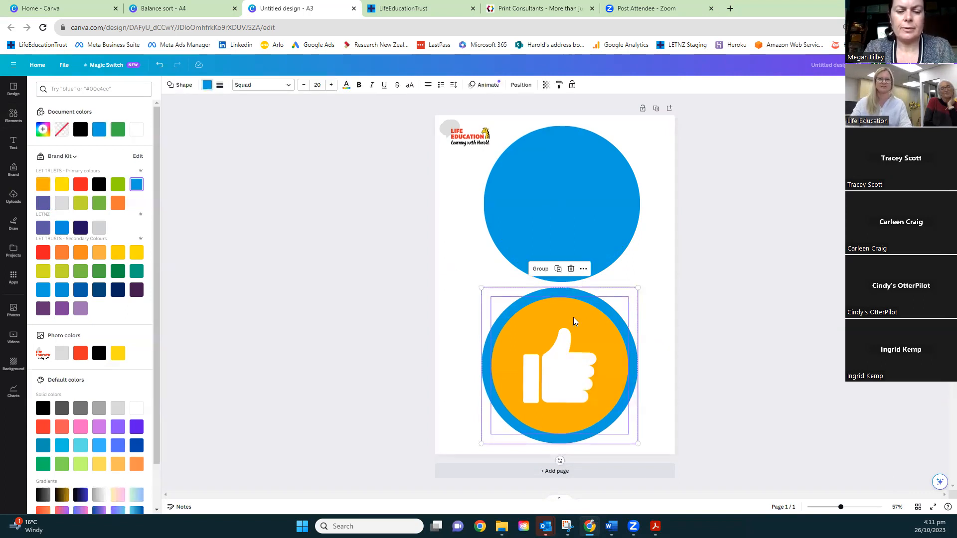
{"action": "left_click", "coordinate": [580, 192]}
{"action": "key", "text": "Delete"}
{"action": "left_click_drag", "start_coordinate": [668, 451], "coordinate": [561, 210]}
{"action": "left_click_drag", "start_coordinate": [660, 197], "coordinate": [495, 196]}
{"action": "left_click_drag", "start_coordinate": [598, 231], "coordinate": [599, 238]}
{"action": "left_click", "coordinate": [753, 333]}
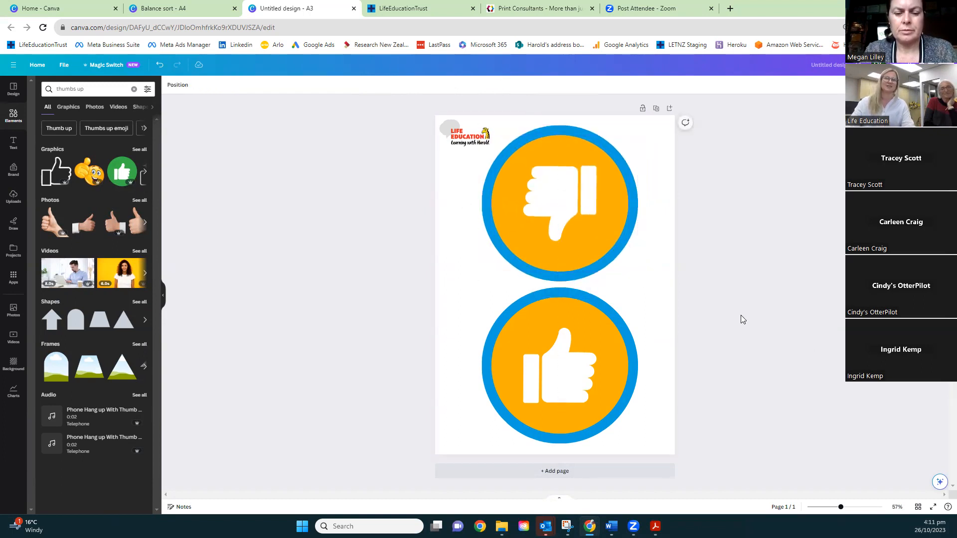
Check the word cards in the Balance sort design for reference and add a blank second page to the A3 design
{"action": "left_click", "coordinate": [182, 12]}
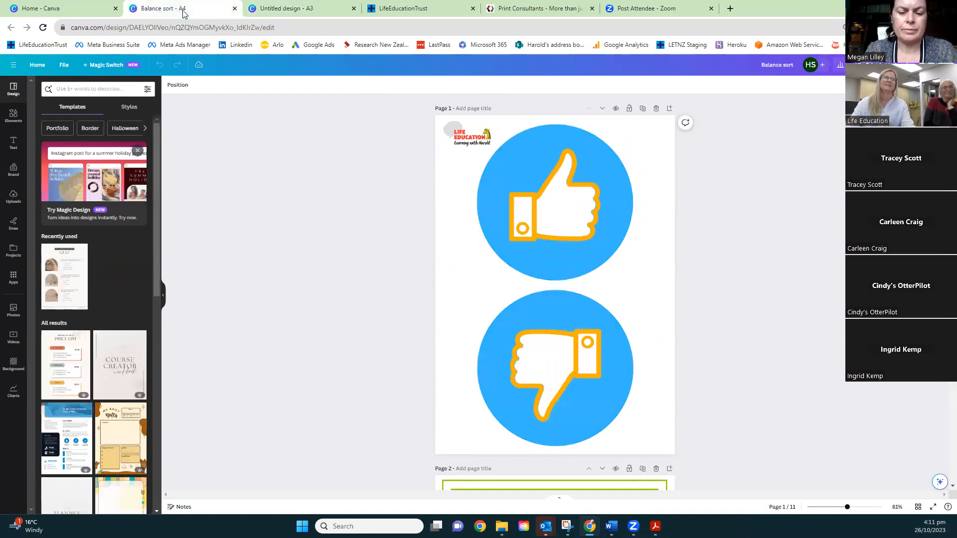
{"action": "scroll", "coordinate": [396, 299], "scroll_direction": "down", "scroll_amount": 6}
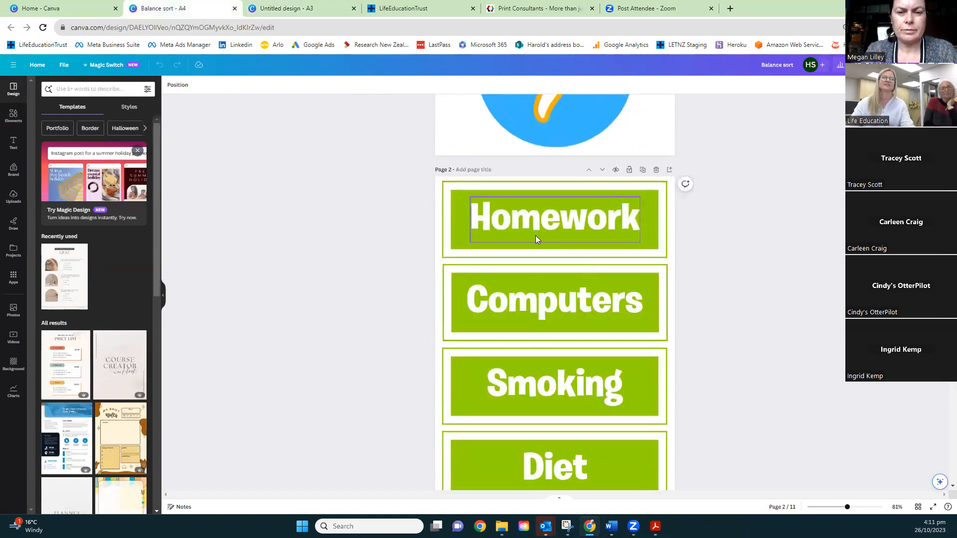
{"action": "left_click", "coordinate": [252, 11]}
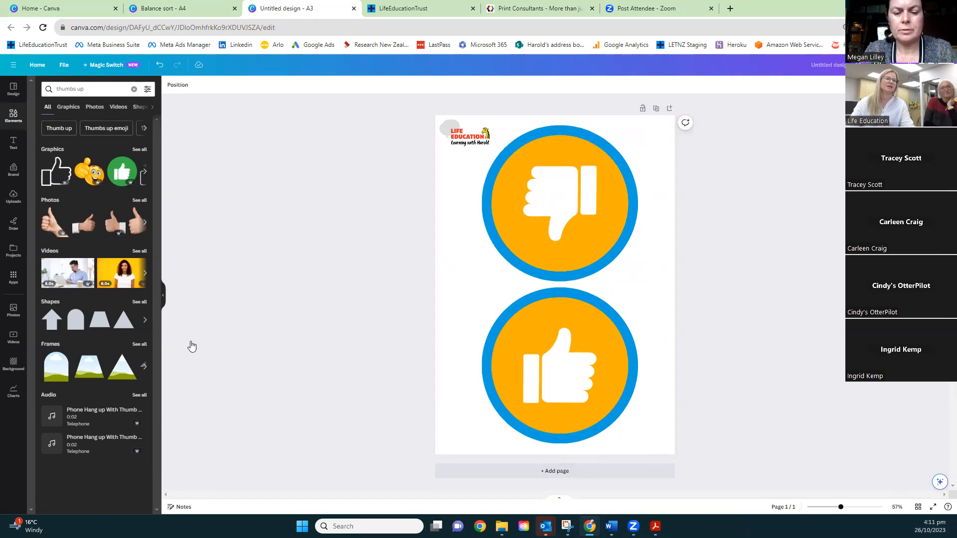
{"action": "left_click", "coordinate": [556, 473]}
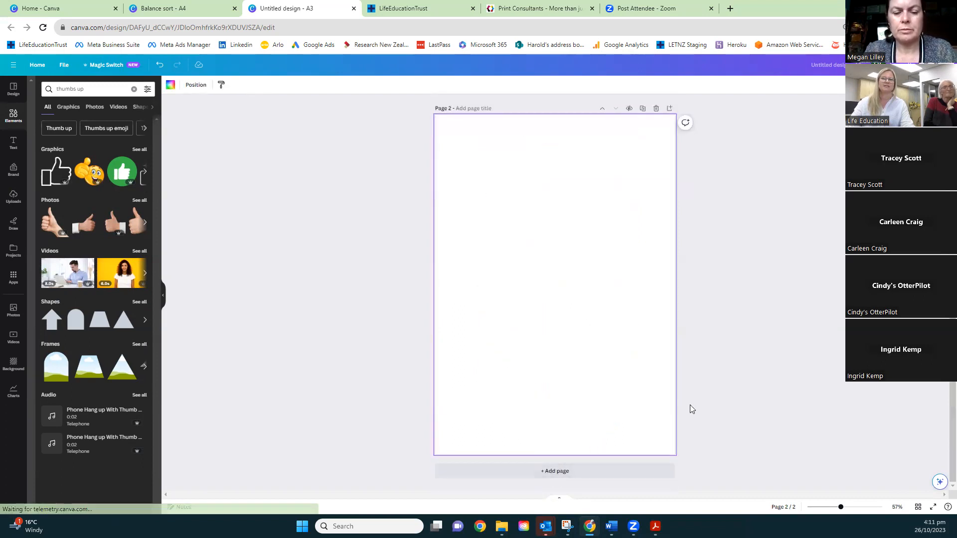
{"action": "scroll", "coordinate": [669, 257], "scroll_direction": "up", "scroll_amount": 4}
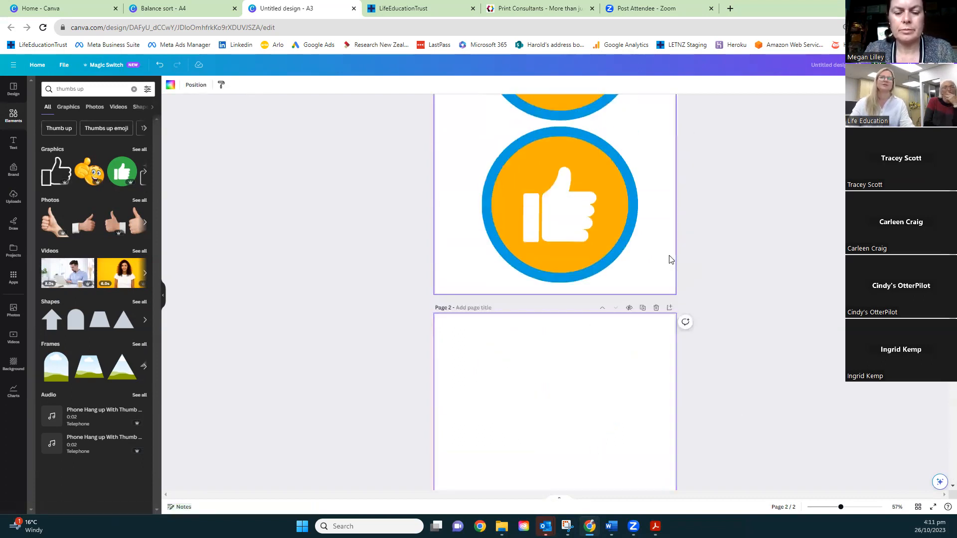
{"action": "scroll", "coordinate": [670, 259], "scroll_direction": "down", "scroll_amount": 4}
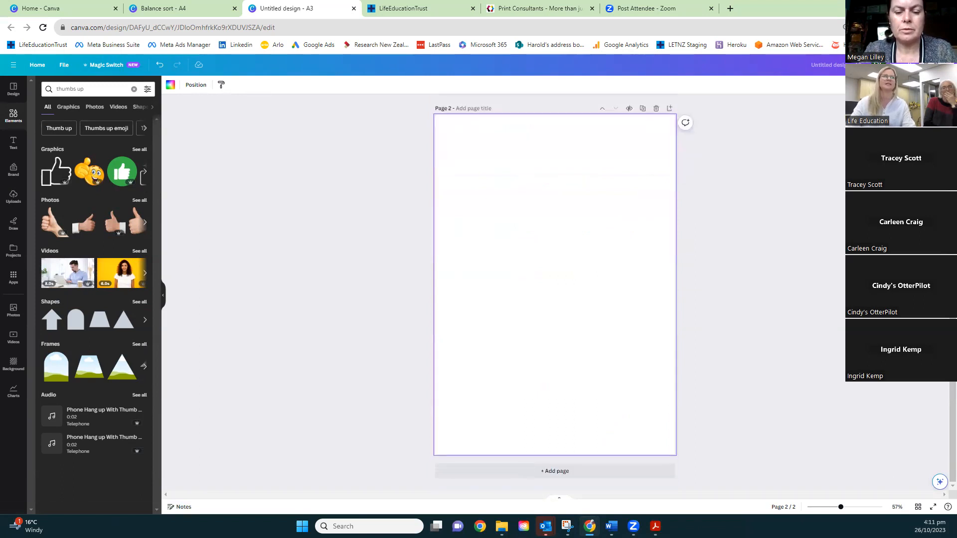
Search the elements for rectangle, add the square shape and stretch it into a wide banner centered near the top of page 2
{"action": "left_click", "coordinate": [95, 89]}
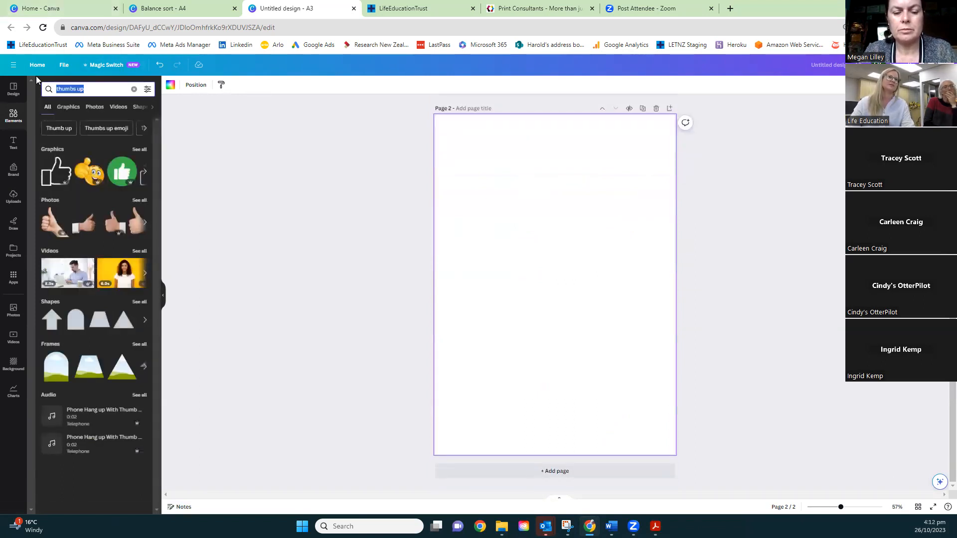
{"action": "type", "text": "rectangle"}
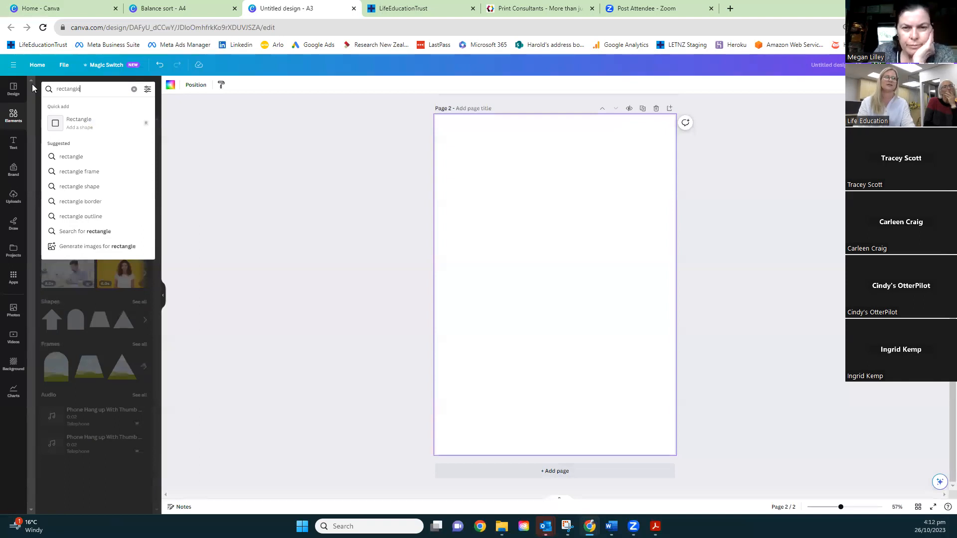
{"action": "key", "text": "Return"}
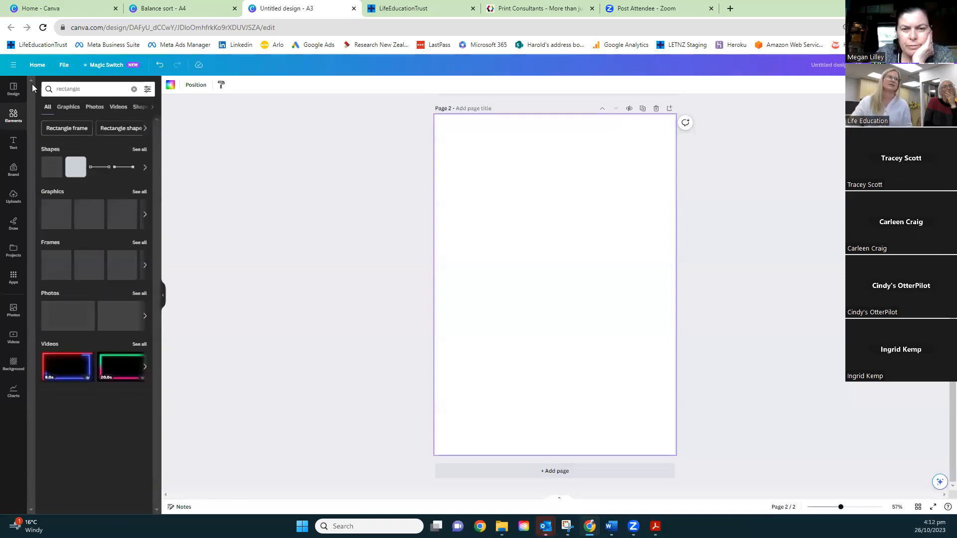
{"action": "left_click", "coordinate": [45, 170]}
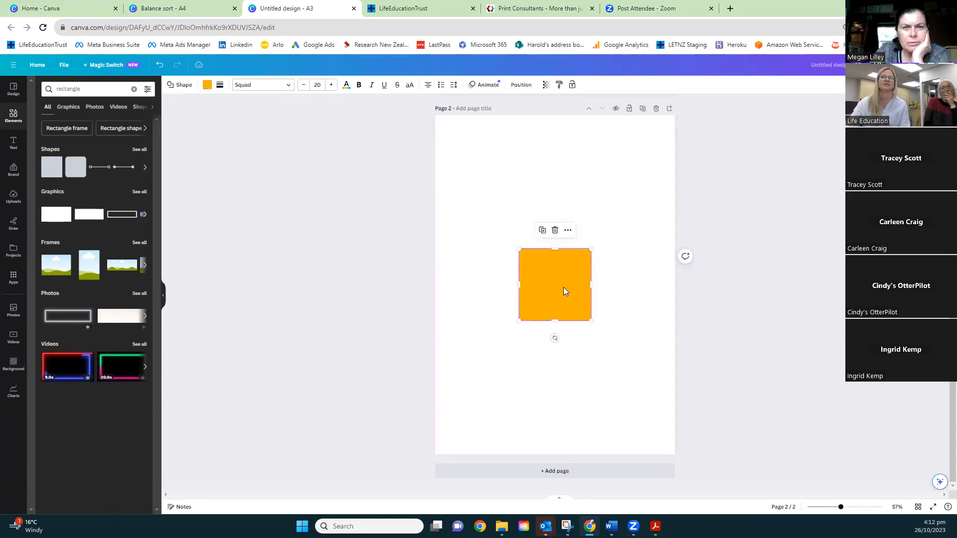
{"action": "left_click_drag", "start_coordinate": [566, 287], "coordinate": [669, 183]}
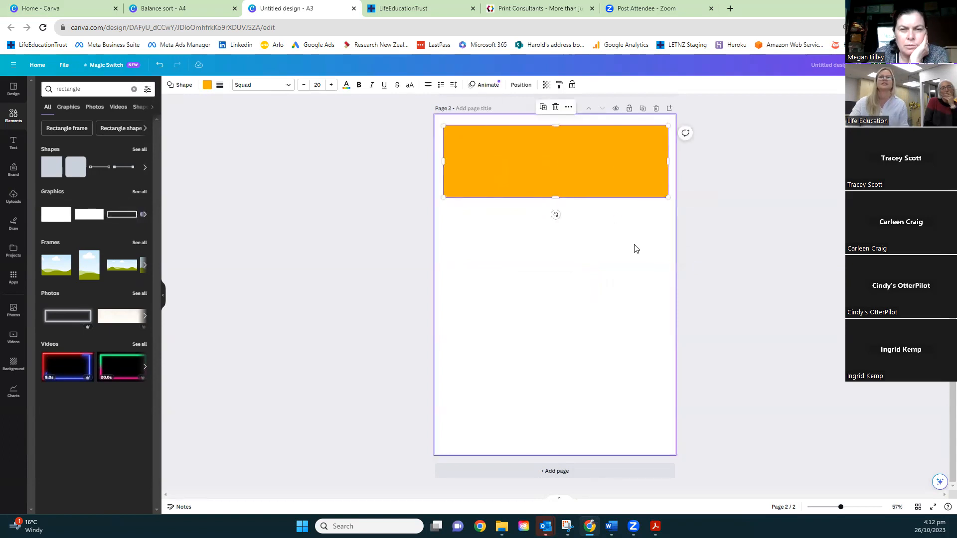
{"action": "left_click", "coordinate": [488, 155]}
{"action": "left_click_drag", "start_coordinate": [488, 154], "coordinate": [539, 173]}
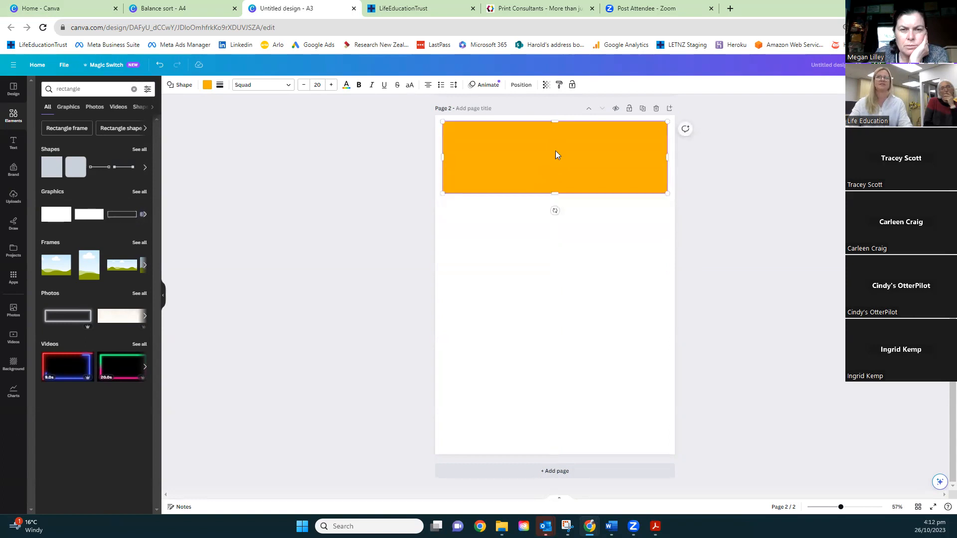
Duplicate the orange banner and place the copy directly beneath it, aligned and separated by a narrow gap
{"action": "left_click", "coordinate": [537, 219]}
{"action": "left_click", "coordinate": [519, 154]}
{"action": "key", "text": "ctrl+d"}
{"action": "left_click_drag", "start_coordinate": [520, 151], "coordinate": [509, 234]}
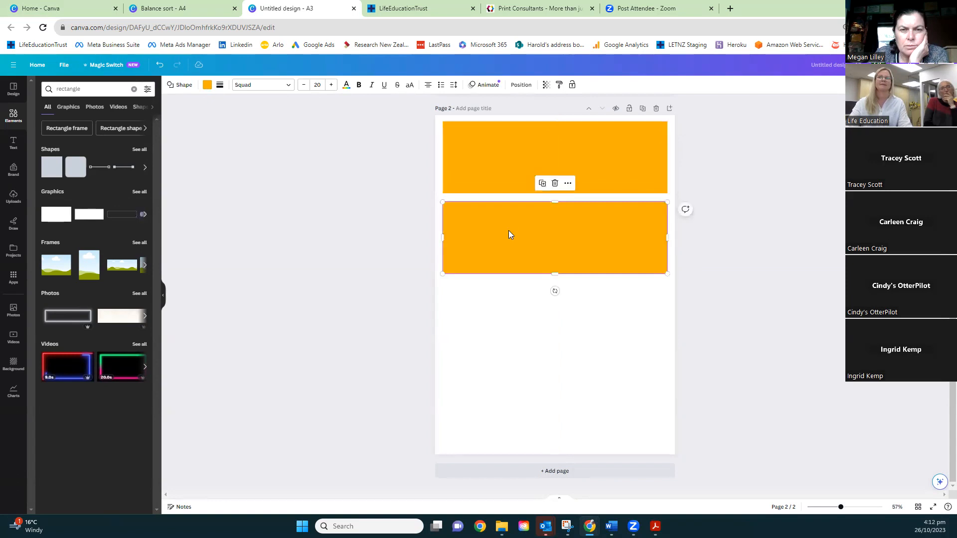
Duplicate both banners together and place the copies below them with matching gaps, making a column of four
{"action": "left_click", "coordinate": [513, 172], "text": "shift"}
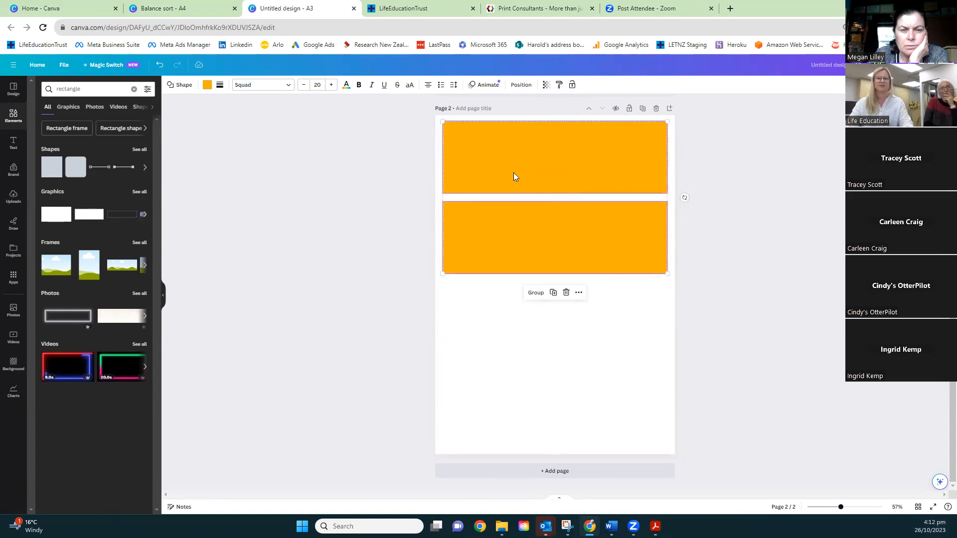
{"action": "key", "text": "ctrl+d"}
{"action": "left_click_drag", "start_coordinate": [521, 173], "coordinate": [515, 327]}
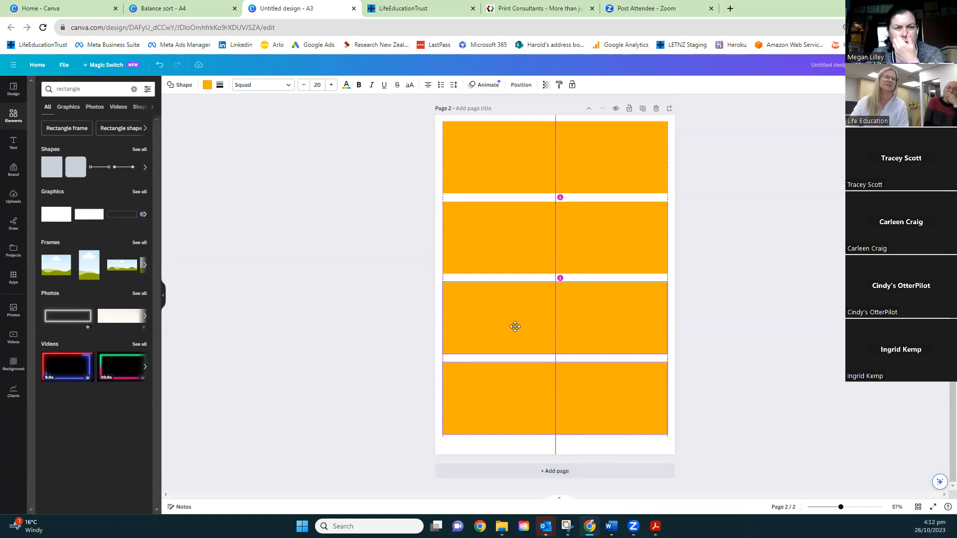
{"action": "left_click_drag", "start_coordinate": [515, 326], "coordinate": [518, 325]}
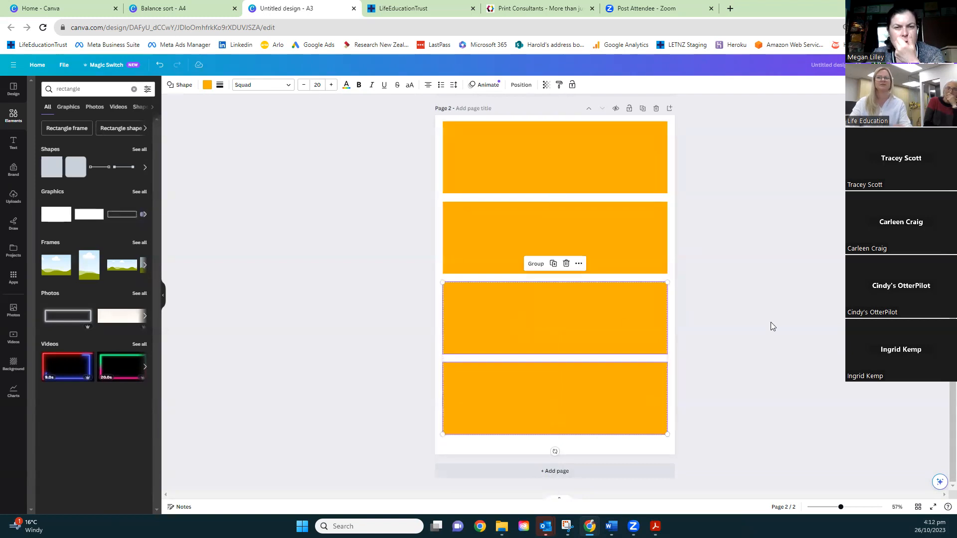
{"action": "left_click", "coordinate": [780, 309]}
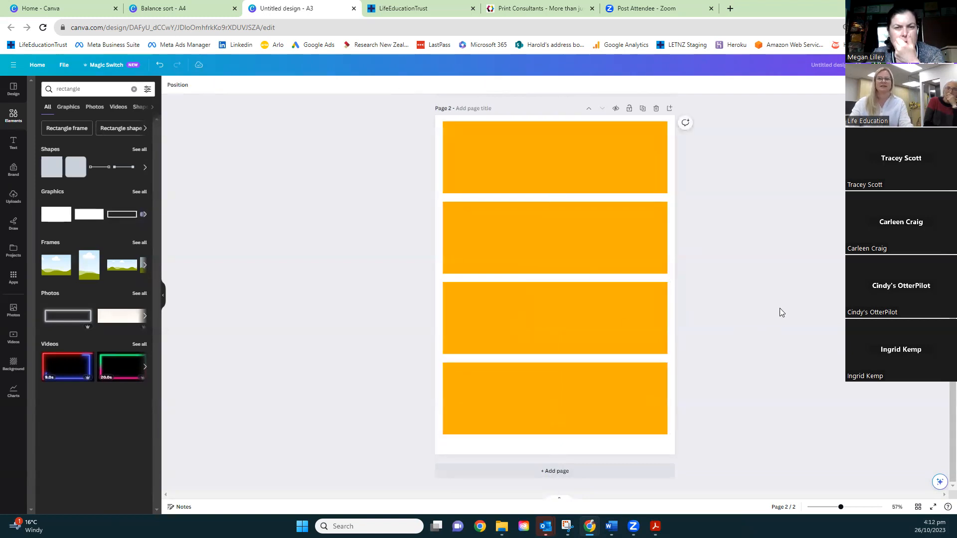
Recolor the first banner blue, the second purple and the third yellow with the brand kit's primary colours
{"action": "left_click", "coordinate": [491, 152]}
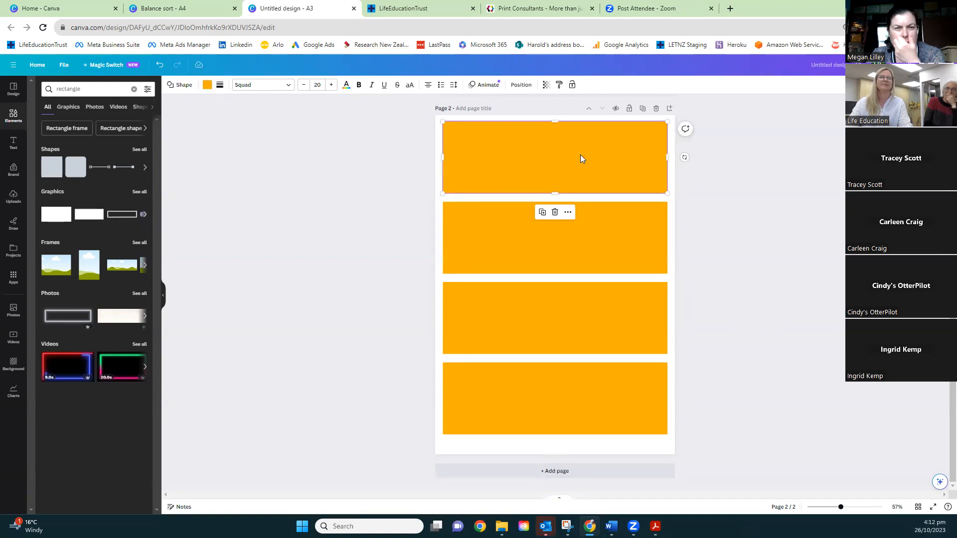
{"action": "left_click", "coordinate": [207, 86]}
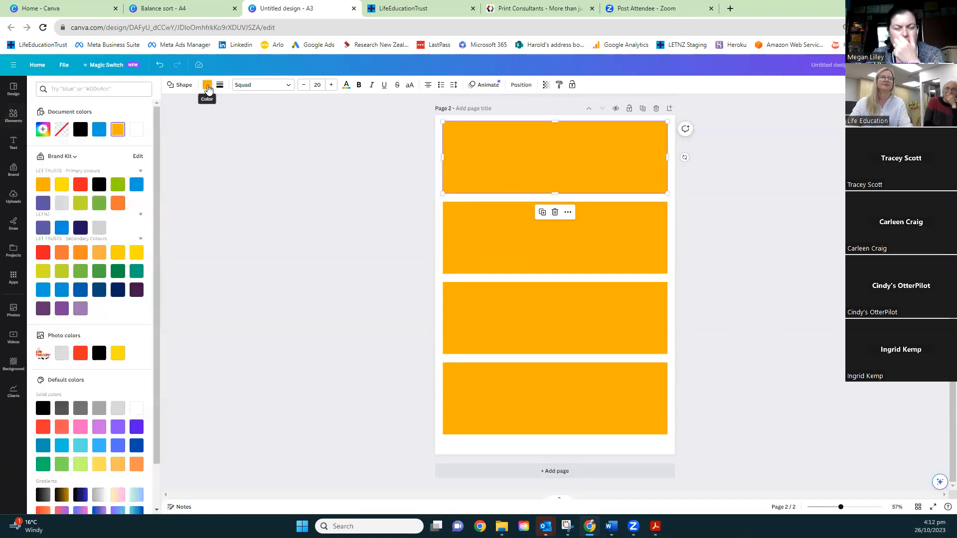
{"action": "left_click", "coordinate": [136, 185]}
{"action": "left_click", "coordinate": [468, 227]}
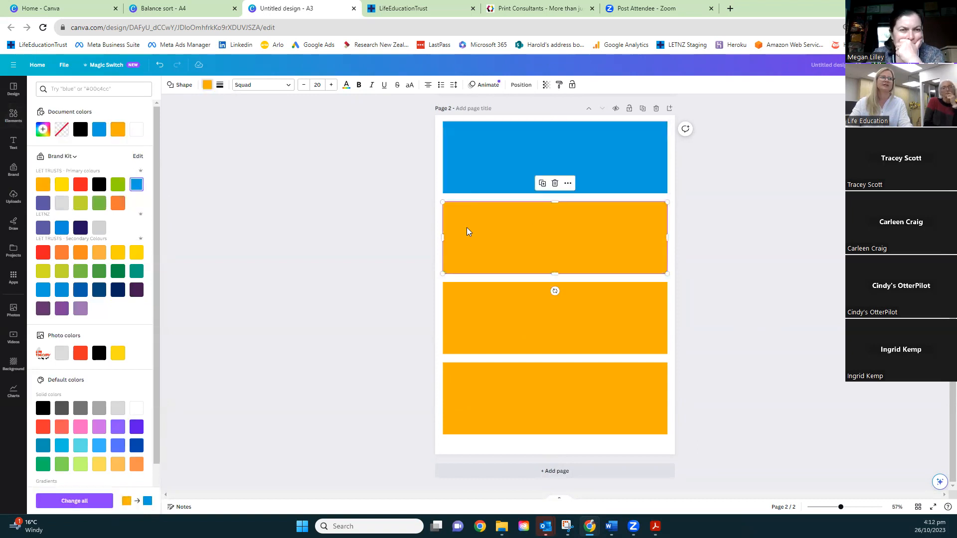
{"action": "left_click", "coordinate": [43, 203]}
{"action": "left_click", "coordinate": [541, 324]}
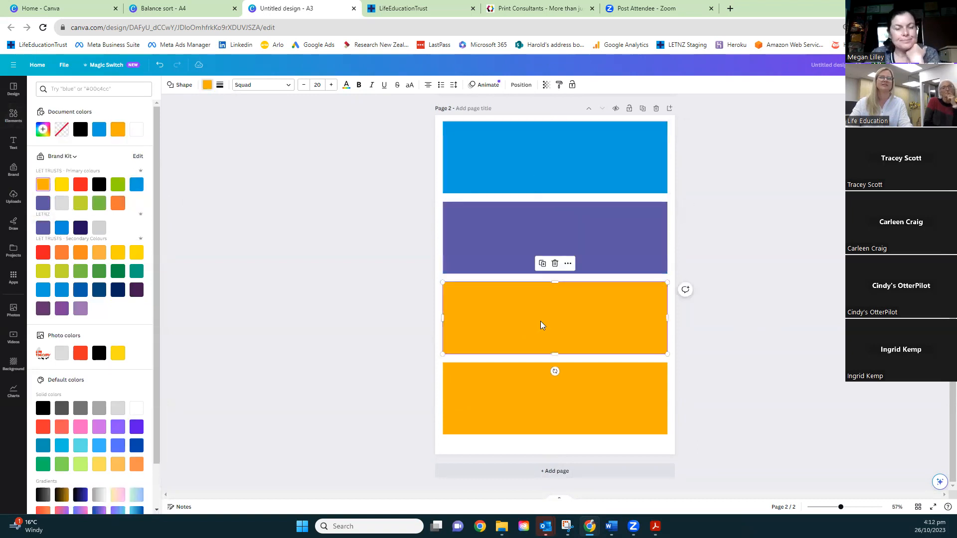
{"action": "left_click", "coordinate": [62, 185]}
{"action": "left_click", "coordinate": [604, 410]}
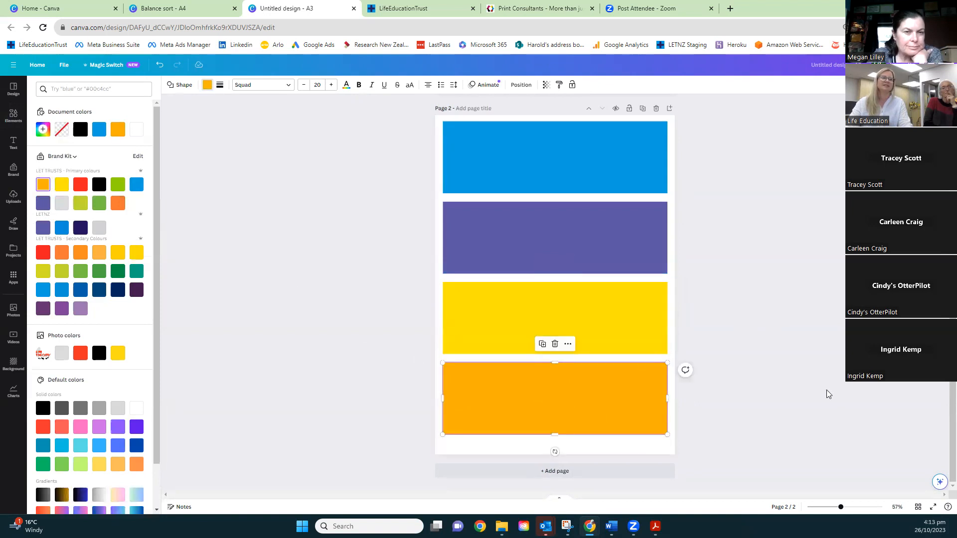
{"action": "left_click", "coordinate": [551, 153]}
{"action": "left_click", "coordinate": [563, 156]}
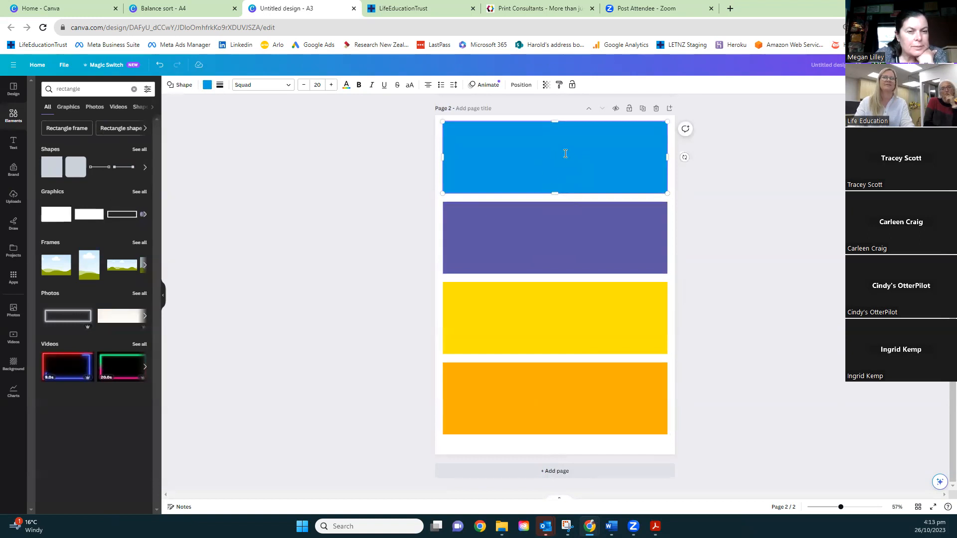
{"action": "left_click", "coordinate": [254, 233]}
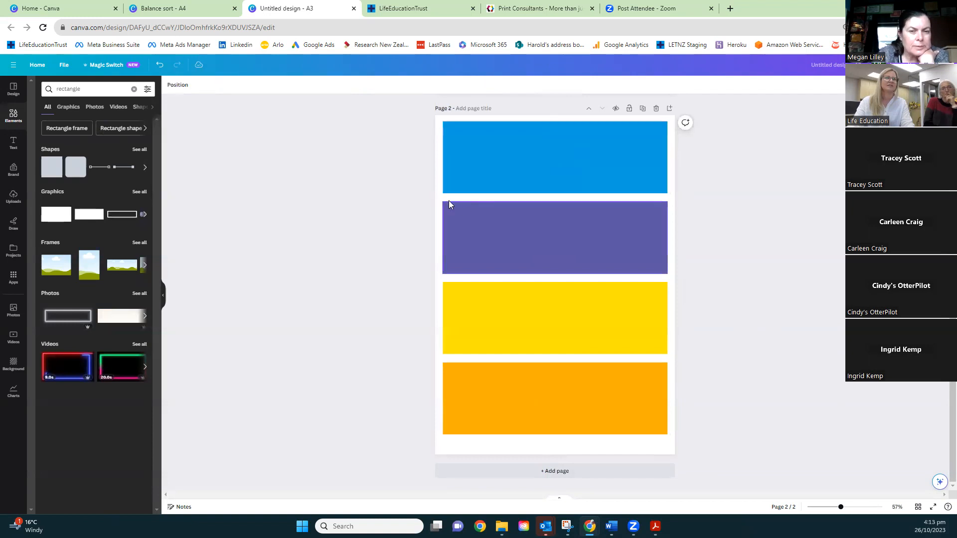
Add a heading text on the blue banner and change its wording to Homework
{"action": "left_click", "coordinate": [13, 145]}
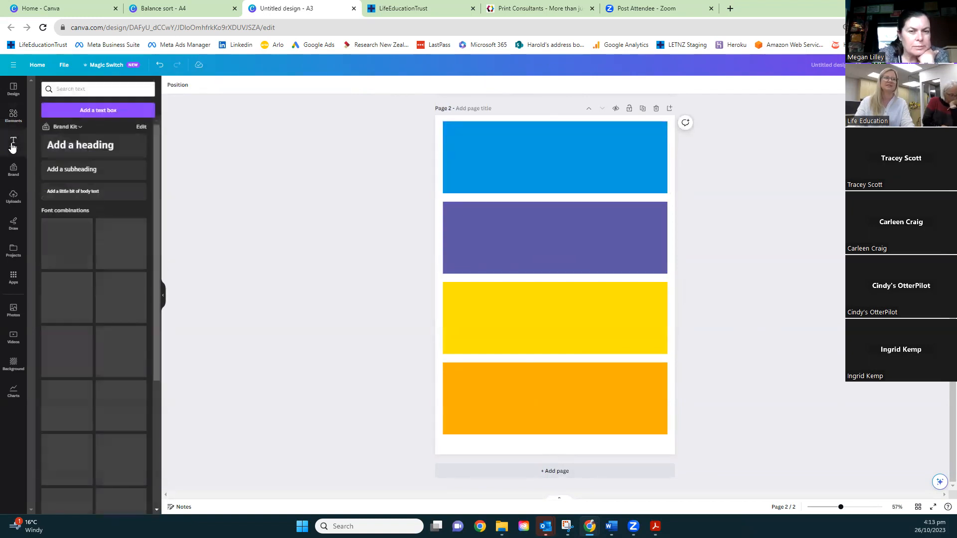
{"action": "left_click", "coordinate": [68, 144]}
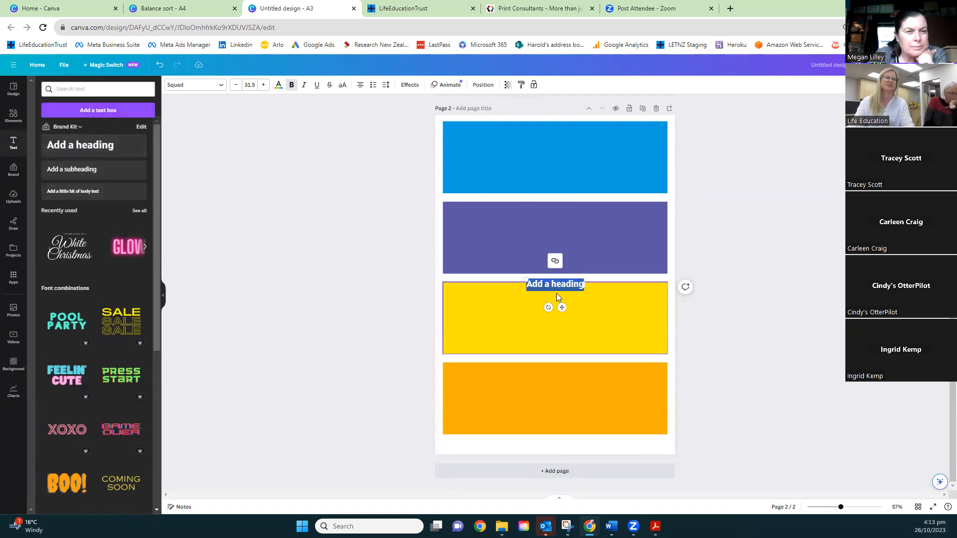
{"action": "left_click_drag", "start_coordinate": [560, 291], "coordinate": [556, 160]}
{"action": "double_click", "coordinate": [558, 155]}
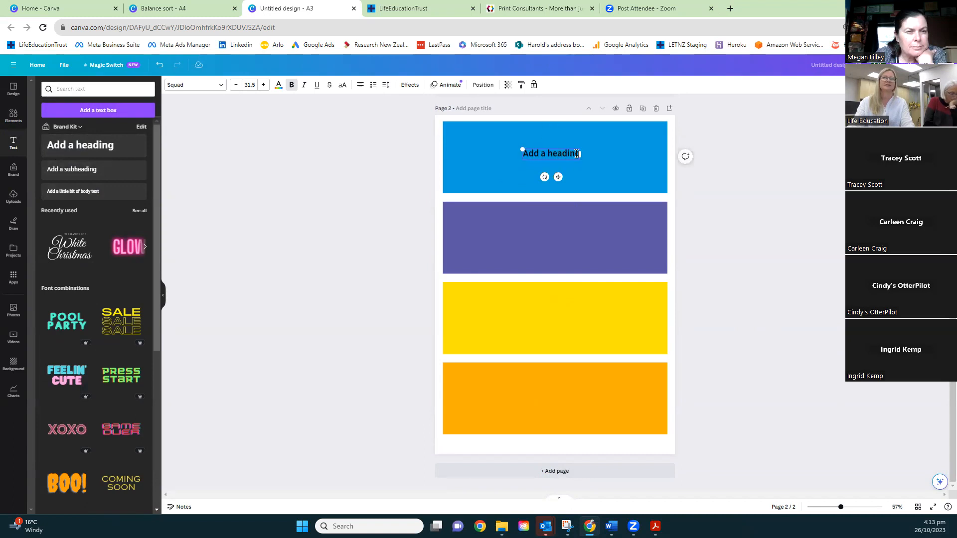
{"action": "type", "text": "g"}
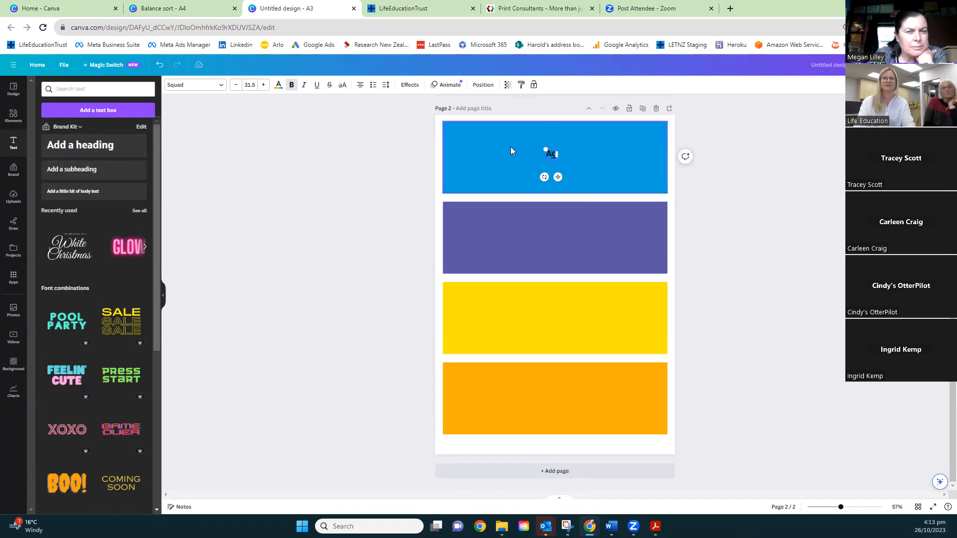
{"action": "key", "text": "BackSpace"}
{"action": "type", "text": "Homework"}
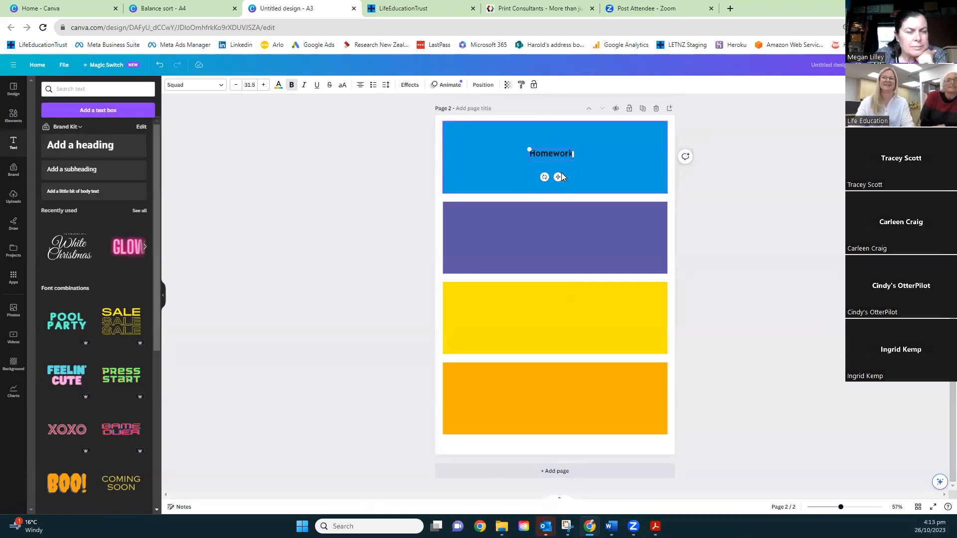
Set the Homework text on the blue banner to the Burbank Big Regular Bold font and colour it white
{"action": "left_click_drag", "start_coordinate": [554, 154], "coordinate": [548, 153]}
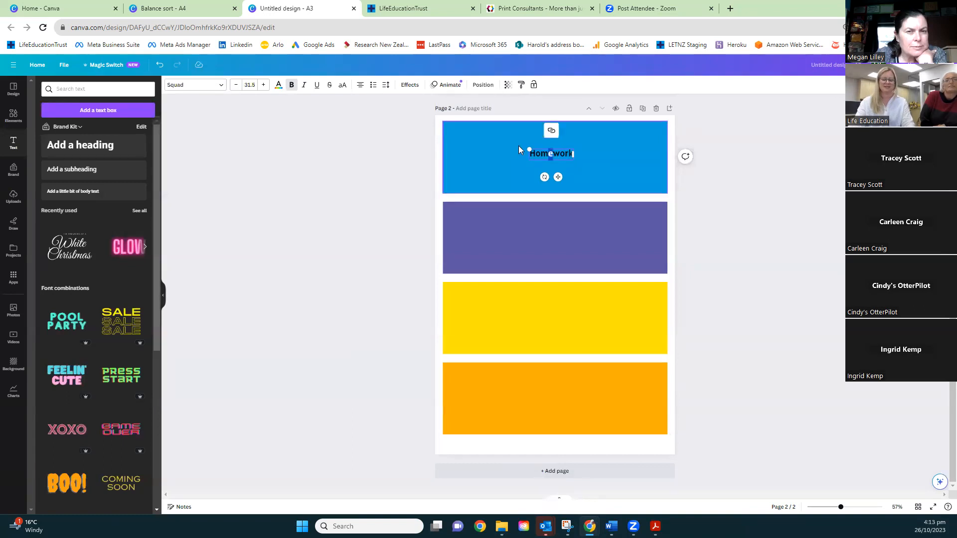
{"action": "key", "text": "ctrl+a"}
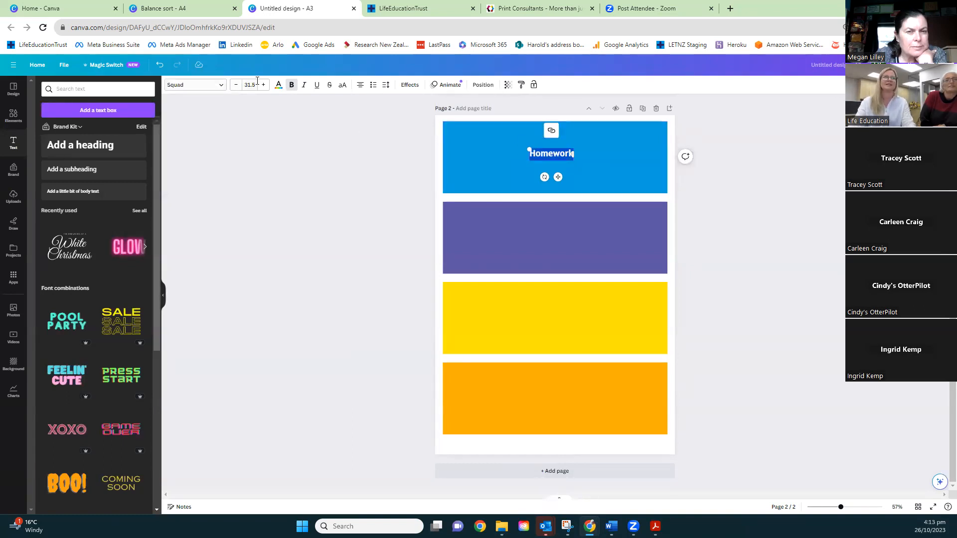
{"action": "left_click", "coordinate": [221, 88]}
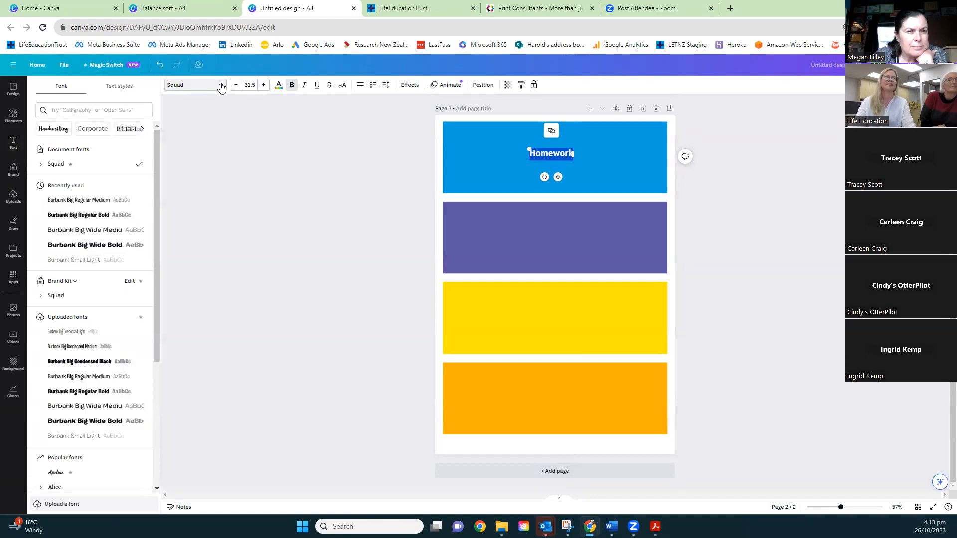
{"action": "left_click", "coordinate": [90, 216]}
{"action": "left_click", "coordinate": [279, 86]}
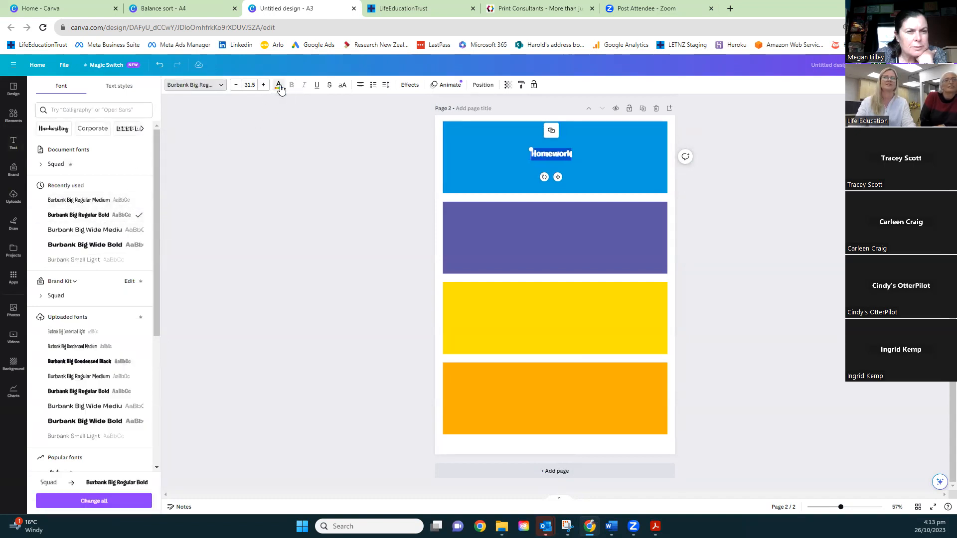
{"action": "left_click", "coordinate": [43, 148]}
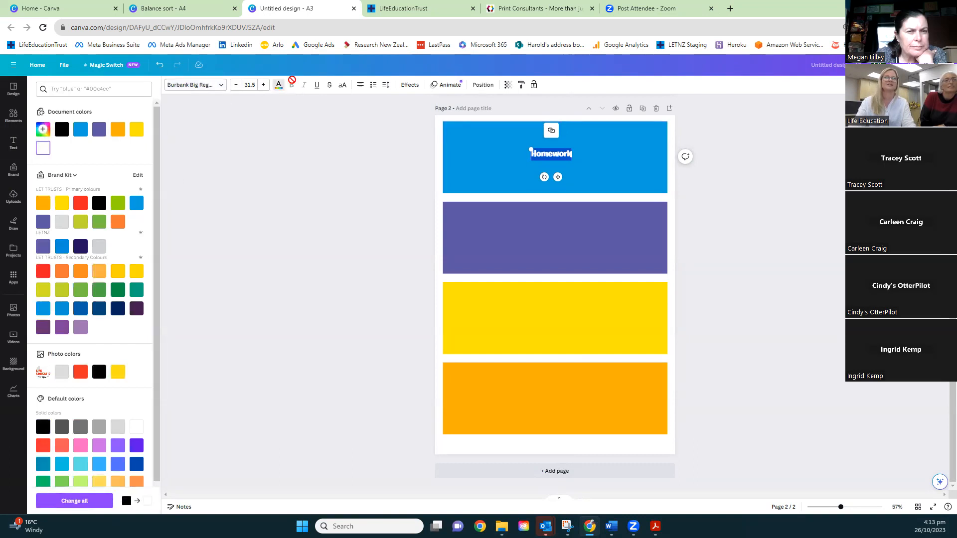
Enlarge the Homework text to font size 112 and position it in the middle of the blue banner
{"action": "left_click", "coordinate": [263, 85]}
{"action": "left_click", "coordinate": [263, 84]}
{"action": "left_click", "coordinate": [263, 85]}
{"action": "left_click", "coordinate": [264, 87]}
{"action": "left_click", "coordinate": [264, 88]}
{"action": "left_click", "coordinate": [264, 88]}
{"action": "left_click", "coordinate": [263, 86]}
{"action": "left_click", "coordinate": [263, 86]}
{"action": "left_click", "coordinate": [263, 86]}
{"action": "left_click", "coordinate": [263, 86]}
{"action": "left_click", "coordinate": [263, 86]}
{"action": "left_click", "coordinate": [263, 86]}
{"action": "left_click_drag", "start_coordinate": [592, 148], "coordinate": [596, 138]}
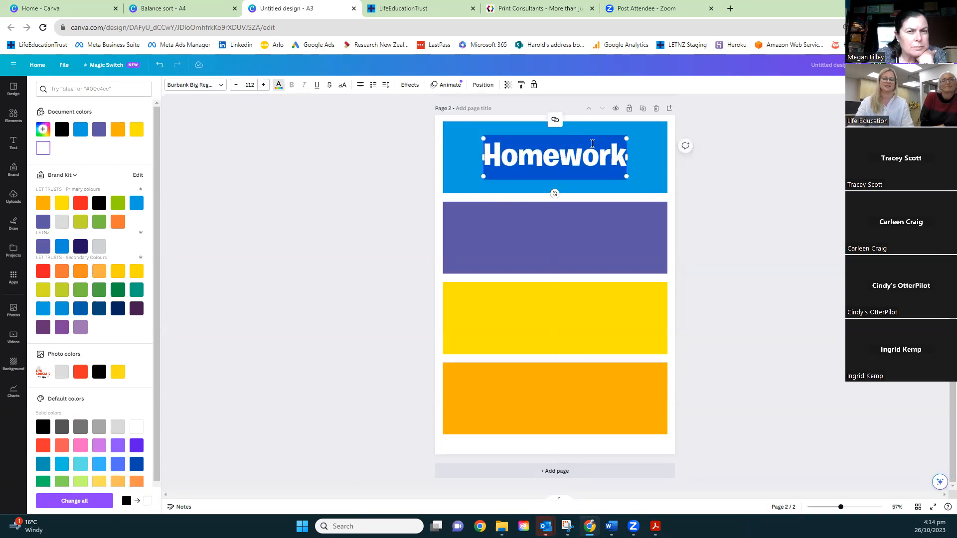
{"action": "left_click", "coordinate": [607, 120]}
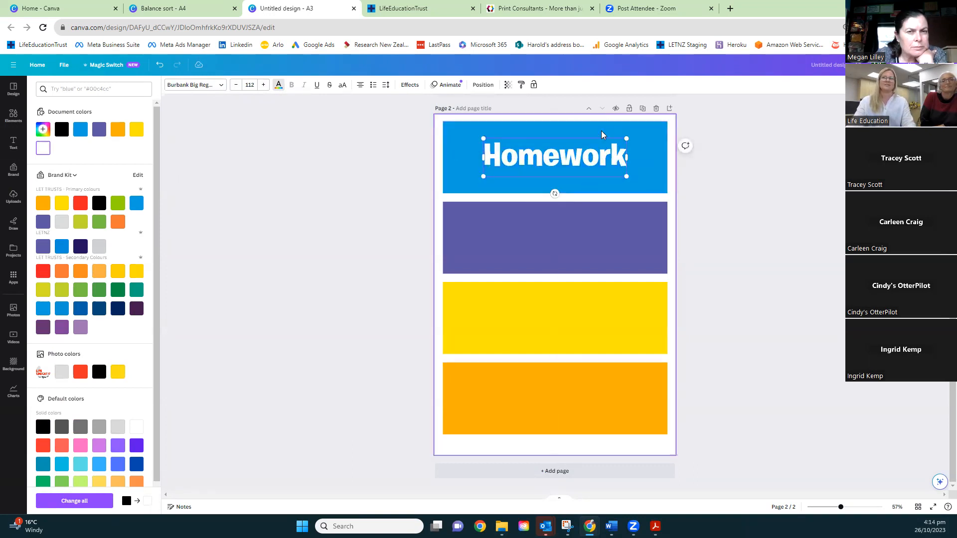
Copy the Homework text and place one copy in the middle of each of the purple, yellow and orange banners
{"action": "left_click", "coordinate": [598, 148]}
{"action": "left_click_drag", "start_coordinate": [594, 158], "coordinate": [577, 238]}
{"action": "key", "text": "ctrl+v"}
{"action": "left_click_drag", "start_coordinate": [570, 179], "coordinate": [565, 320]}
{"action": "key", "text": "ctrl+v"}
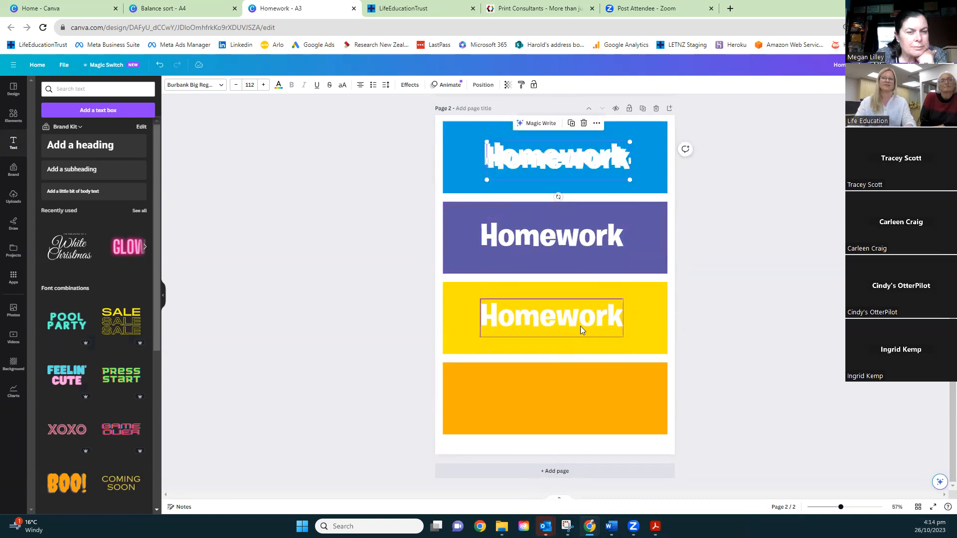
{"action": "left_click_drag", "start_coordinate": [567, 170], "coordinate": [561, 405]}
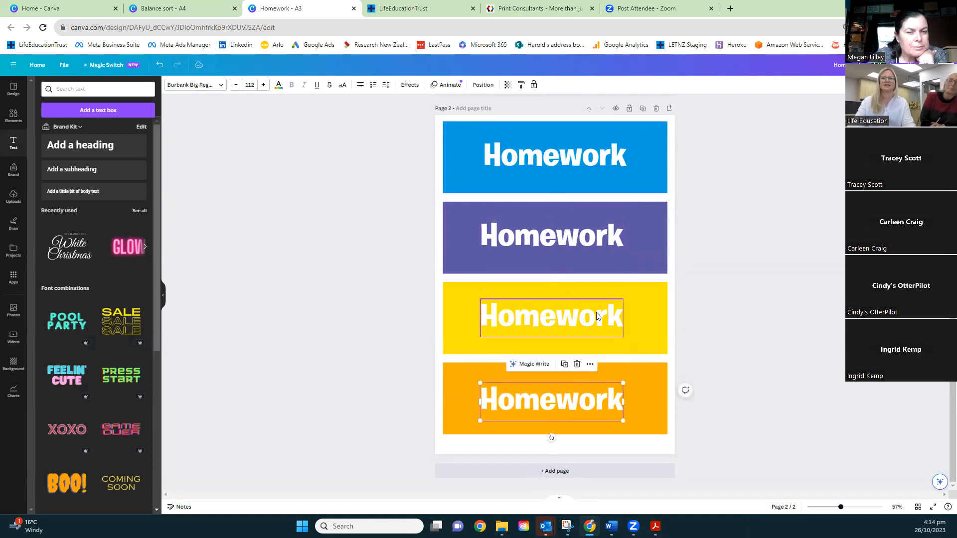
Recolor the yellow banner lime green with the brand kit's primary colours
{"action": "left_click", "coordinate": [635, 311]}
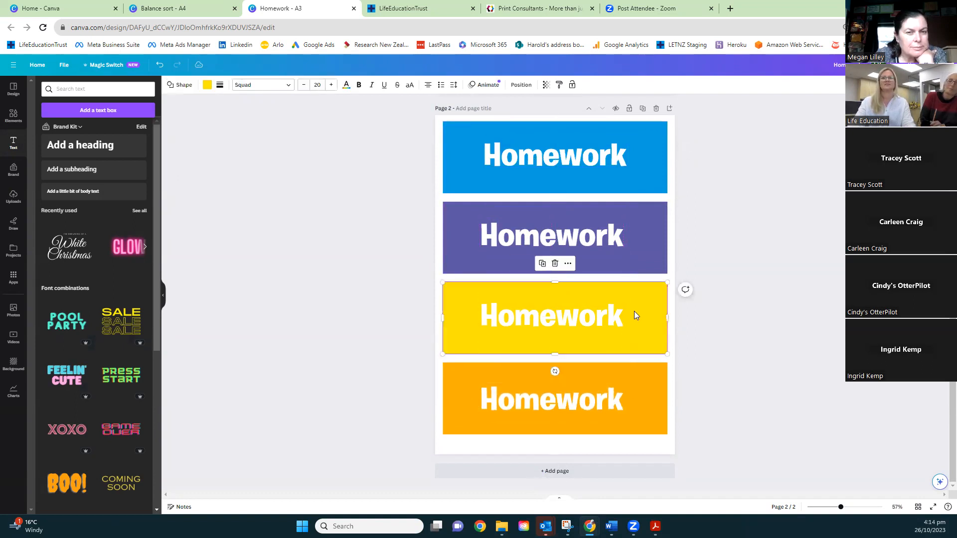
{"action": "left_click", "coordinate": [207, 85]}
{"action": "left_click", "coordinate": [81, 223]}
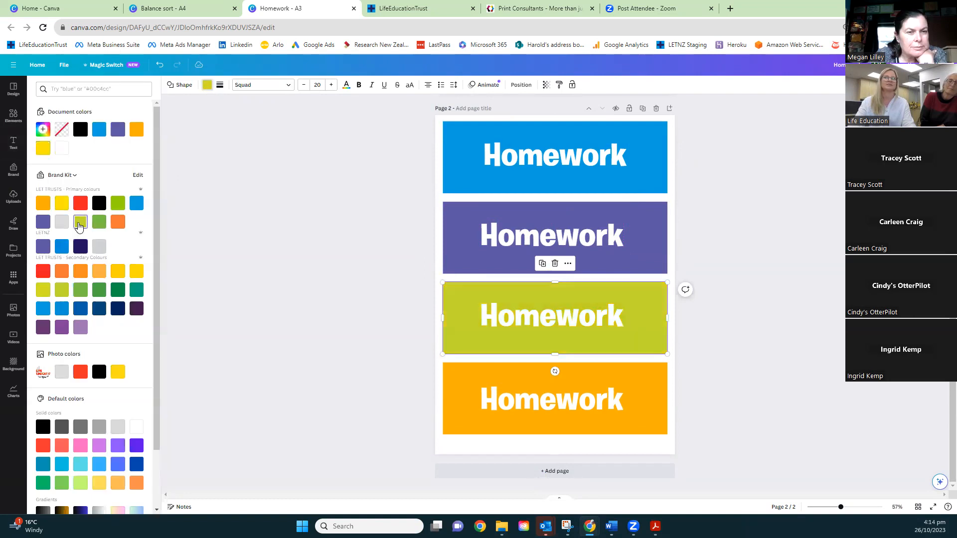
{"action": "left_click", "coordinate": [697, 236]}
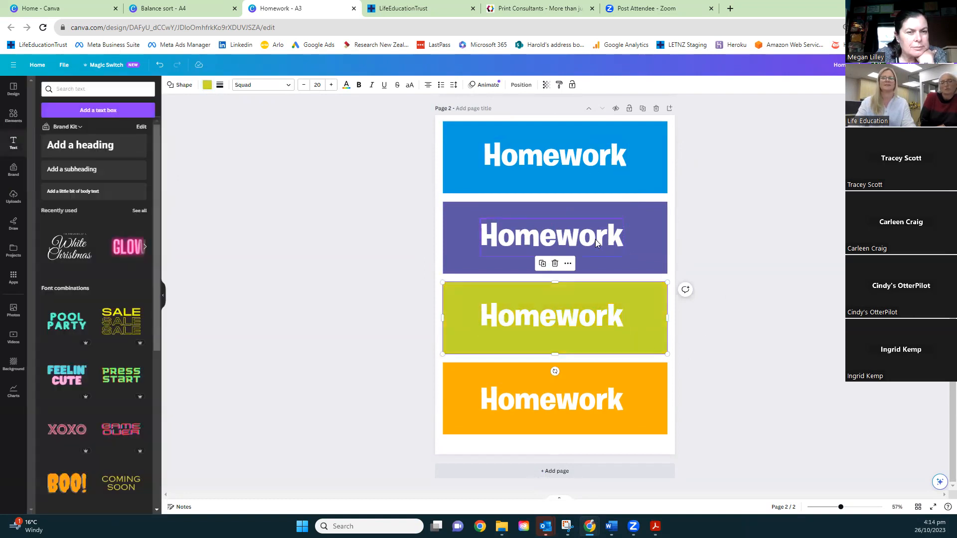
{"action": "left_click", "coordinate": [616, 329]}
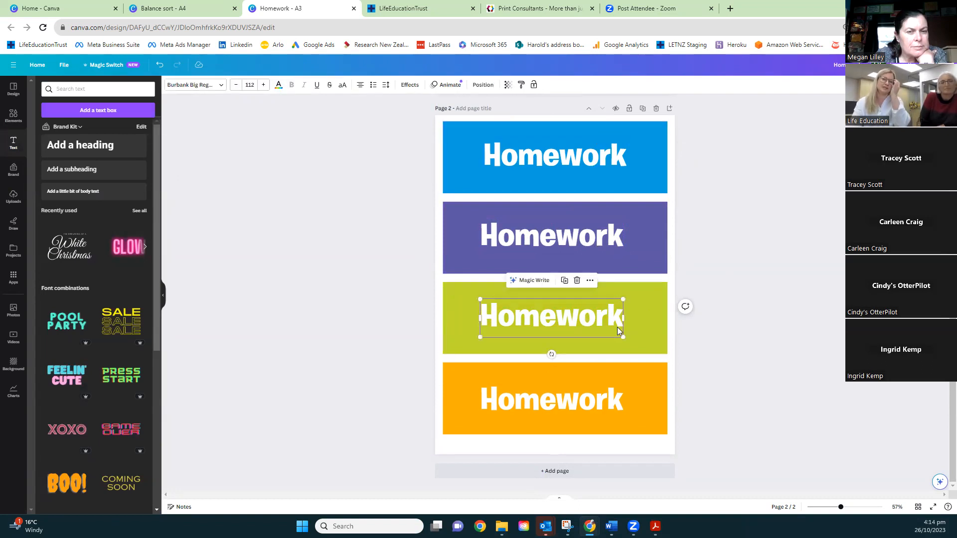
Change the wording on the purple banner to Exercise
{"action": "left_click", "coordinate": [561, 142]}
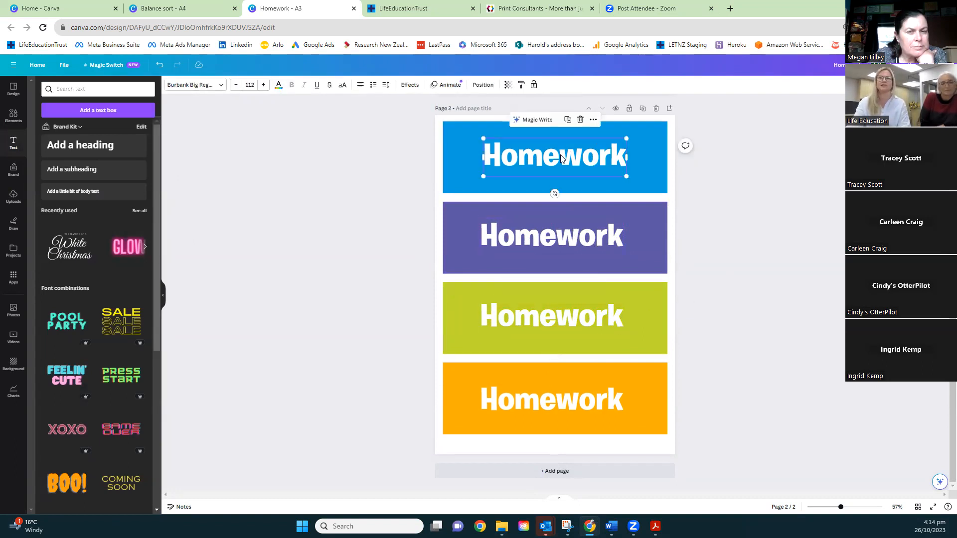
{"action": "left_click", "coordinate": [602, 246]}
{"action": "double_click", "coordinate": [602, 246]}
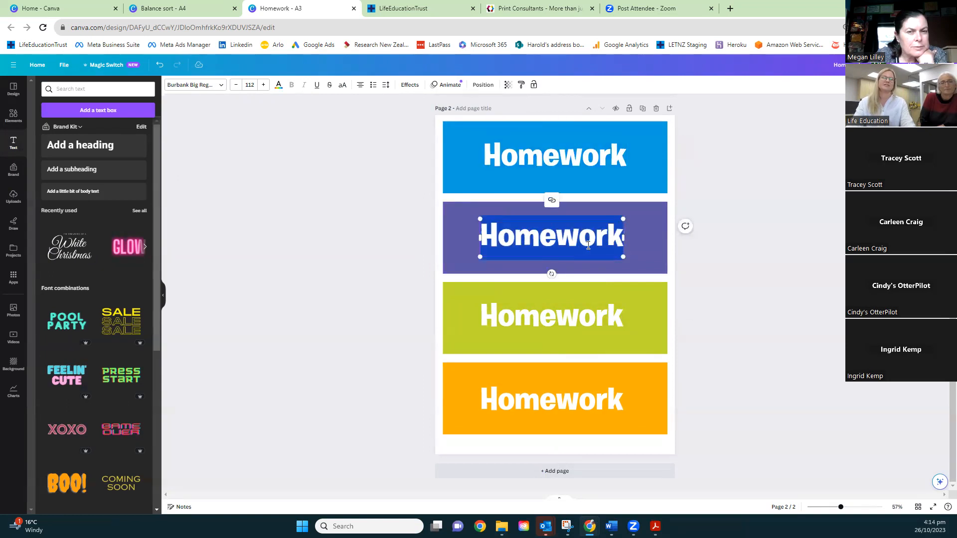
{"action": "type", "text": "Co"}
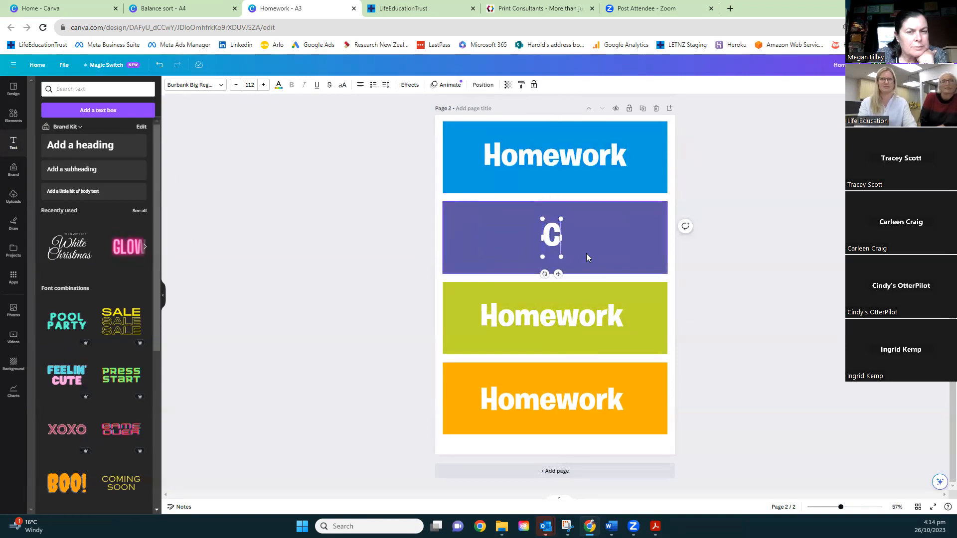
{"action": "key", "text": "BackSpace"}
{"action": "key", "text": "BackSpace"}
{"action": "type", "text": "Exercise"}
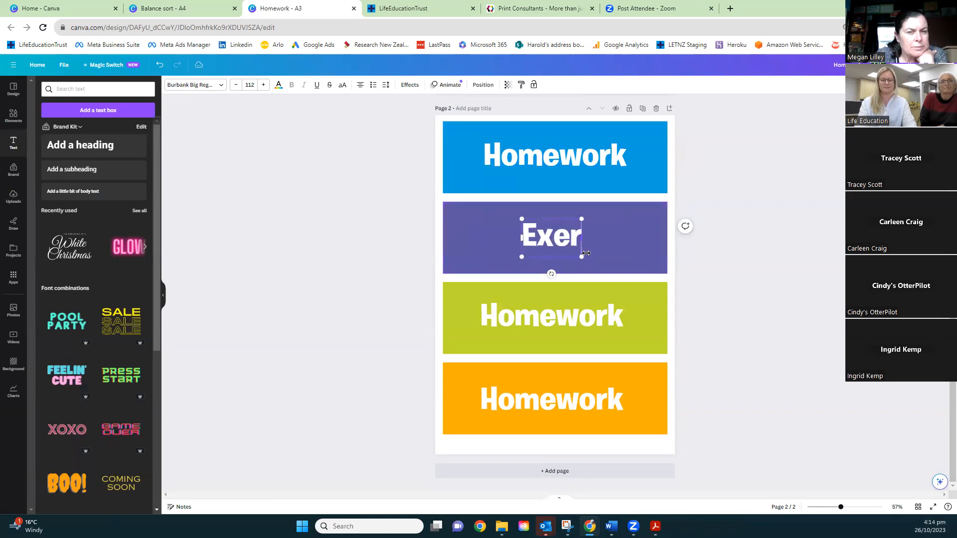
Replace the text on the lime green banner with Computer
{"action": "left_click", "coordinate": [612, 317]}
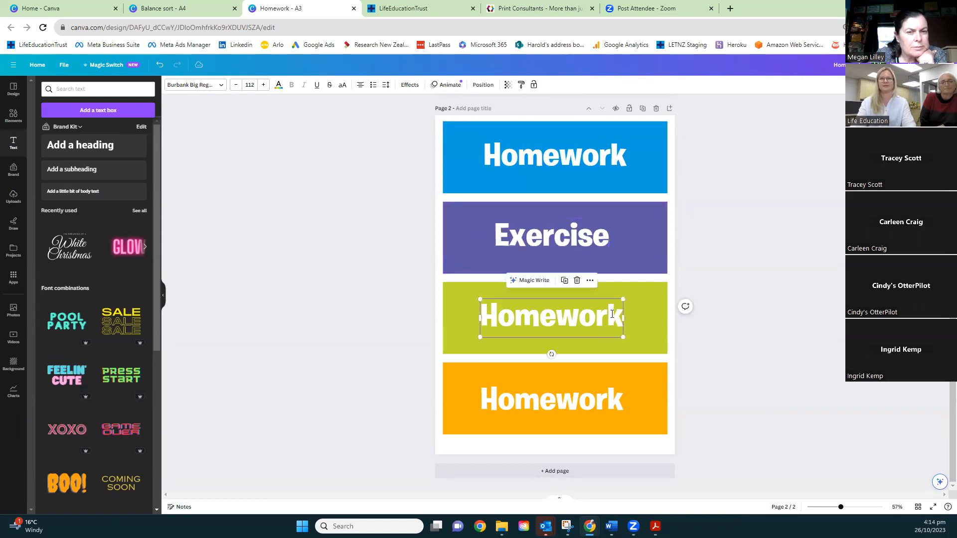
{"action": "left_click", "coordinate": [608, 320]}
{"action": "type", "text": "Computer"}
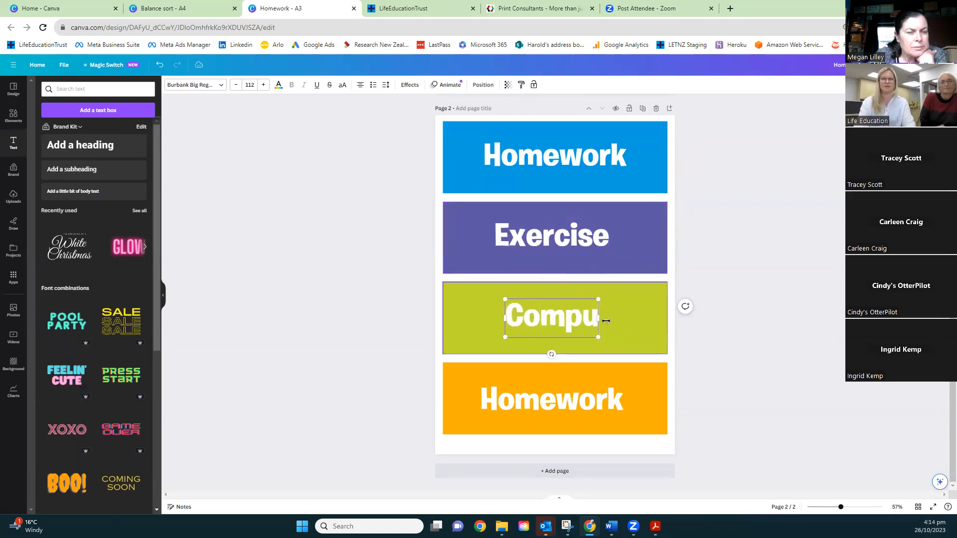
Change the wording on the orange banner to Food and deselect the text
{"action": "left_click", "coordinate": [582, 403]}
{"action": "left_click", "coordinate": [582, 403]}
{"action": "left_click", "coordinate": [580, 405]}
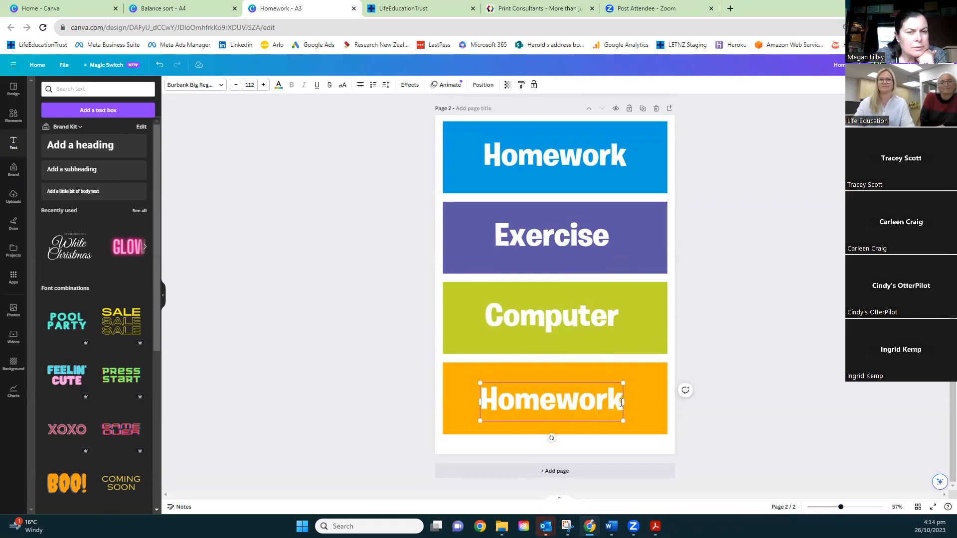
{"action": "double_click", "coordinate": [621, 403]}
{"action": "type", "text": "Food"}
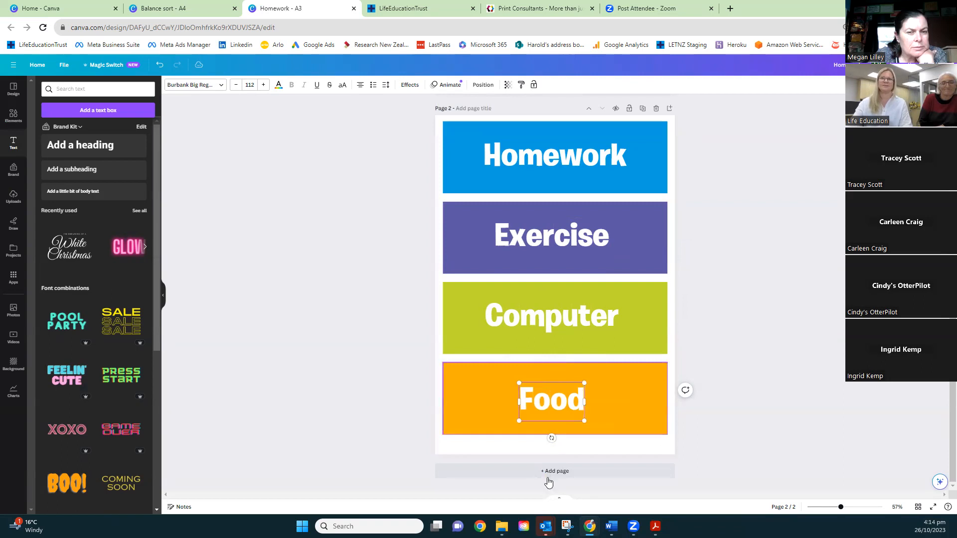
{"action": "left_click", "coordinate": [755, 389]}
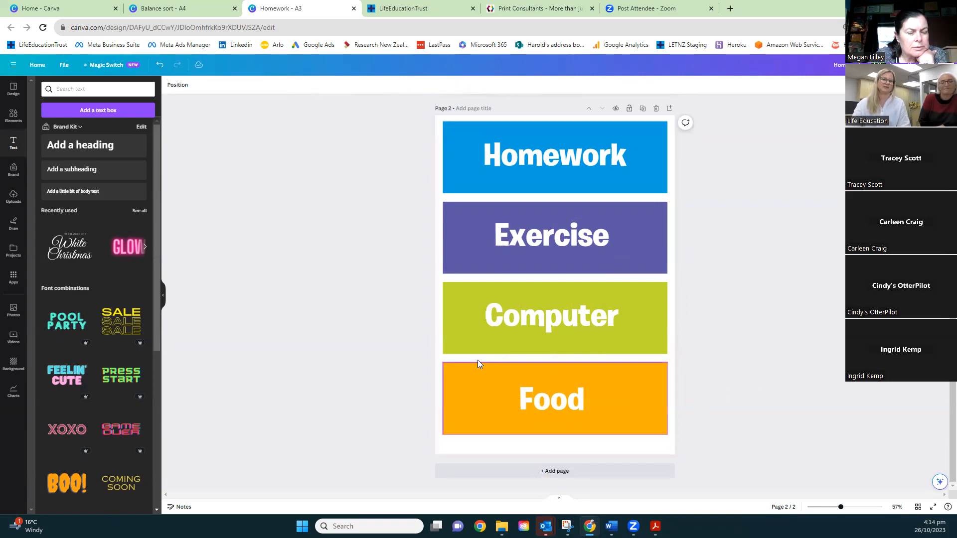
Duplicate page 2 with its four word banners to make a third page
{"action": "scroll", "coordinate": [364, 333], "scroll_direction": "up", "scroll_amount": 2}
{"action": "scroll", "coordinate": [364, 333], "scroll_direction": "down", "scroll_amount": 2}
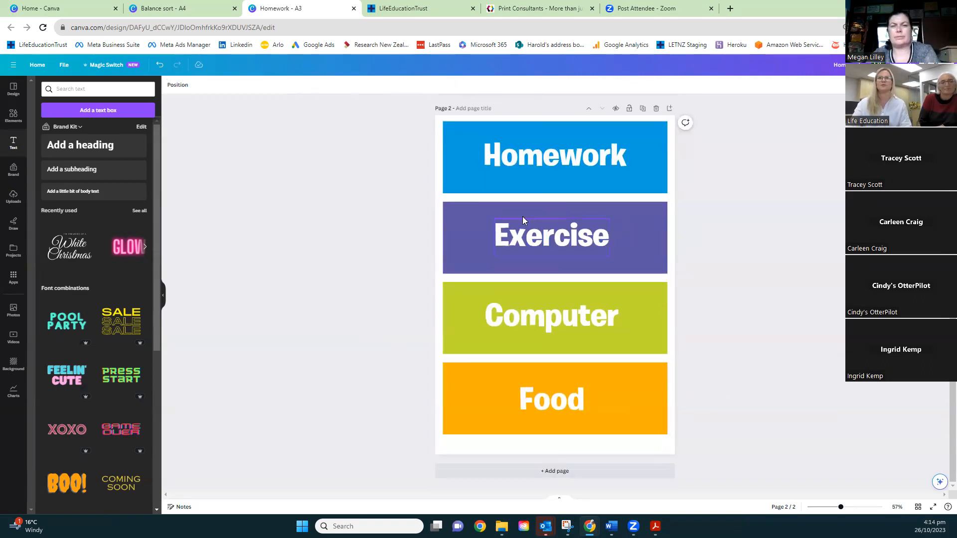
{"action": "left_click", "coordinate": [644, 110]}
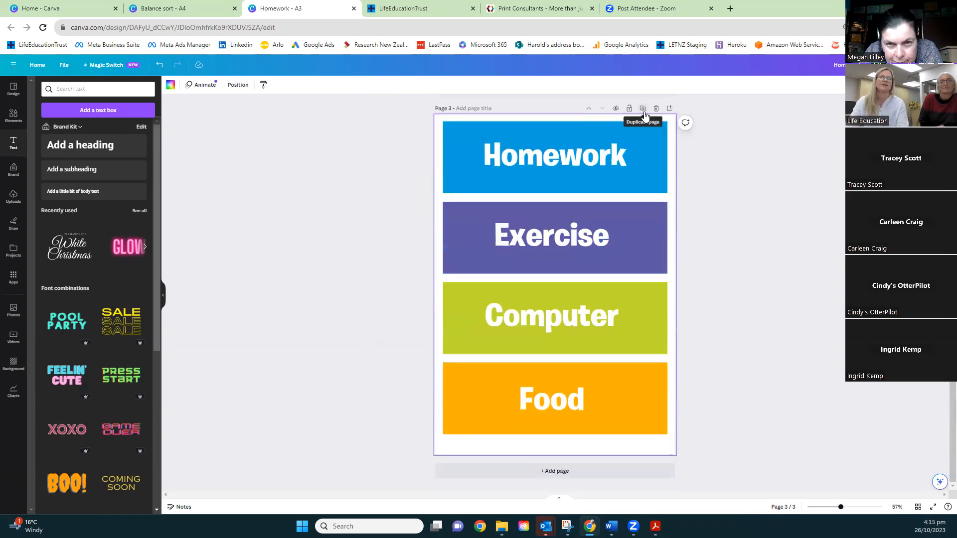
Check the banner texts on the duplicated page and review the badges on page 1 and the banners on page 2
{"action": "left_click", "coordinate": [626, 168]}
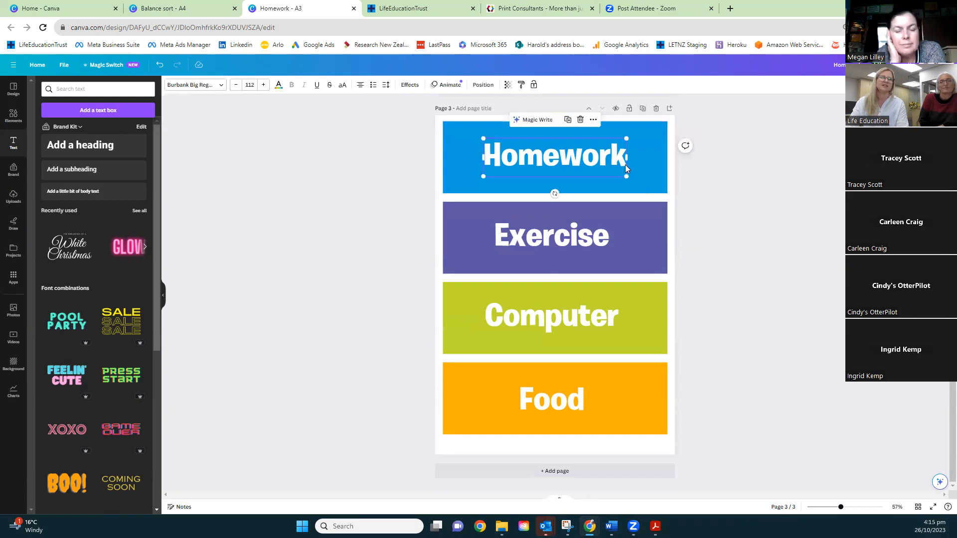
{"action": "left_click", "coordinate": [583, 160]}
{"action": "left_click_drag", "start_coordinate": [622, 162], "coordinate": [501, 161]}
{"action": "left_click", "coordinate": [600, 239]}
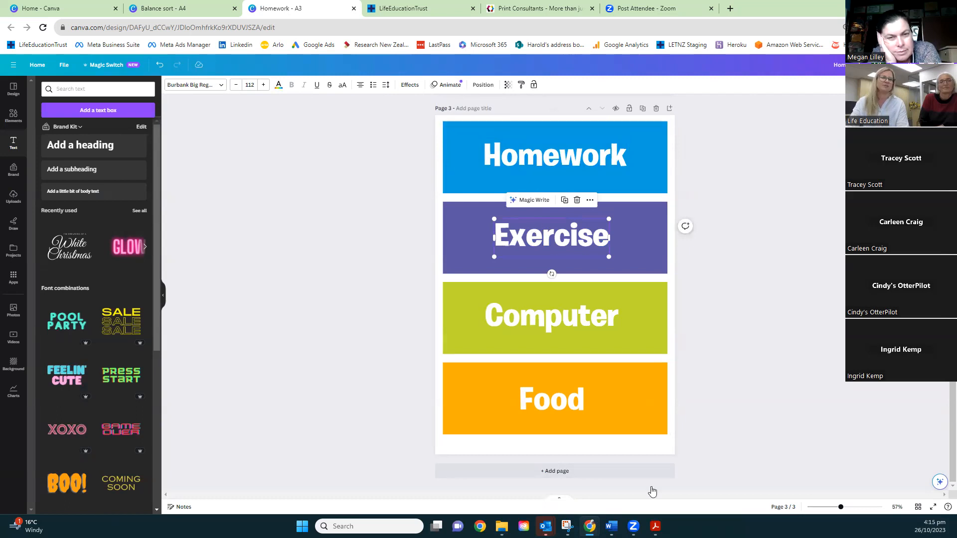
{"action": "scroll", "coordinate": [704, 359], "scroll_direction": "up", "scroll_amount": 10}
{"action": "scroll", "coordinate": [703, 360], "scroll_direction": "up", "scroll_amount": 5}
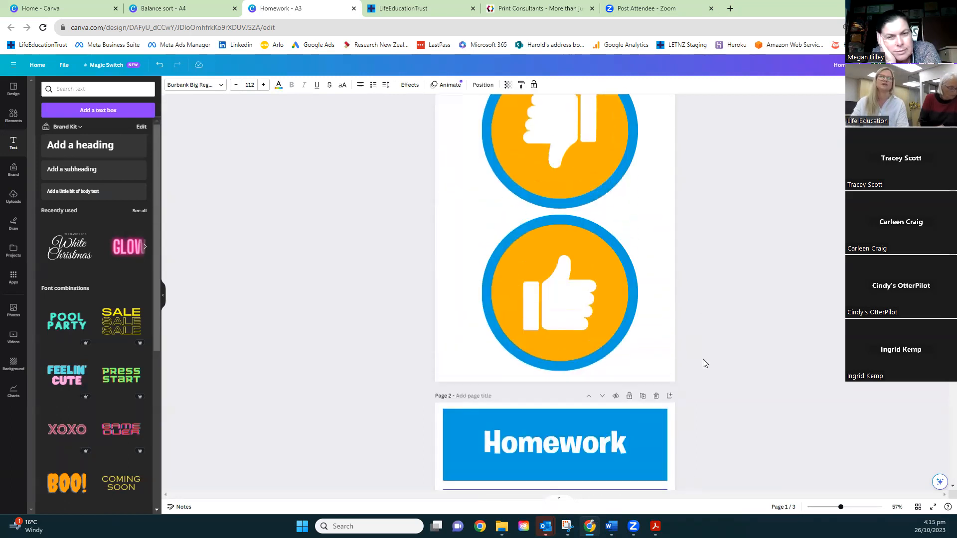
{"action": "scroll", "coordinate": [703, 359], "scroll_direction": "down", "scroll_amount": 2}
{"action": "scroll", "coordinate": [703, 363], "scroll_direction": "down", "scroll_amount": 2}
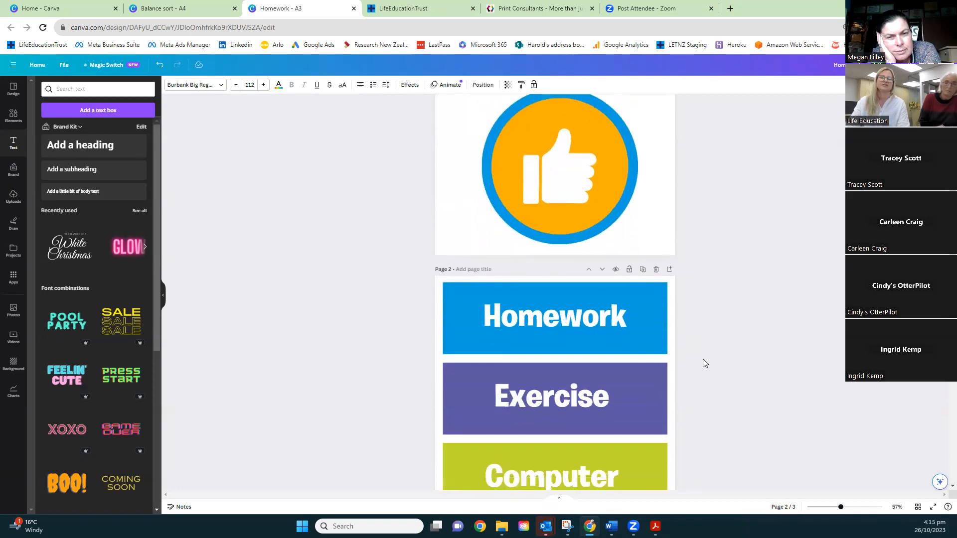
{"action": "scroll", "coordinate": [703, 363], "scroll_direction": "up", "scroll_amount": 4}
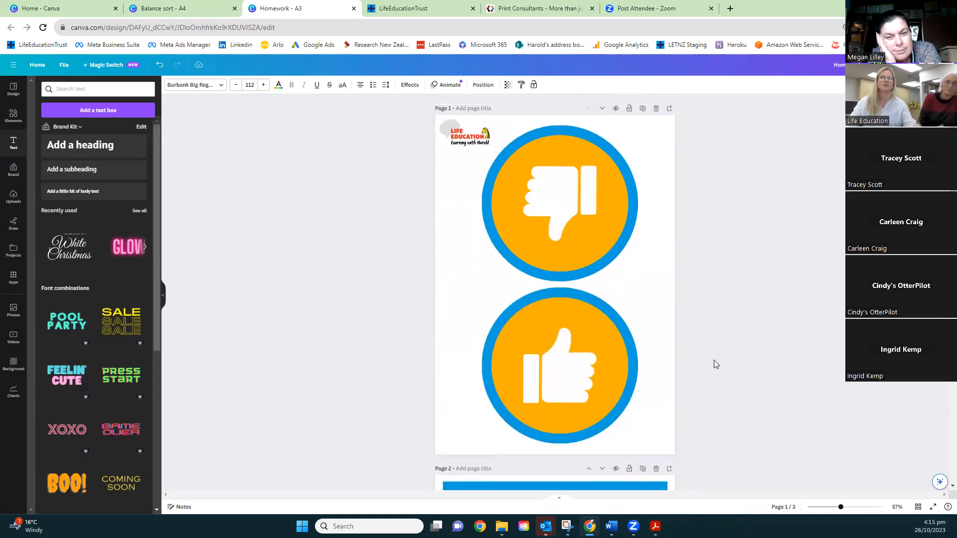
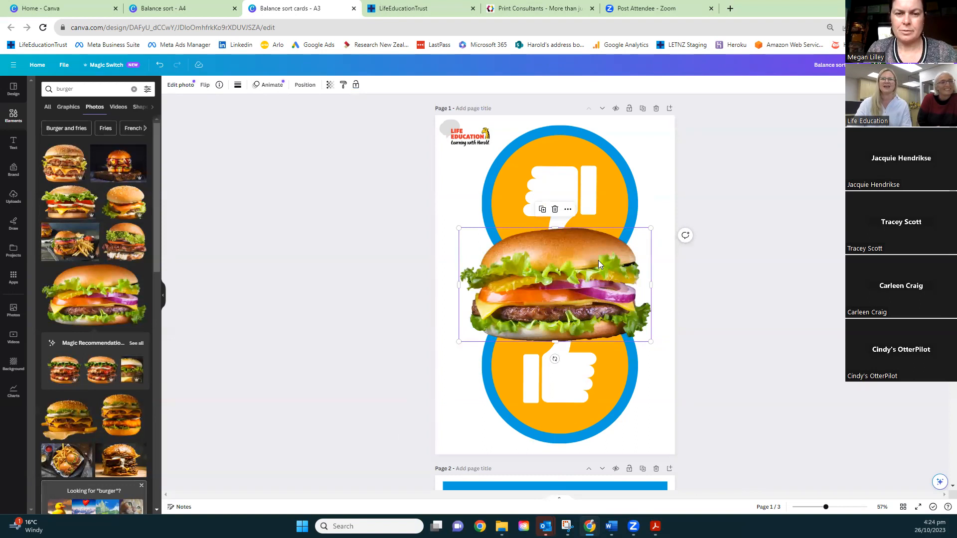
Delete the burger photo overlapping the two thumb badges on page 1 after moving and shrinking it
{"action": "mouse_move", "coordinate": [598, 264]}
{"action": "left_mouse_down"}
{"action": "mouse_move", "coordinate": [605, 195]}
{"action": "mouse_move", "coordinate": [580, 239]}
{"action": "mouse_move", "coordinate": [617, 254]}
{"action": "mouse_move", "coordinate": [609, 259]}
{"action": "left_mouse_up"}
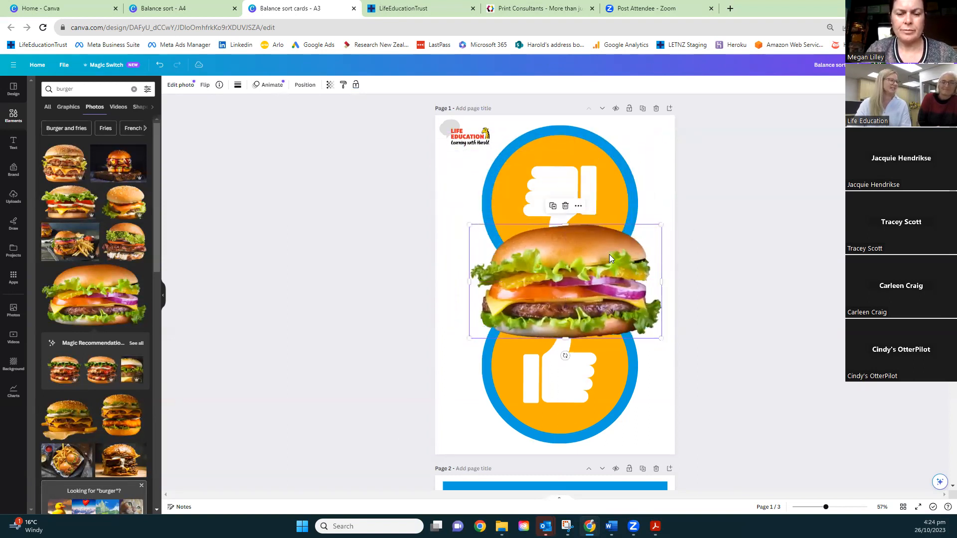
{"action": "left_click_drag", "start_coordinate": [662, 225], "coordinate": [613, 255]}
{"action": "left_click_drag", "start_coordinate": [539, 296], "coordinate": [548, 272]}
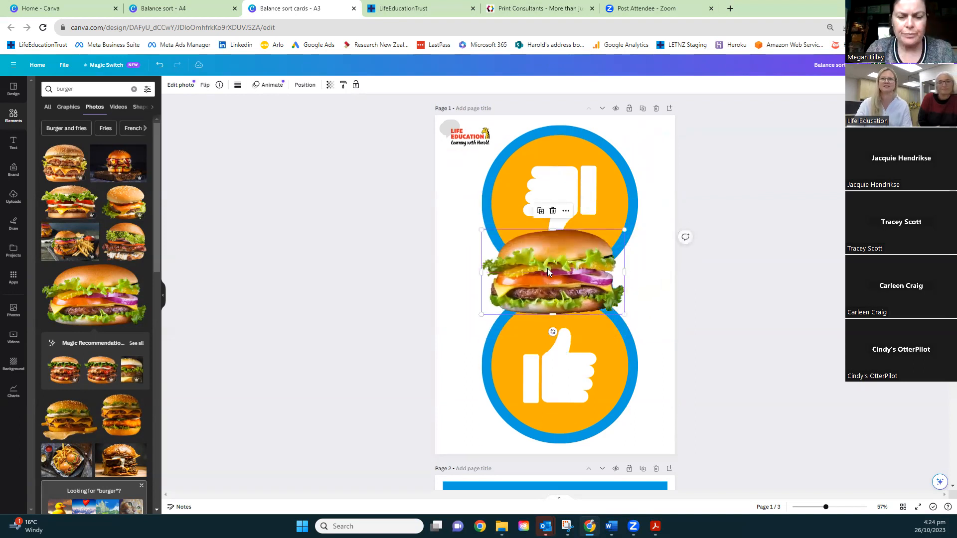
{"action": "key", "text": "Delete"}
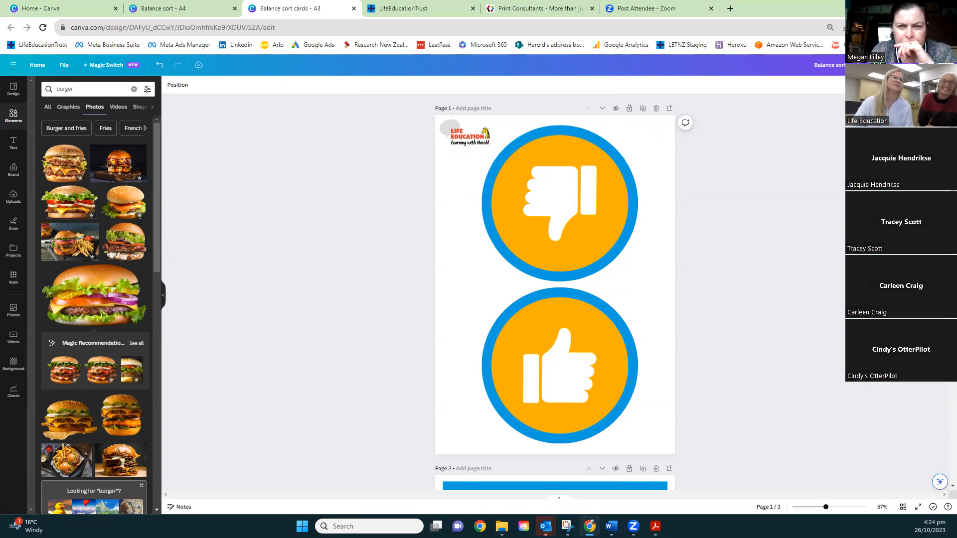
Add a blank page after page 3
{"action": "left_click", "coordinate": [438, 241]}
{"action": "scroll", "coordinate": [445, 270], "scroll_direction": "down", "scroll_amount": 2}
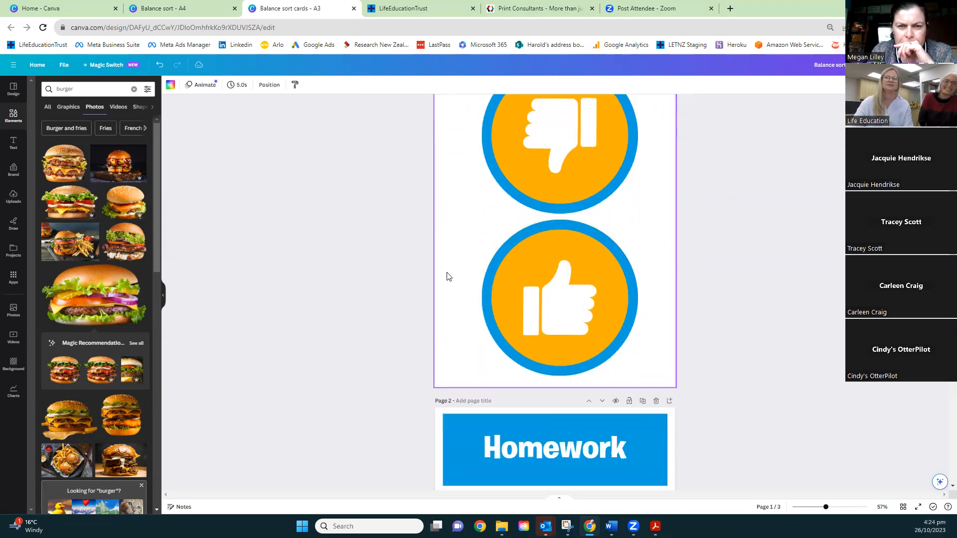
{"action": "scroll", "coordinate": [447, 277], "scroll_direction": "down", "scroll_amount": 10}
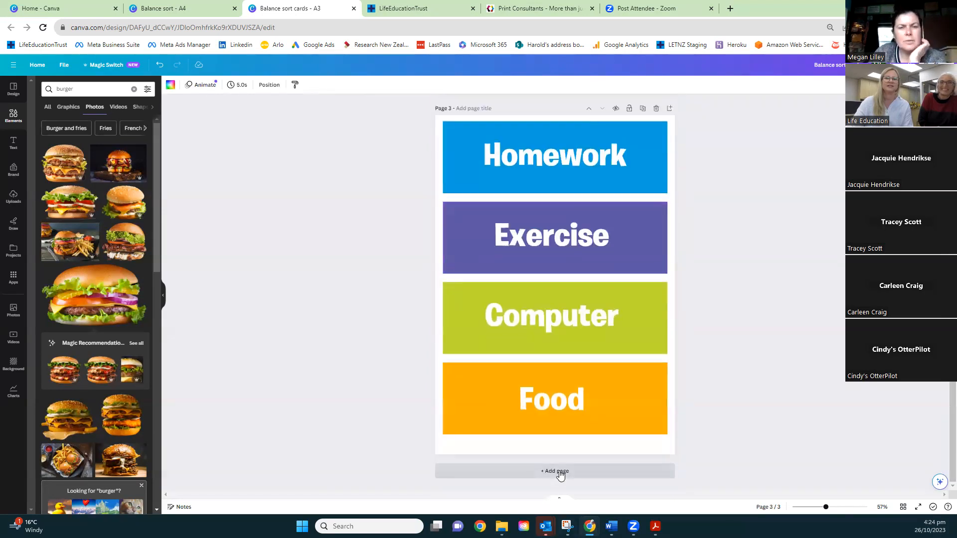
{"action": "left_click", "coordinate": [560, 473]}
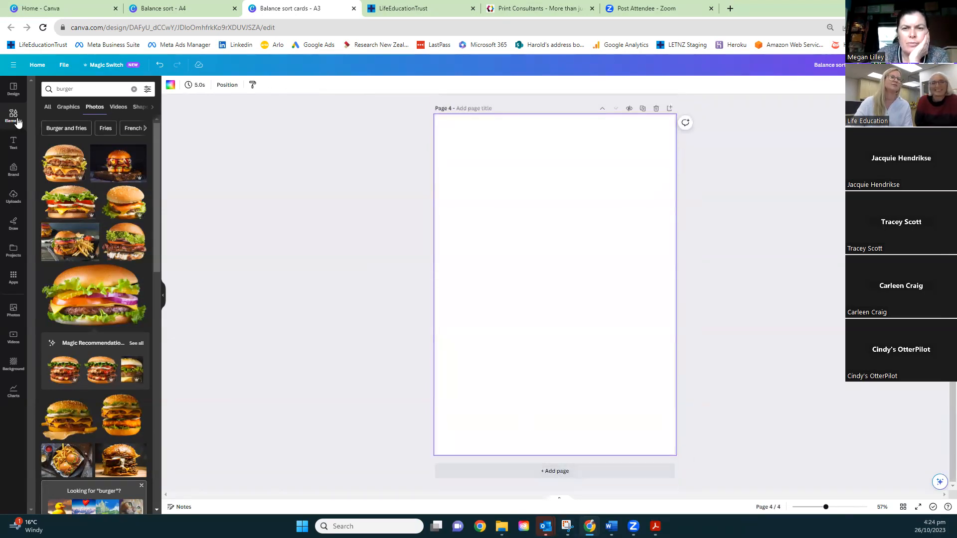
Search the elements for "boarder" and insert the black rectangular double-line border graphic on page 4
{"action": "left_click", "coordinate": [18, 122]}
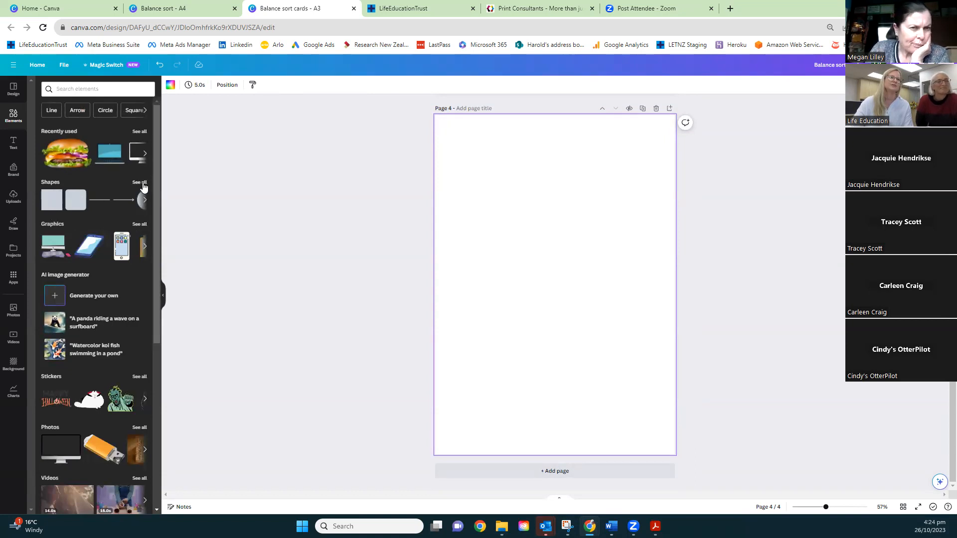
{"action": "left_click", "coordinate": [83, 90]}
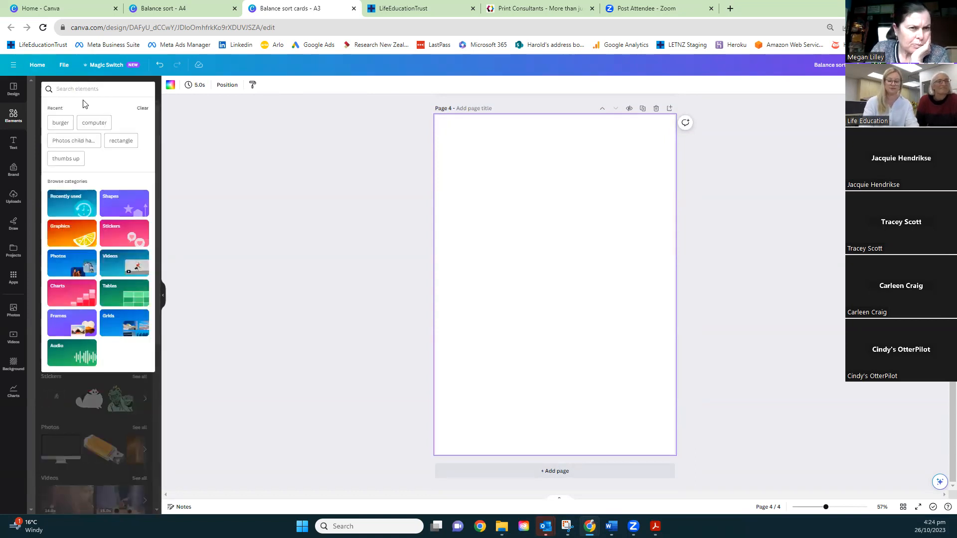
{"action": "type", "text": "boarder"}
{"action": "key", "text": "Return"}
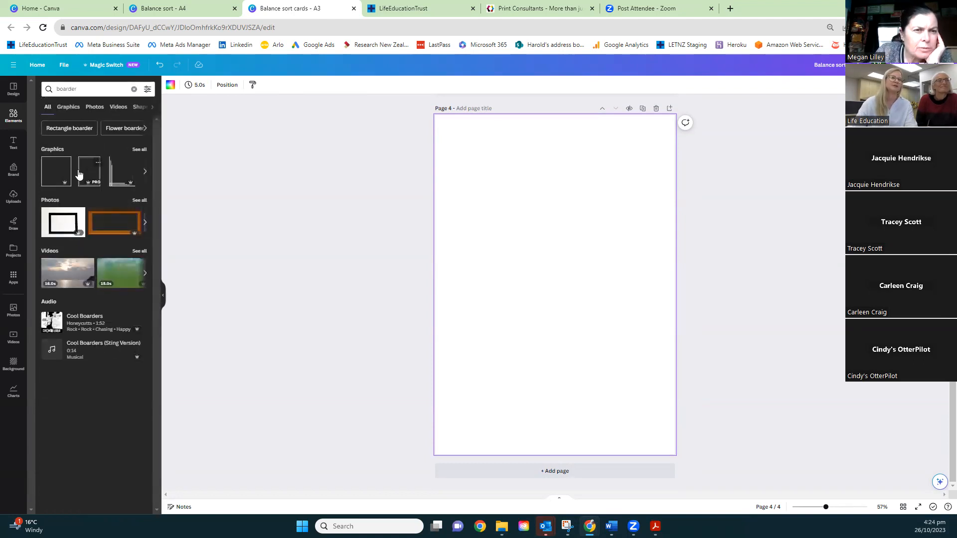
{"action": "left_click", "coordinate": [79, 172]}
Enlarge the border graphic until it nearly fills page 4 and centre it horizontally
{"action": "left_click_drag", "start_coordinate": [606, 356], "coordinate": [663, 434]}
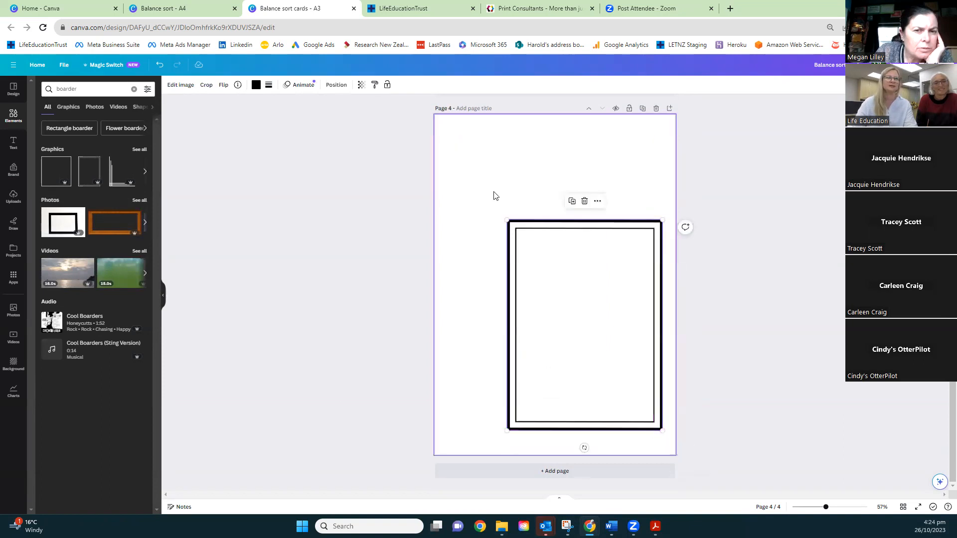
{"action": "left_click_drag", "start_coordinate": [507, 221], "coordinate": [459, 124]}
{"action": "mouse_move", "coordinate": [515, 135]}
{"action": "left_mouse_down"}
{"action": "mouse_move", "coordinate": [518, 120]}
{"action": "mouse_move", "coordinate": [514, 131]}
{"action": "left_mouse_up"}
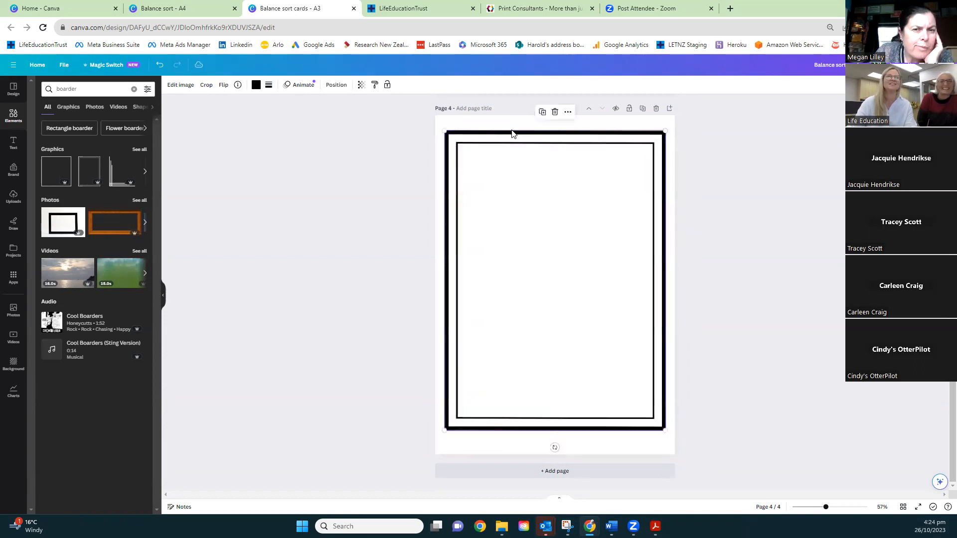
Give the frame on page 4 a solid border with weight 66 and corner rounding 85
{"action": "left_click", "coordinate": [269, 87]}
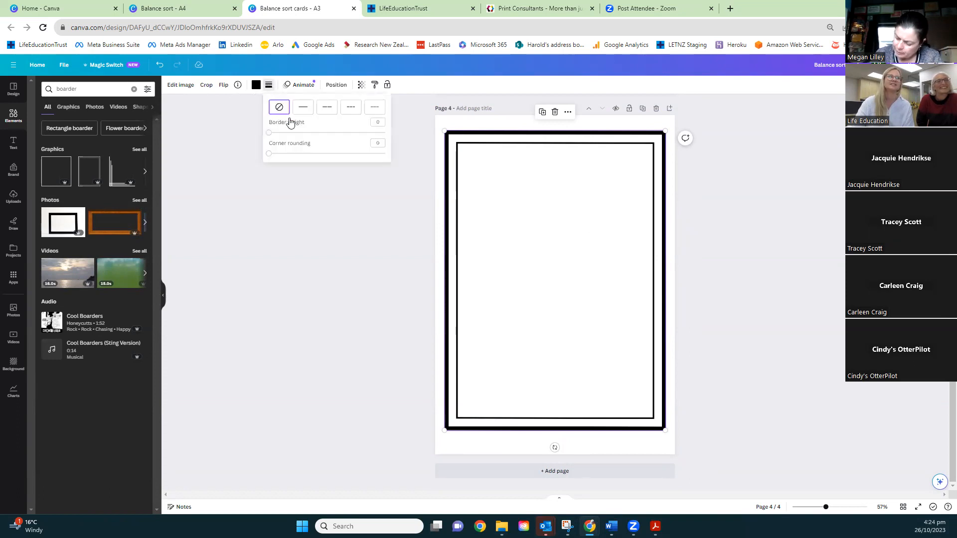
{"action": "left_click_drag", "start_coordinate": [271, 135], "coordinate": [346, 133]}
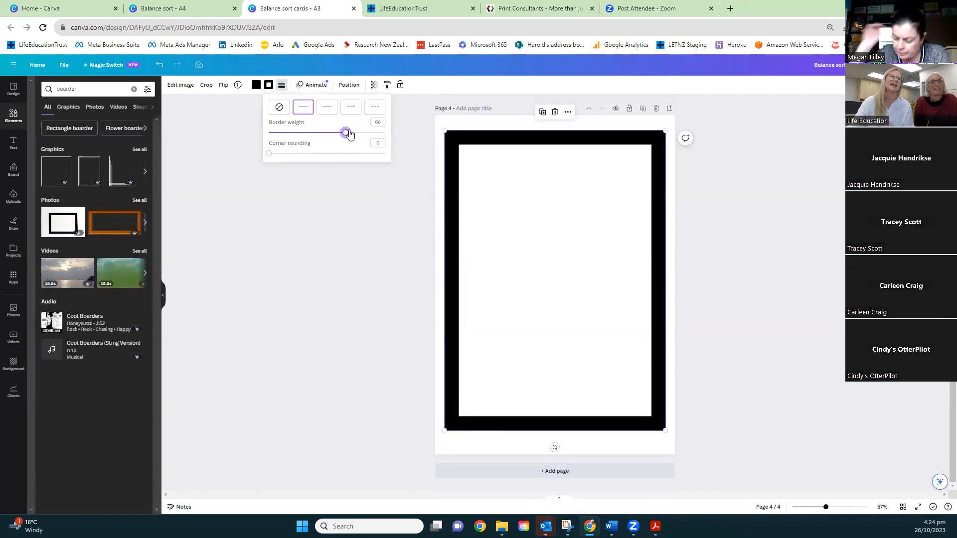
{"action": "left_click_drag", "start_coordinate": [270, 154], "coordinate": [364, 158]}
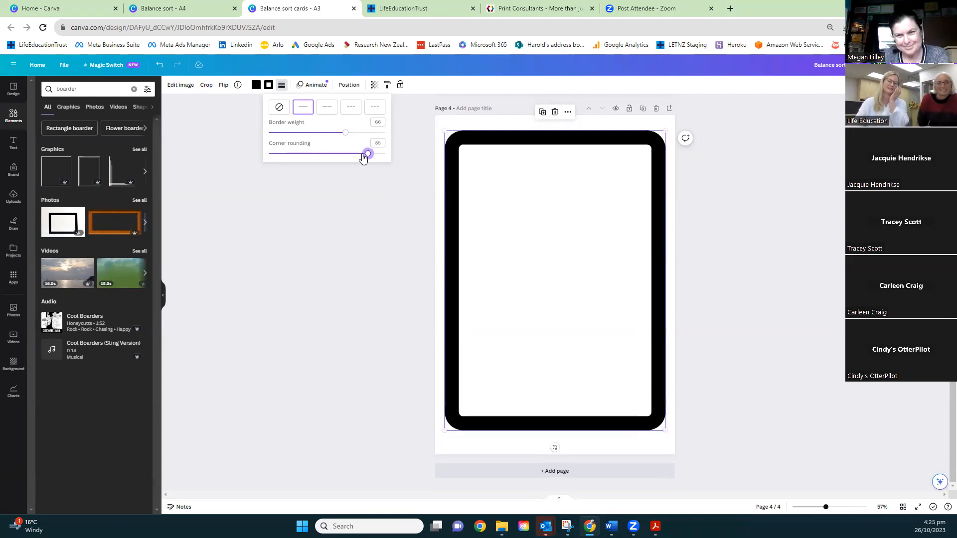
Recolour the frame's graphic and its border to the document's orange, and enlarge and re-centre the frame on page 4
{"action": "left_click", "coordinate": [256, 84]}
{"action": "left_click", "coordinate": [137, 130]}
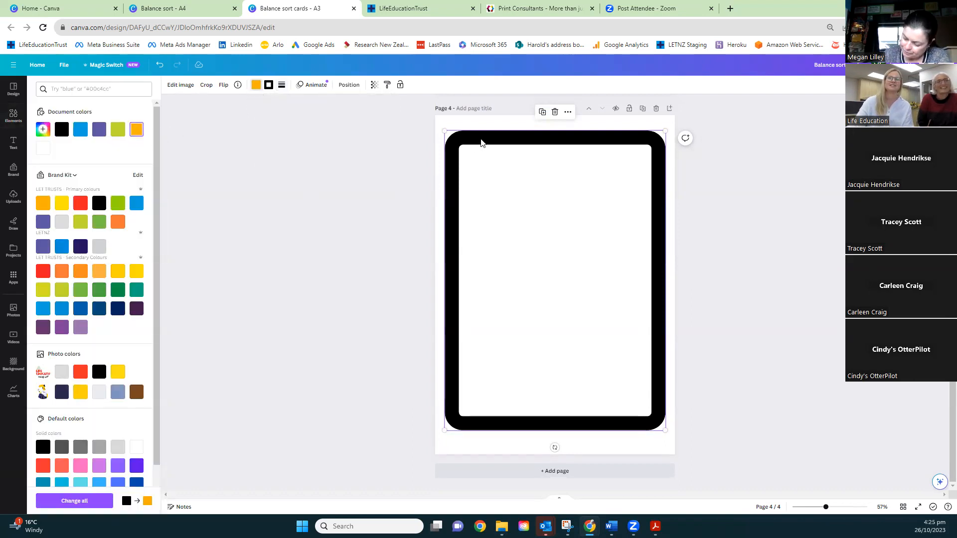
{"action": "left_click", "coordinate": [269, 85]}
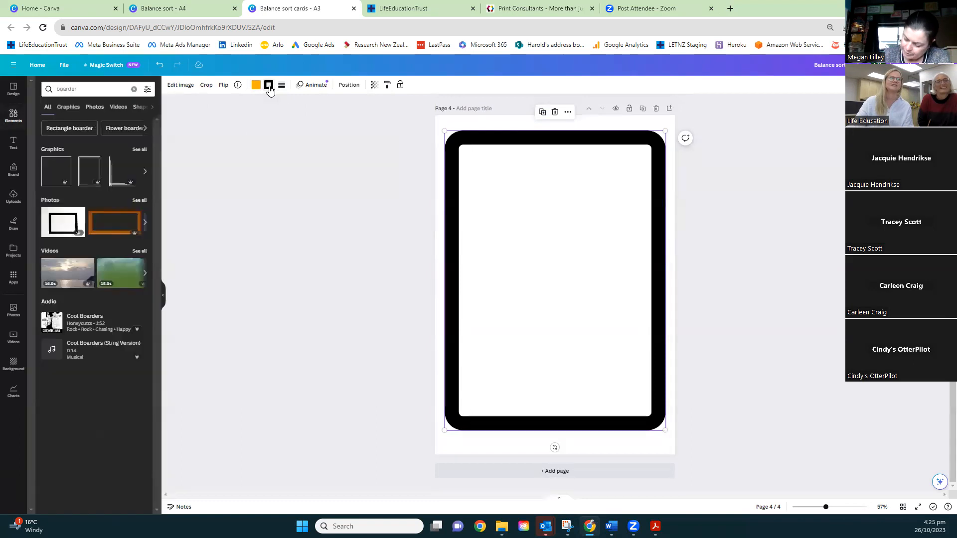
{"action": "left_click", "coordinate": [269, 85]}
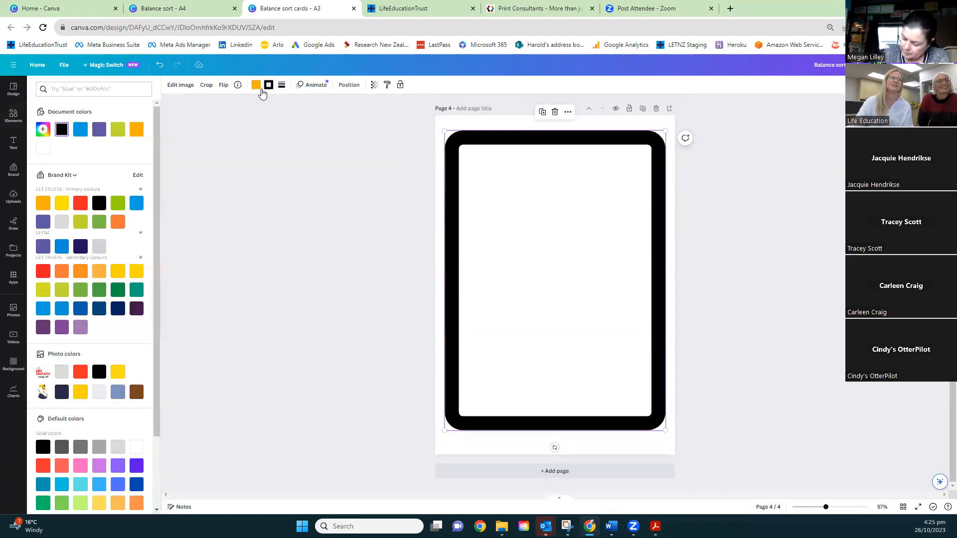
{"action": "left_click", "coordinate": [137, 131]}
{"action": "left_click_drag", "start_coordinate": [666, 131], "coordinate": [672, 121]}
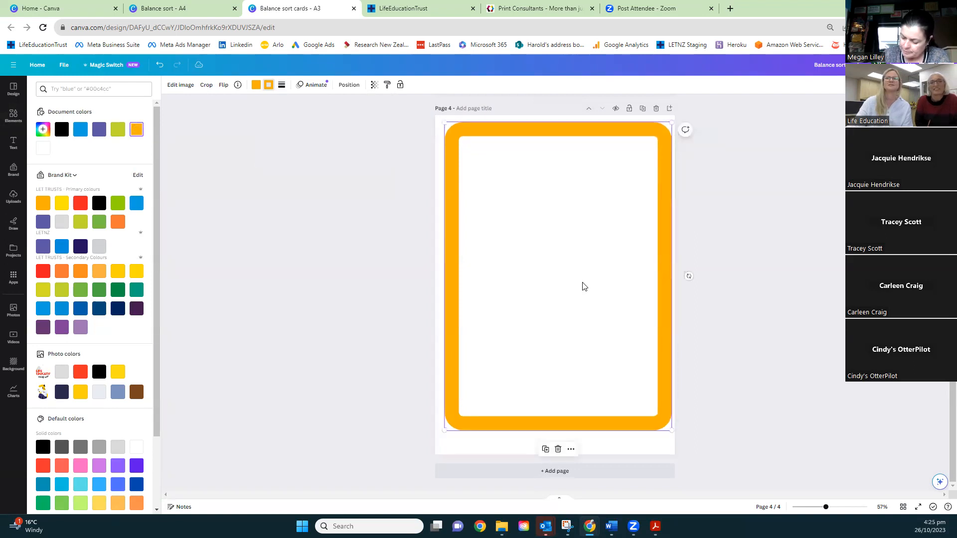
{"action": "left_click_drag", "start_coordinate": [561, 421], "coordinate": [557, 422]}
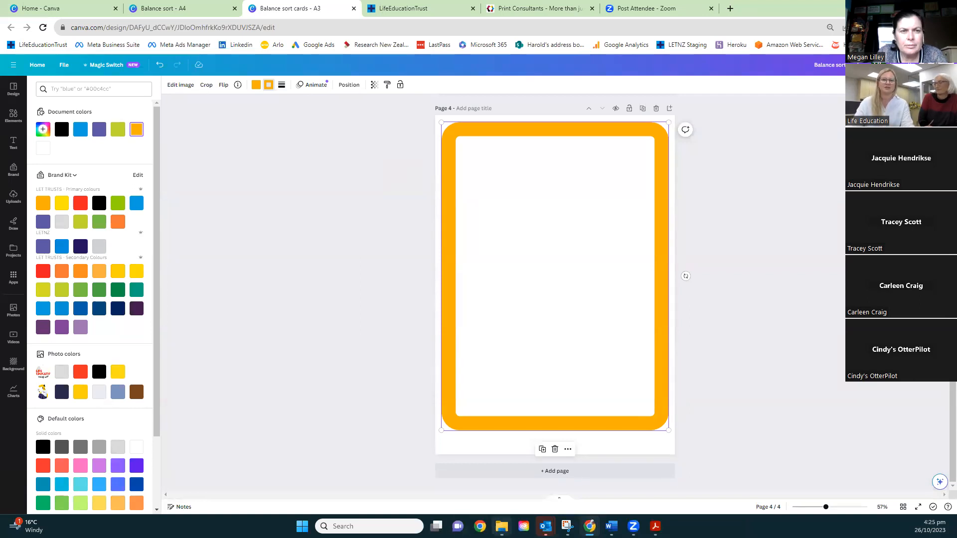
Restore the browser to a smaller window and open the Desktop folder in File Explorer as a smaller window over it
{"action": "mouse_move", "coordinate": [501, 527]}
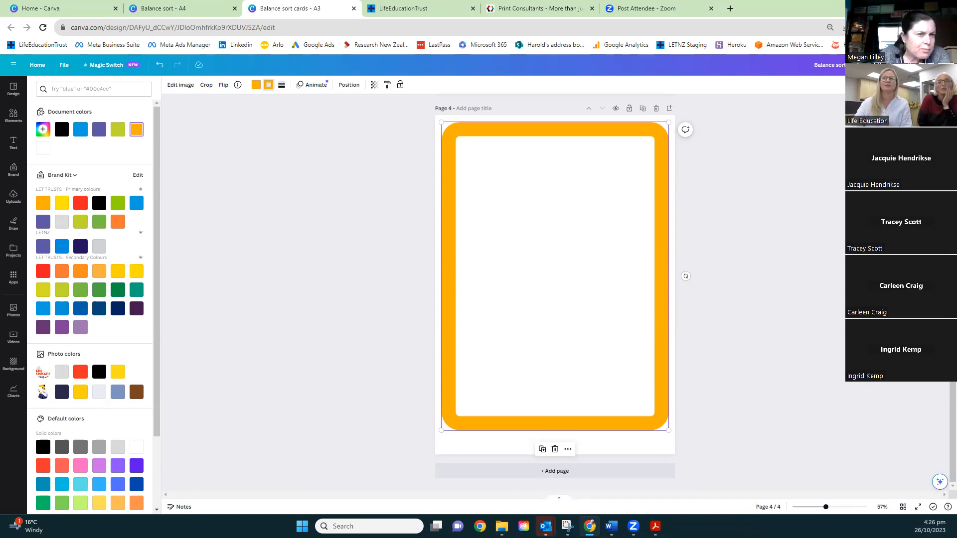
{"action": "left_click", "coordinate": [922, 6]}
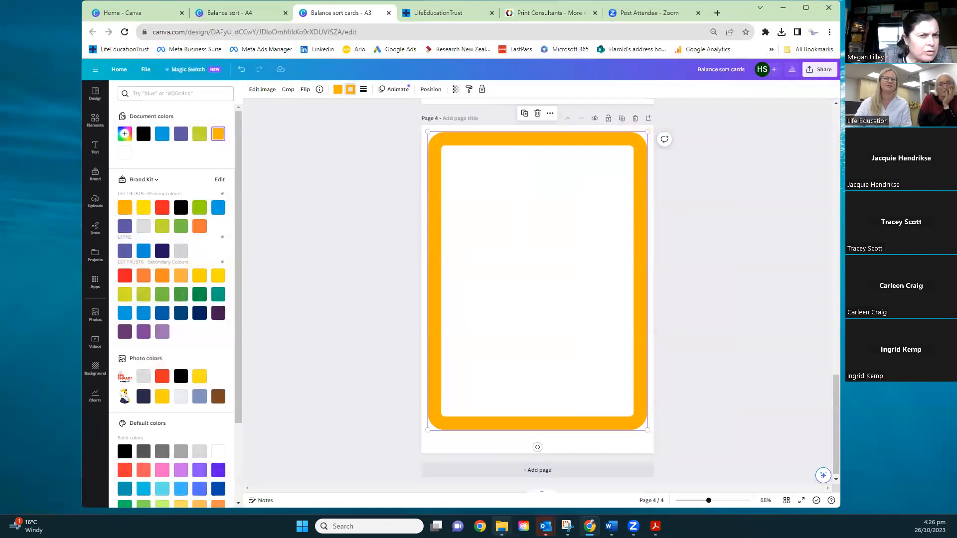
{"action": "mouse_move", "coordinate": [501, 526]}
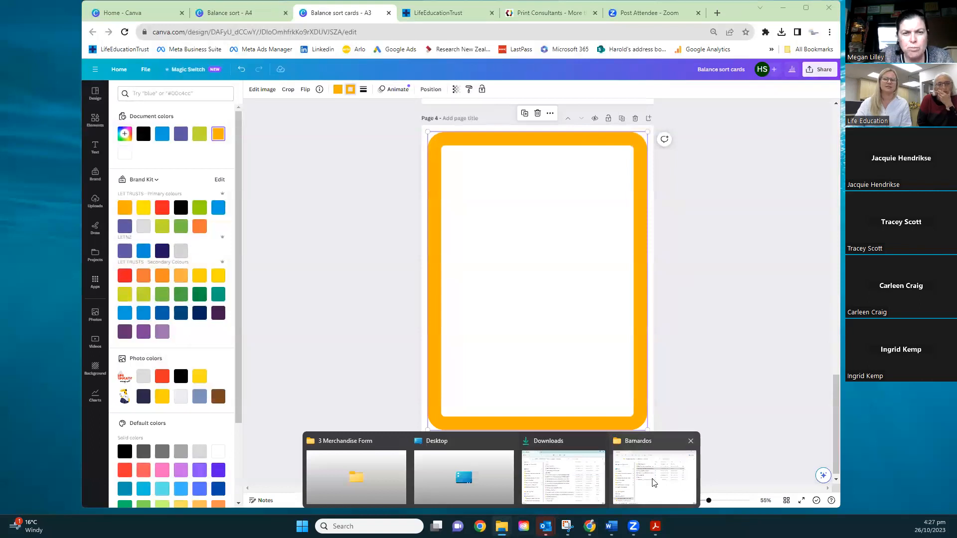
{"action": "left_click", "coordinate": [439, 481]}
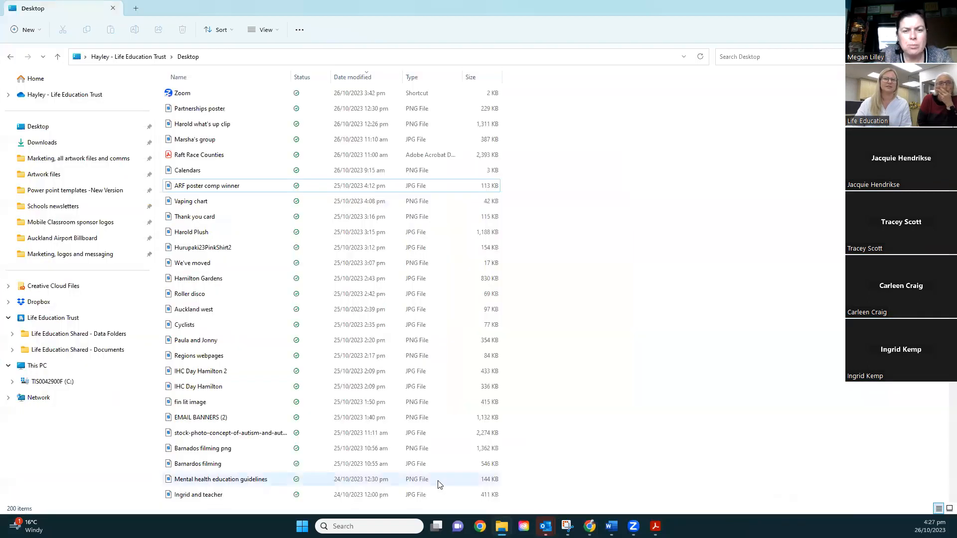
{"action": "left_click", "coordinate": [923, 6]}
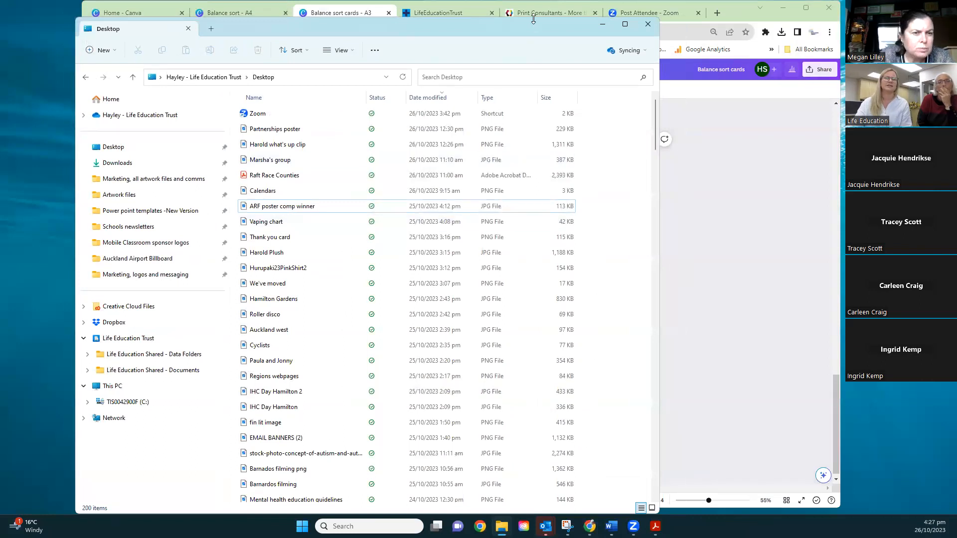
Move the Desktop folder window down to uncover the design and place the image "Harold what's up clip" on page 4
{"action": "left_click_drag", "start_coordinate": [534, 19], "coordinate": [533, 285]}
{"action": "left_click_drag", "start_coordinate": [279, 417], "coordinate": [294, 404]}
{"action": "left_click_drag", "start_coordinate": [284, 408], "coordinate": [496, 186]}
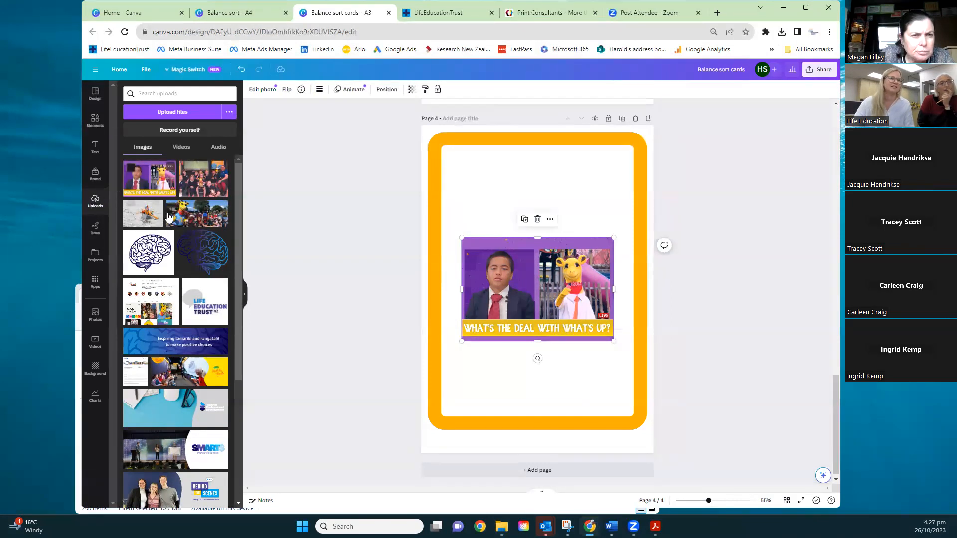
Upload the giraffe mascot group photo whose file name starts with 220532593 from the Desktop folder
{"action": "scroll", "coordinate": [168, 218], "scroll_direction": "down", "scroll_amount": 6}
{"action": "scroll", "coordinate": [168, 217], "scroll_direction": "down", "scroll_amount": 10}
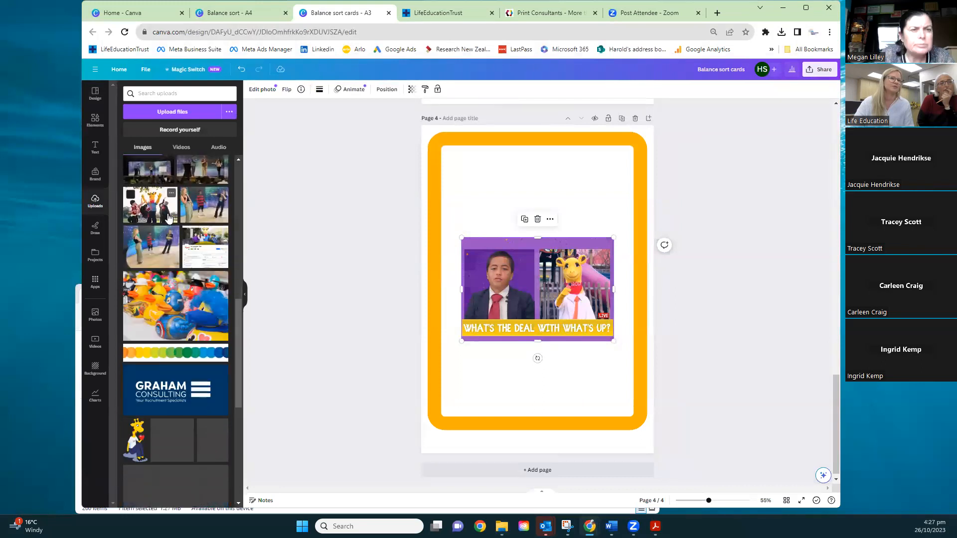
{"action": "scroll", "coordinate": [168, 218], "scroll_direction": "up", "scroll_amount": 6}
{"action": "scroll", "coordinate": [168, 218], "scroll_direction": "up", "scroll_amount": 4}
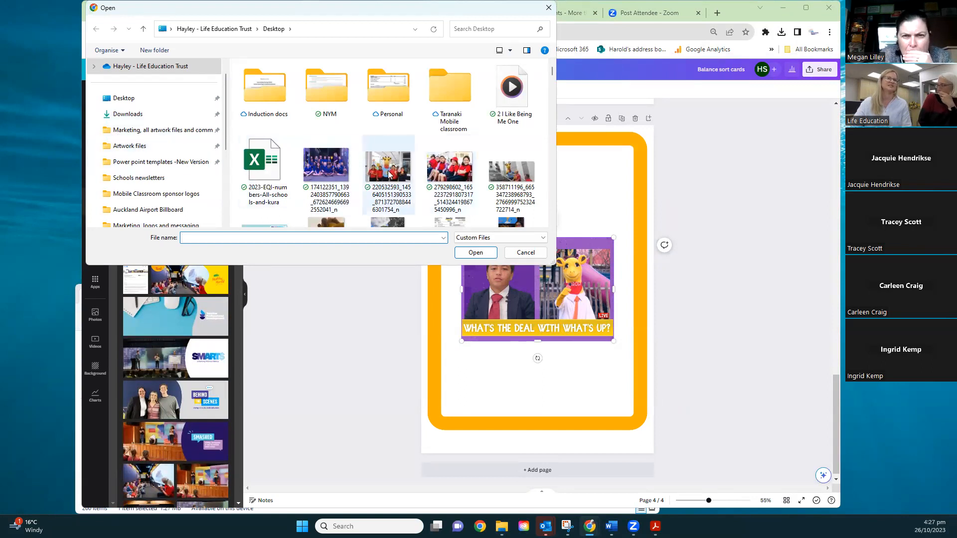
{"action": "left_click", "coordinate": [389, 174]}
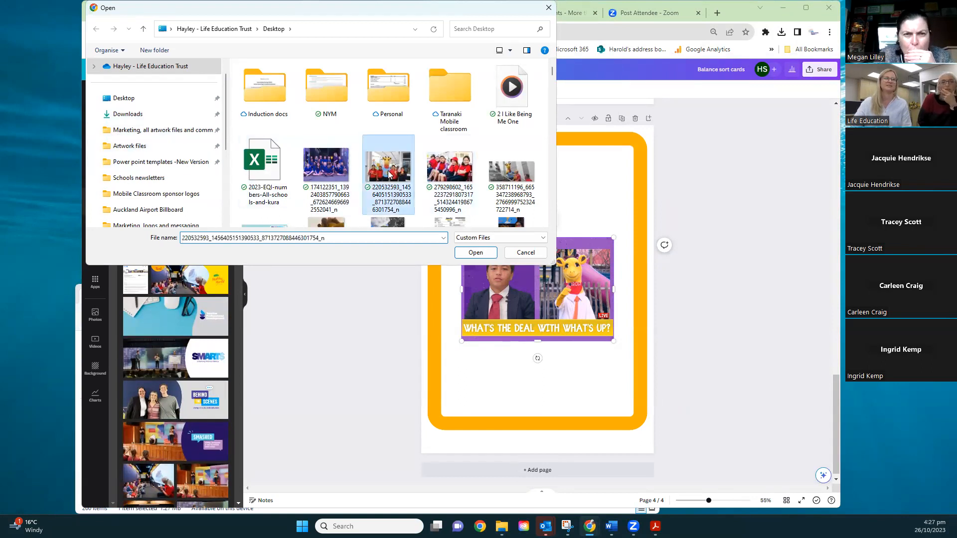
{"action": "left_click", "coordinate": [476, 253]}
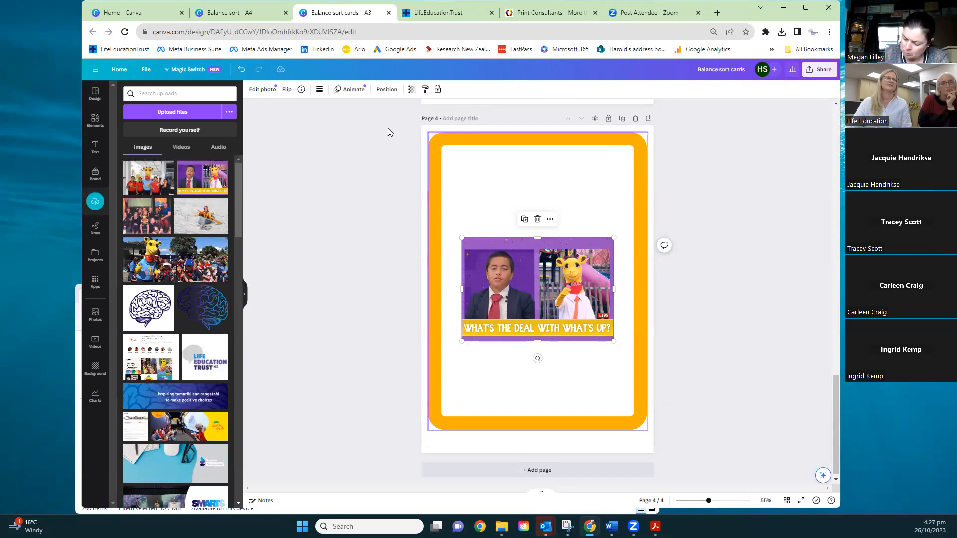
Add the uploaded mascot group photo enlarged in the upper part of the frame, and move the "What's the deal" image below it
{"action": "left_click", "coordinate": [149, 182]}
{"action": "left_click_drag", "start_coordinate": [570, 320], "coordinate": [568, 238]}
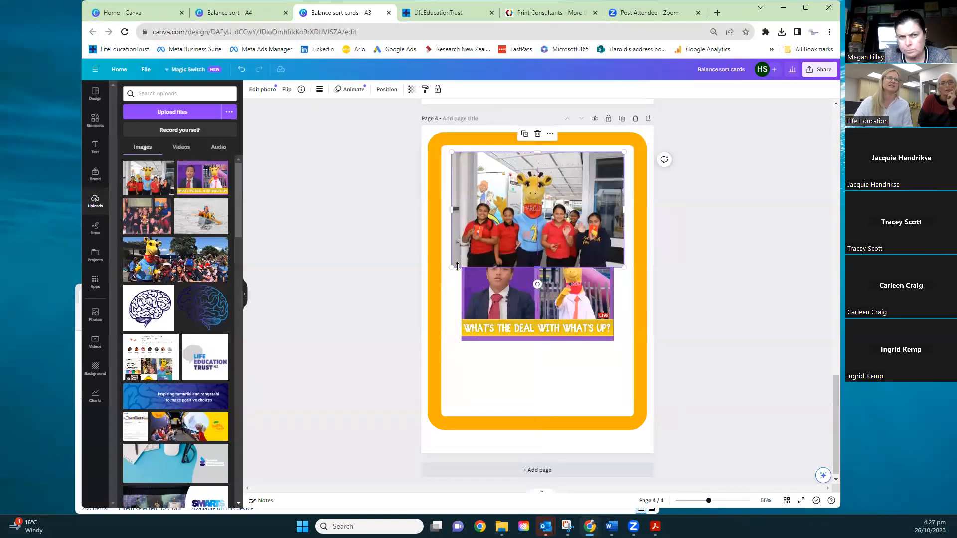
{"action": "left_click_drag", "start_coordinate": [453, 267], "coordinate": [426, 292]}
{"action": "left_click_drag", "start_coordinate": [481, 252], "coordinate": [495, 262]}
{"action": "left_click_drag", "start_coordinate": [546, 321], "coordinate": [552, 424]}
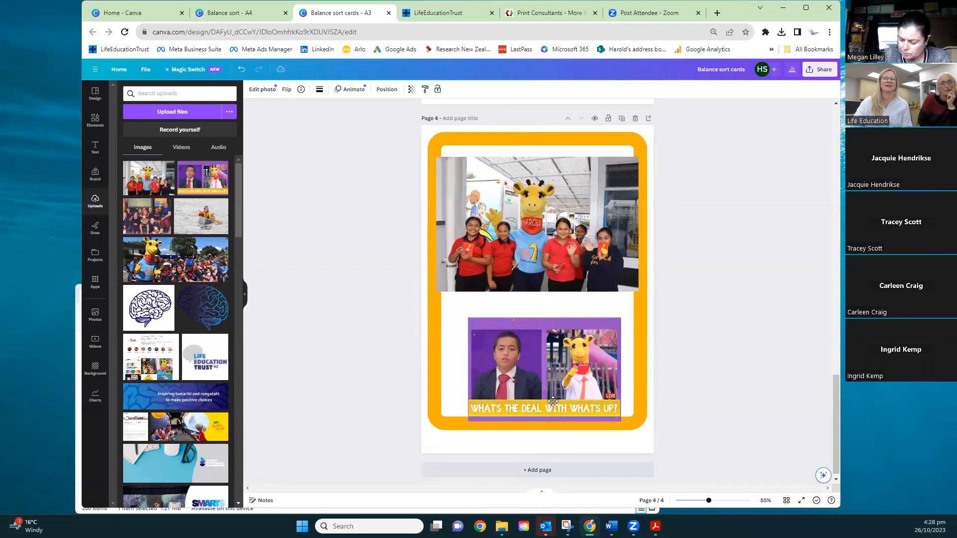
Replace the mascot group photo on page 4 with the uploaded photo of seated schoolchildren, and shrink and centre it within the frame
{"action": "left_click", "coordinate": [559, 269]}
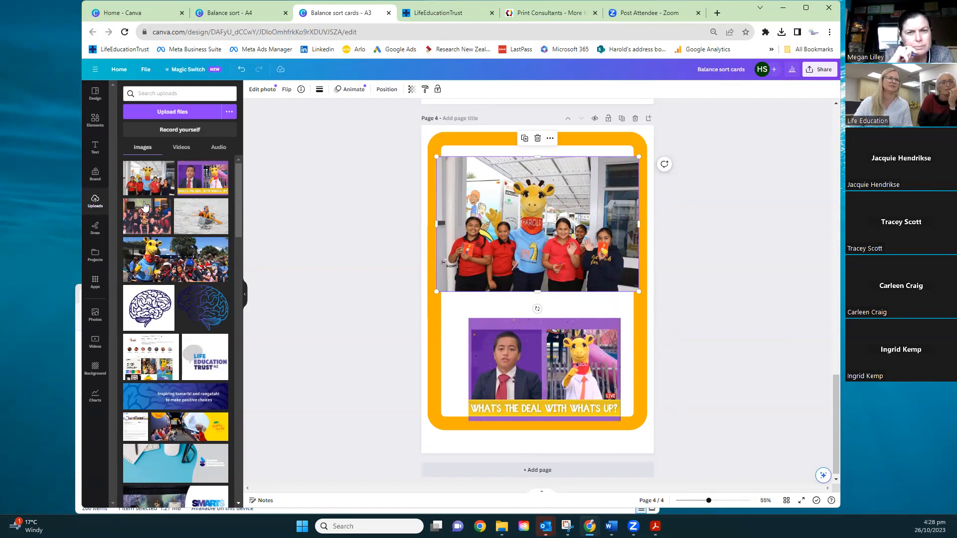
{"action": "left_click_drag", "start_coordinate": [144, 225], "coordinate": [529, 216]}
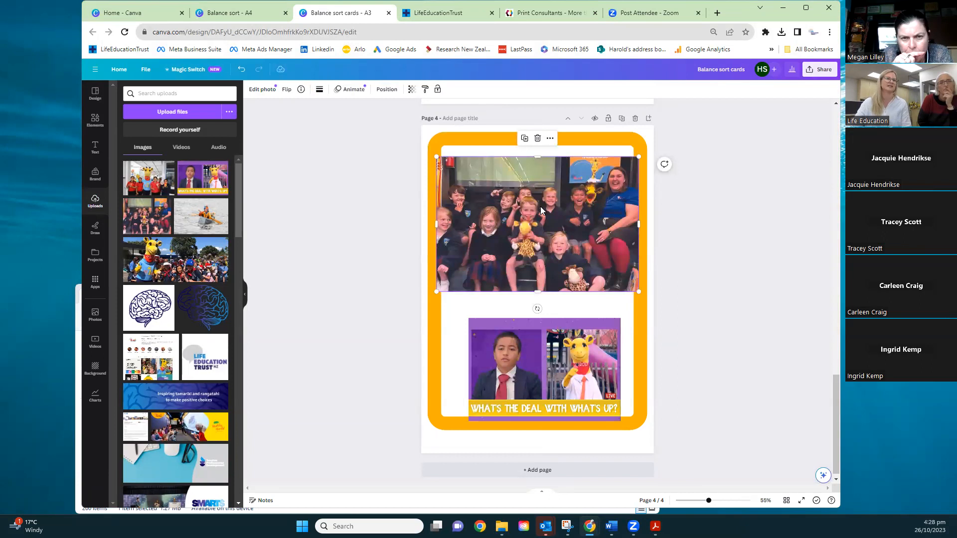
{"action": "left_click_drag", "start_coordinate": [437, 293], "coordinate": [454, 282]}
{"action": "left_click_drag", "start_coordinate": [527, 256], "coordinate": [522, 264]}
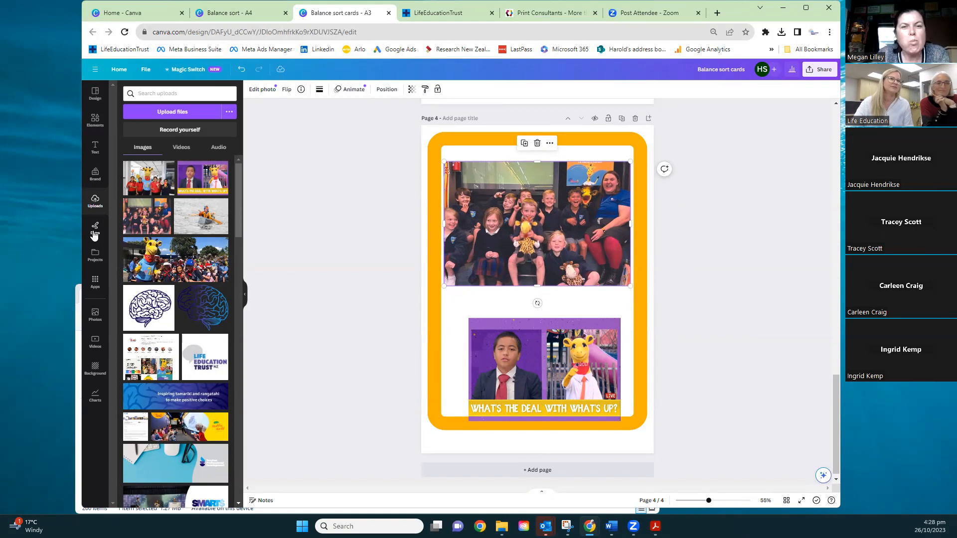
Try the blue brand colour, the lime green brand colour and the desert landscape photo as the background of page 4
{"action": "left_click", "coordinate": [92, 368]}
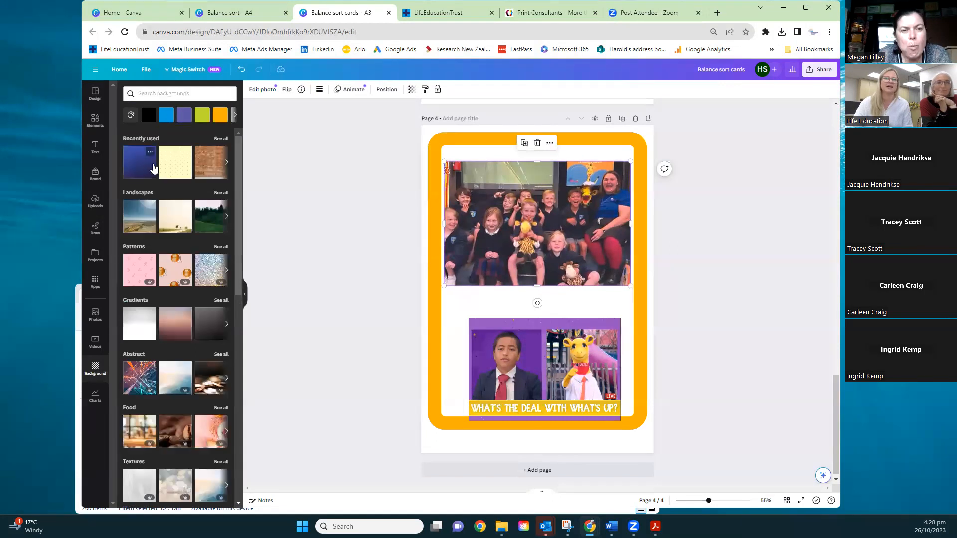
{"action": "left_click", "coordinate": [424, 133]}
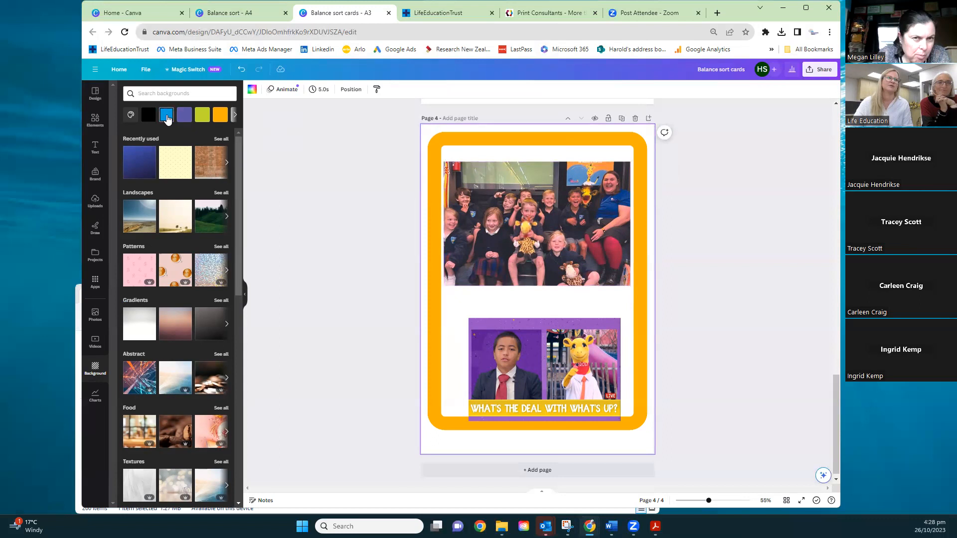
{"action": "left_click", "coordinate": [166, 115]}
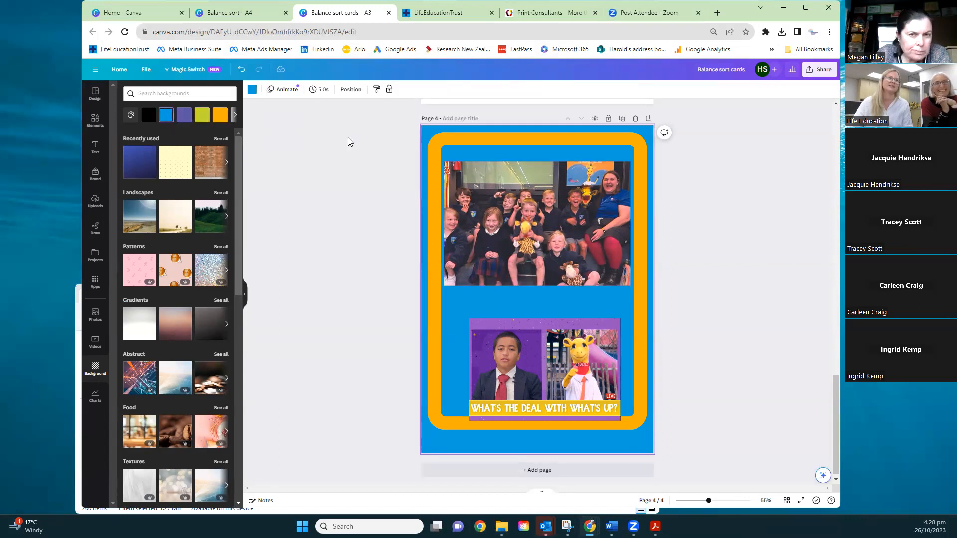
{"action": "left_click", "coordinate": [207, 116]}
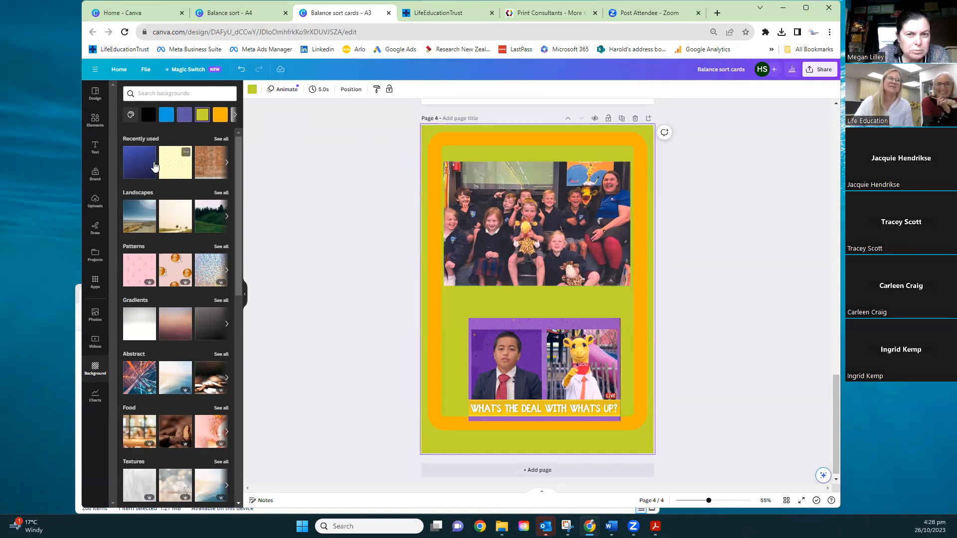
{"action": "scroll", "coordinate": [170, 222], "scroll_direction": "down", "scroll_amount": 1}
{"action": "scroll", "coordinate": [159, 220], "scroll_direction": "up", "scroll_amount": 1}
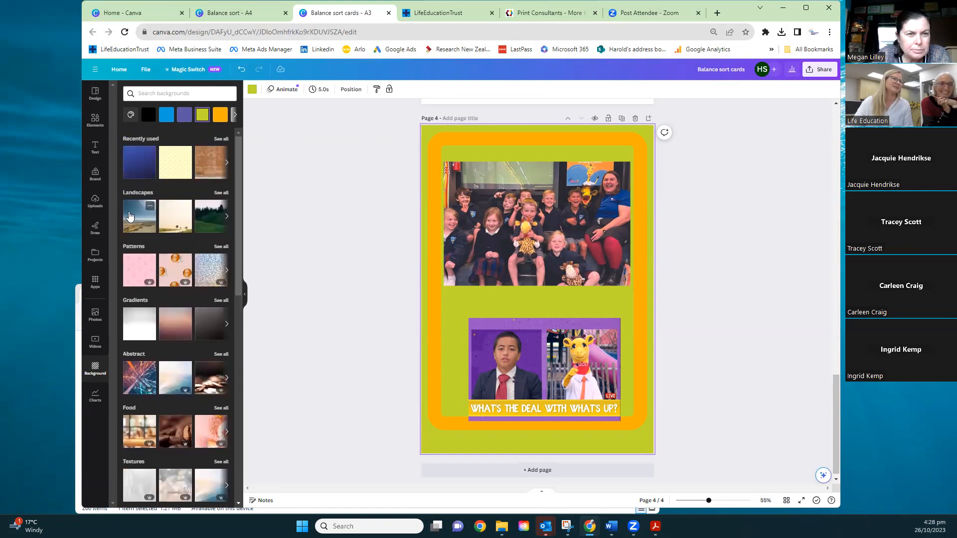
{"action": "left_click", "coordinate": [129, 216]}
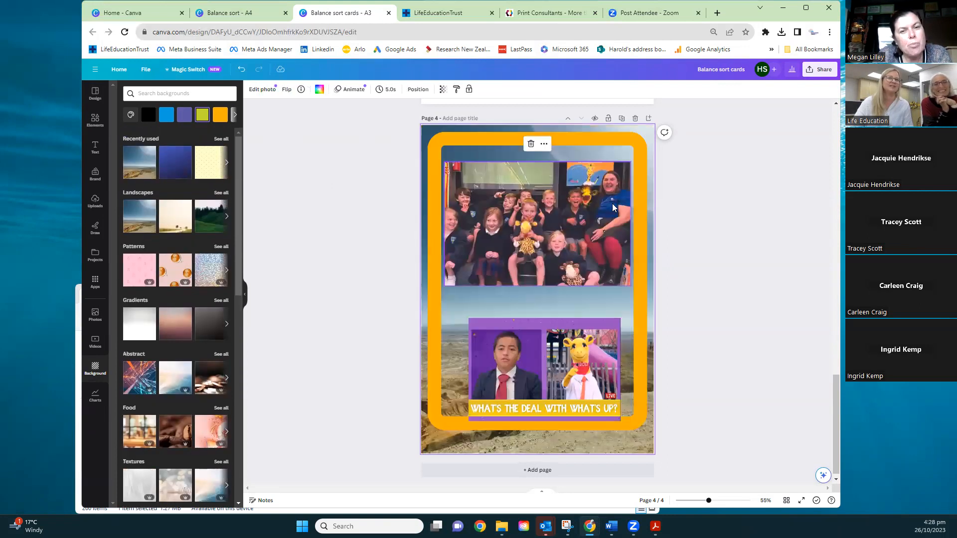
Delete the seated schoolchildren photo, the orange frame and the "What's the deal with what's up?" image from page 4
{"action": "left_click", "coordinate": [609, 209]}
{"action": "key", "text": "Delete"}
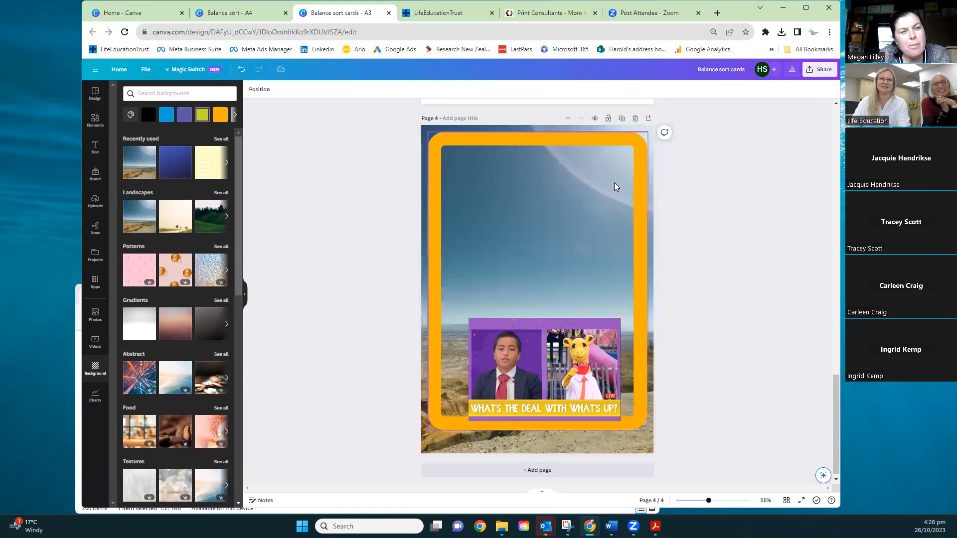
{"action": "left_click", "coordinate": [646, 172]}
{"action": "key", "text": "Delete"}
{"action": "left_click", "coordinate": [550, 364]}
{"action": "key", "text": "Delete"}
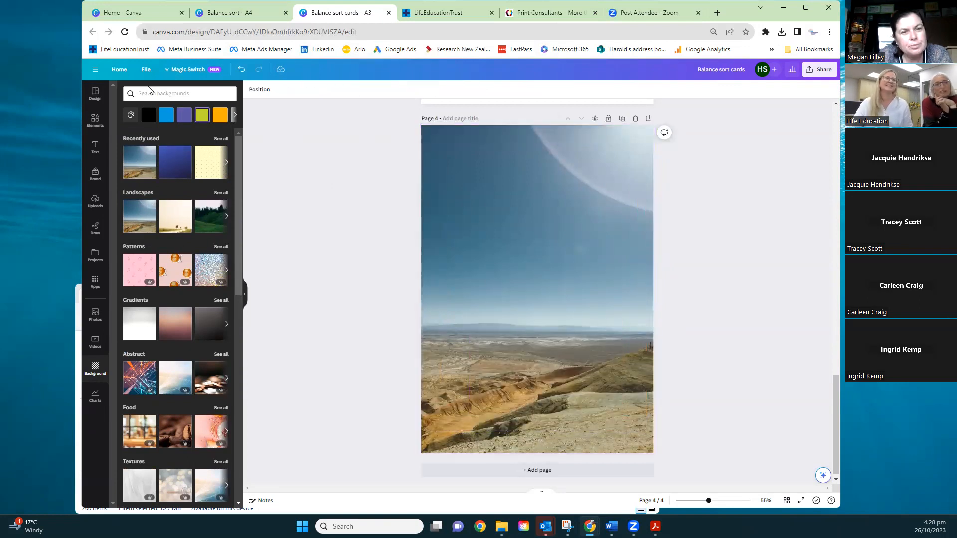
Search the backgrounds for "brain cell" and apply the red blood cell image as the background of page 4
{"action": "left_click", "coordinate": [162, 94]}
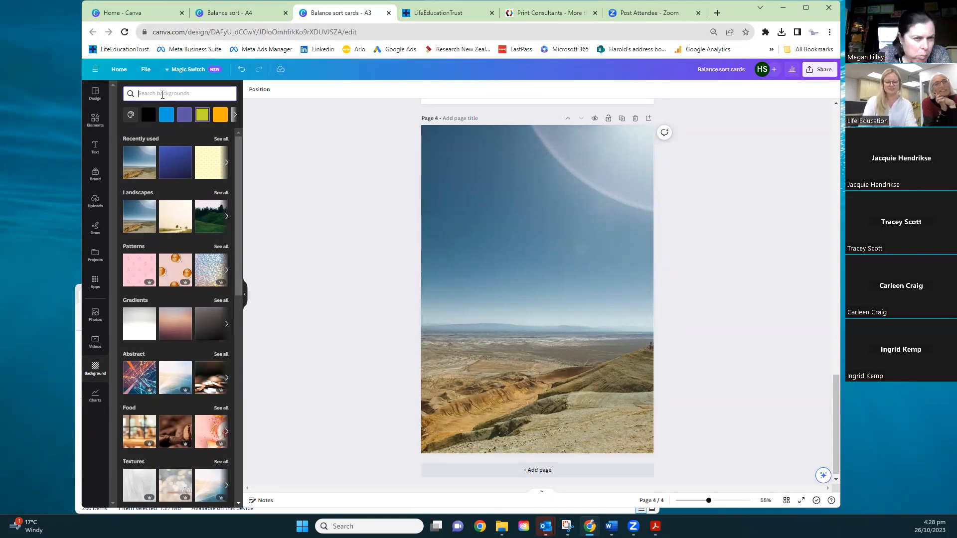
{"action": "type", "text": "brain cell"}
{"action": "key", "text": "Return"}
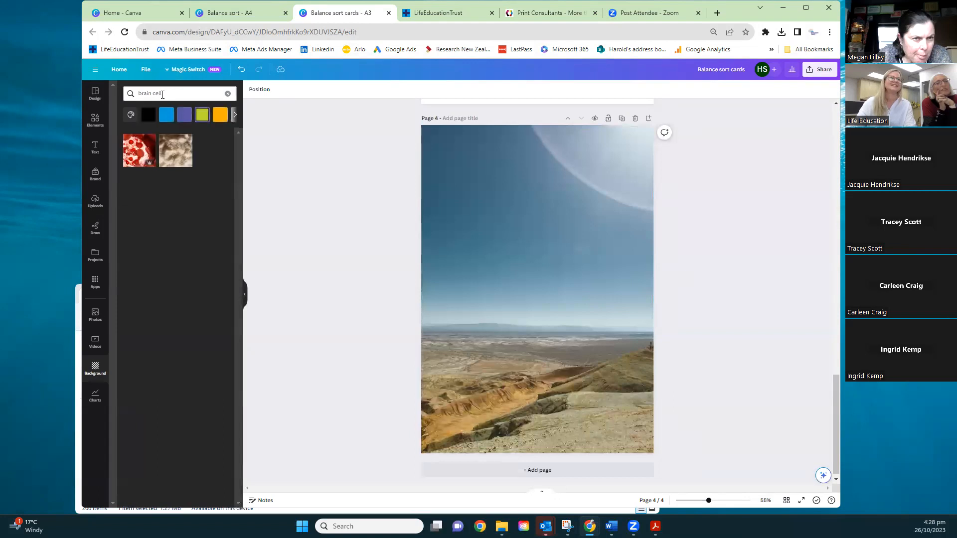
{"action": "left_click", "coordinate": [142, 158]}
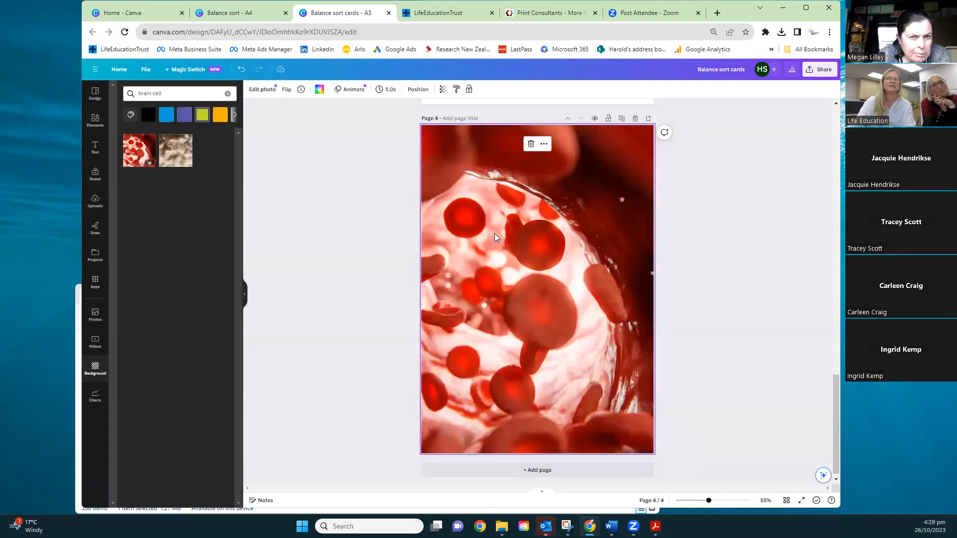
{"action": "left_click", "coordinate": [340, 243]}
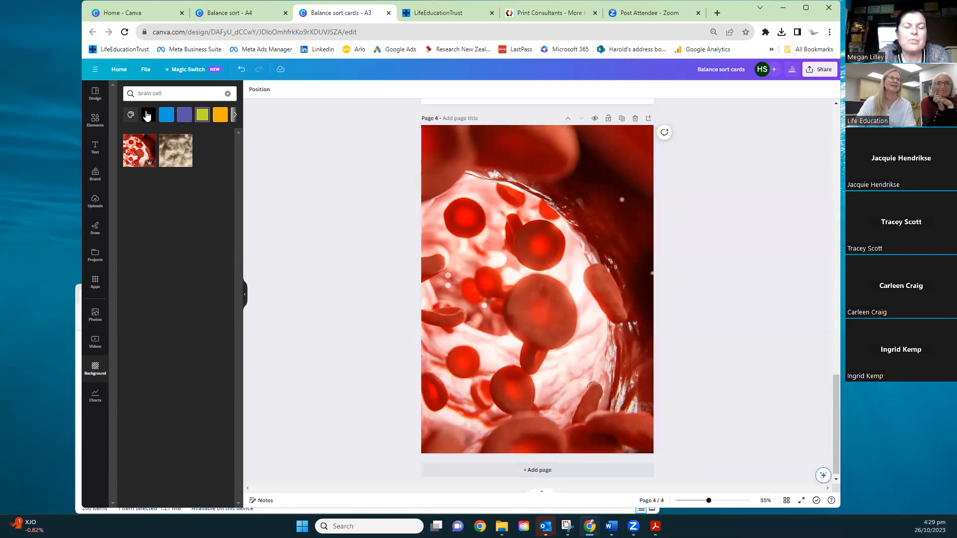
Search the photos among the design elements for "brain cell"
{"action": "left_click", "coordinate": [95, 122]}
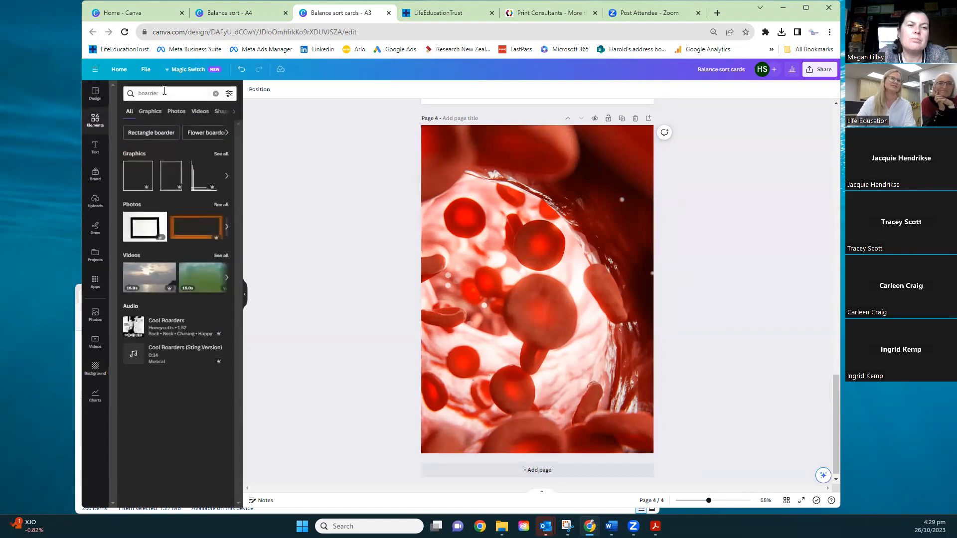
{"action": "left_click", "coordinate": [174, 110]}
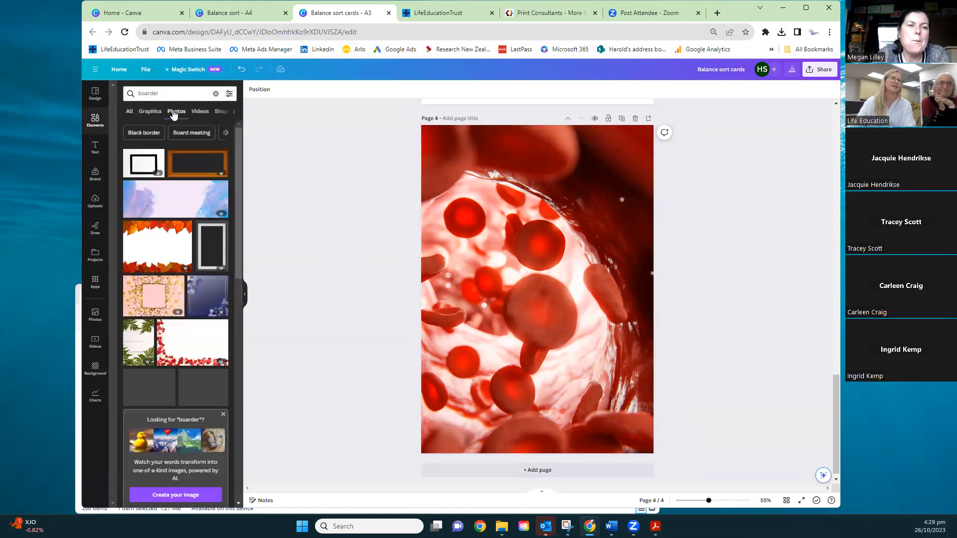
{"action": "left_click_drag", "start_coordinate": [168, 93], "coordinate": [139, 89]}
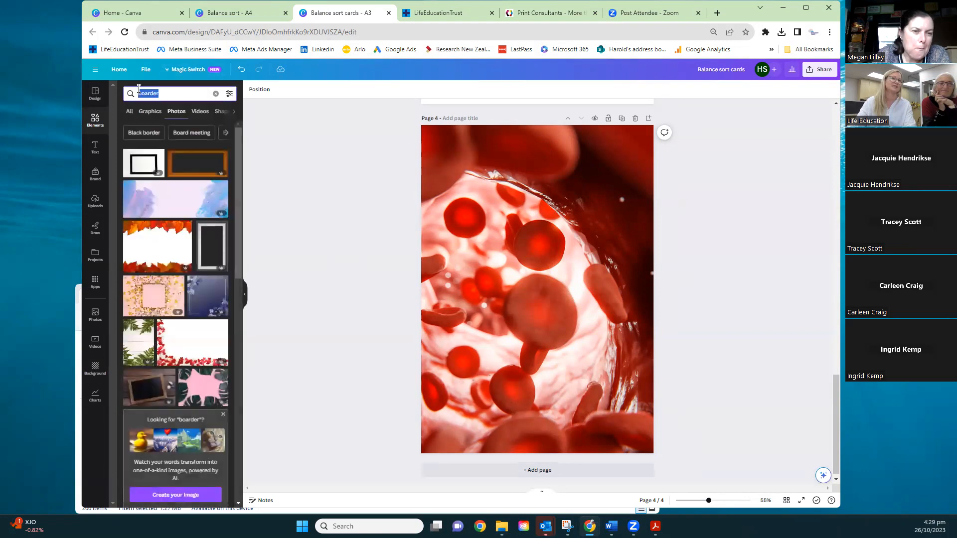
{"action": "type", "text": "brain cell"}
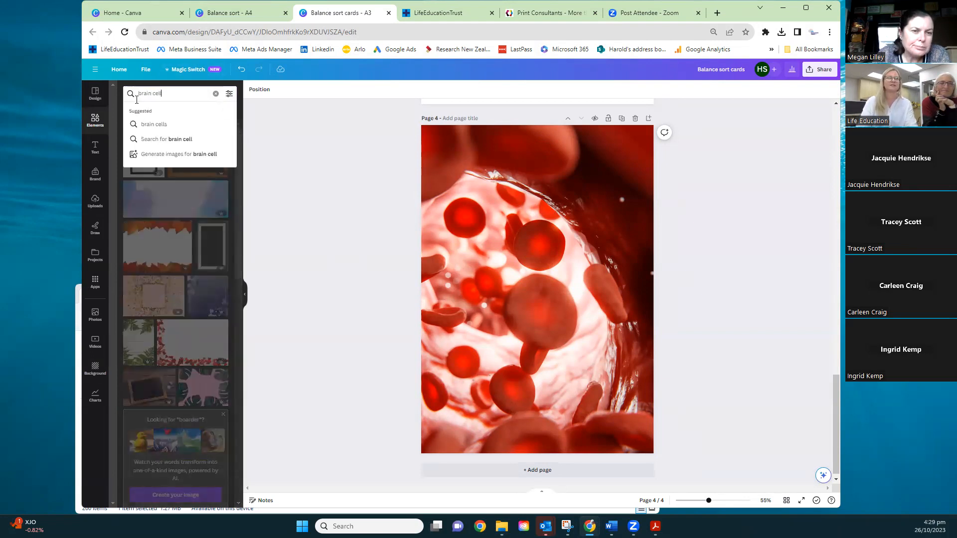
{"action": "key", "text": "Return"}
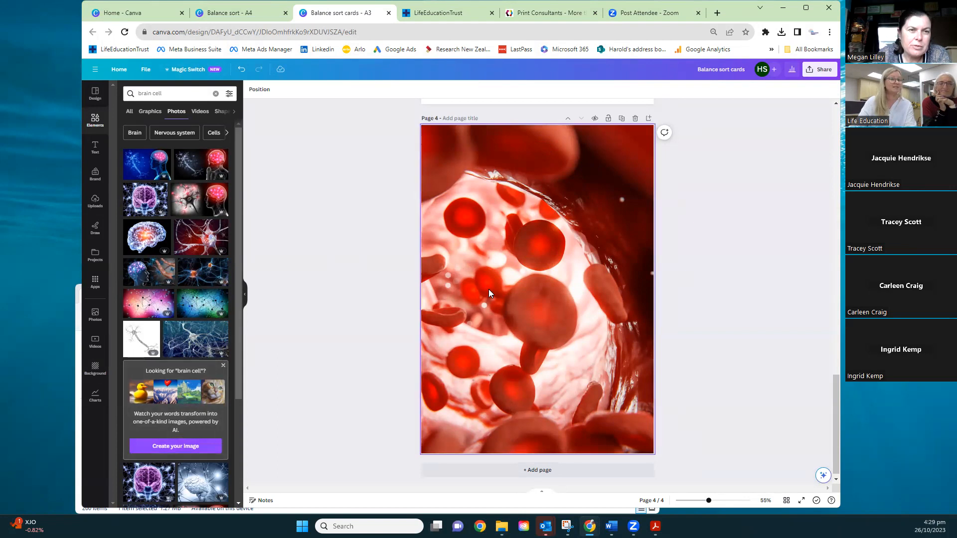
Add the purple brain photo to page 4, enlarge and centre it to cover the whole page, and lock it
{"action": "left_click_drag", "start_coordinate": [145, 481], "coordinate": [490, 269]}
{"action": "left_click_drag", "start_coordinate": [565, 297], "coordinate": [512, 171]}
{"action": "left_click_drag", "start_coordinate": [607, 264], "coordinate": [862, 452]}
{"action": "left_click_drag", "start_coordinate": [542, 310], "coordinate": [460, 313]}
{"action": "right_click", "coordinate": [505, 241]}
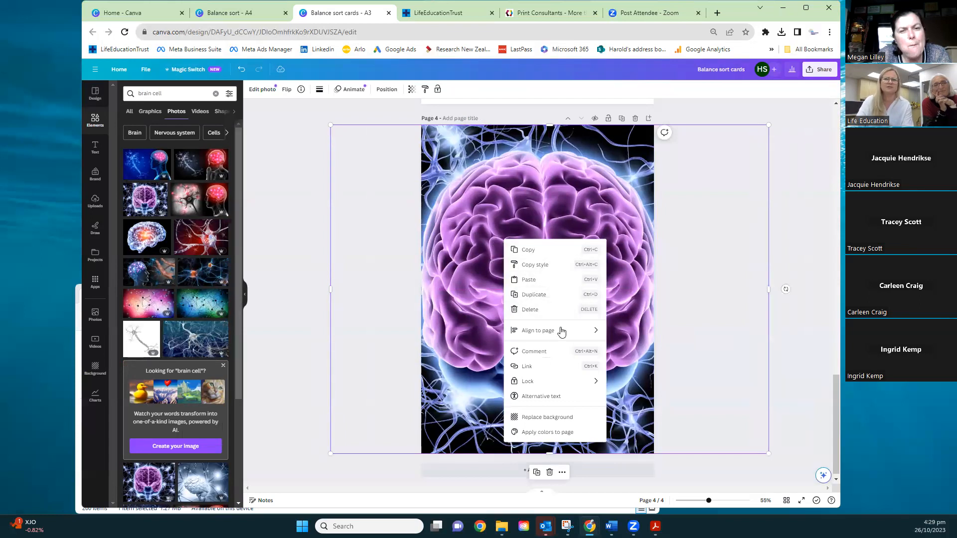
{"action": "mouse_move", "coordinate": [538, 386]}
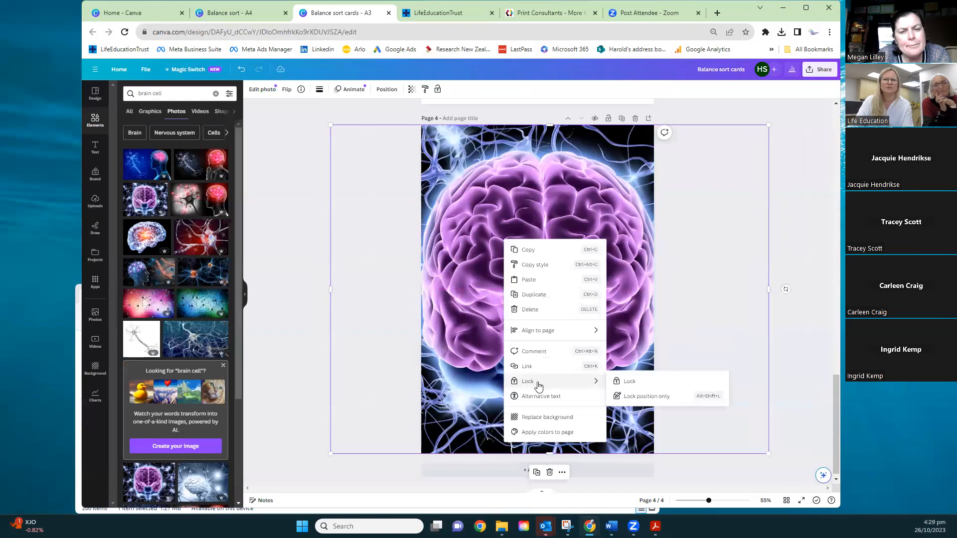
{"action": "left_click", "coordinate": [631, 383]}
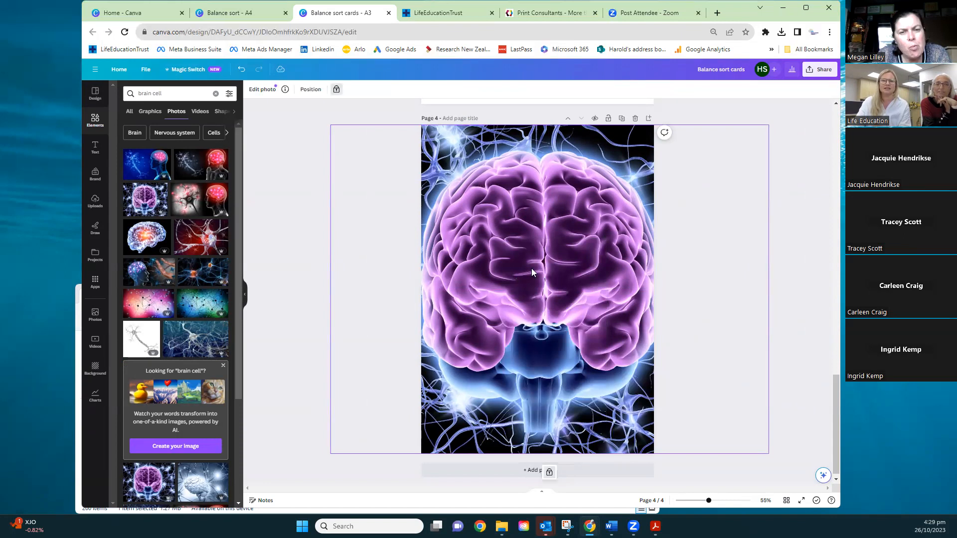
Add the neuron photo with the glowing red brain in a head, and position it over the upper part of page 4
{"action": "left_click_drag", "start_coordinate": [207, 204], "coordinate": [521, 243]}
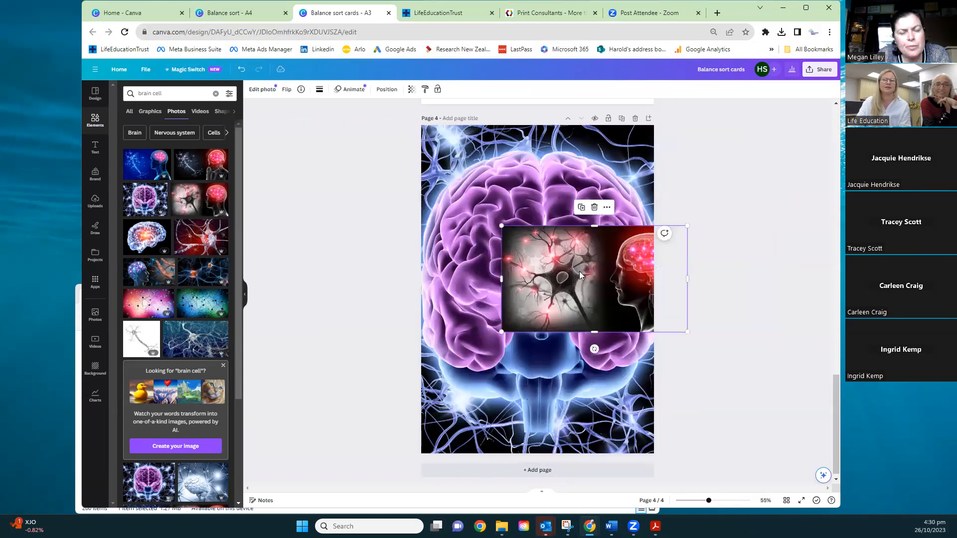
{"action": "left_click_drag", "start_coordinate": [616, 271], "coordinate": [535, 262]}
{"action": "right_click", "coordinate": [535, 262]}
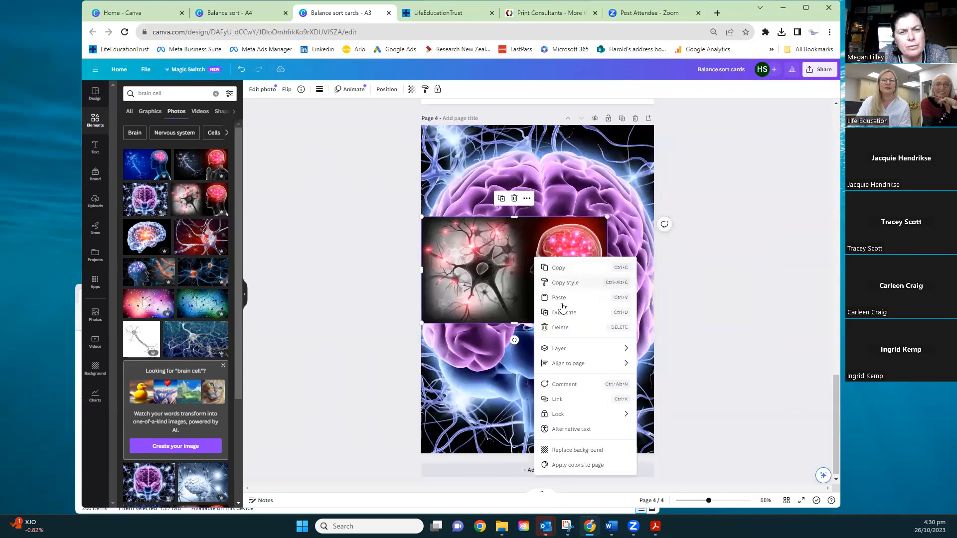
{"action": "mouse_move", "coordinate": [586, 354]}
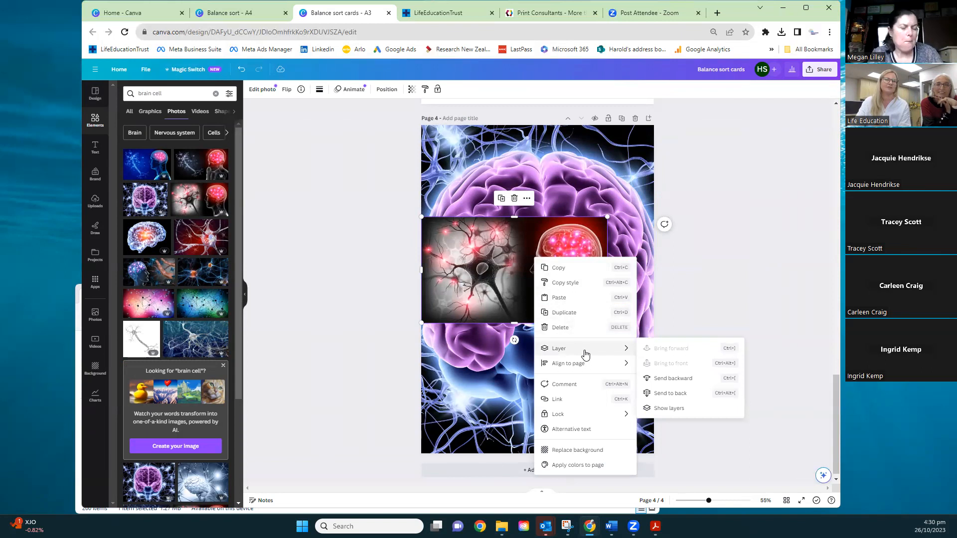
{"action": "left_click", "coordinate": [384, 285]}
{"action": "left_click_drag", "start_coordinate": [458, 274], "coordinate": [477, 214]}
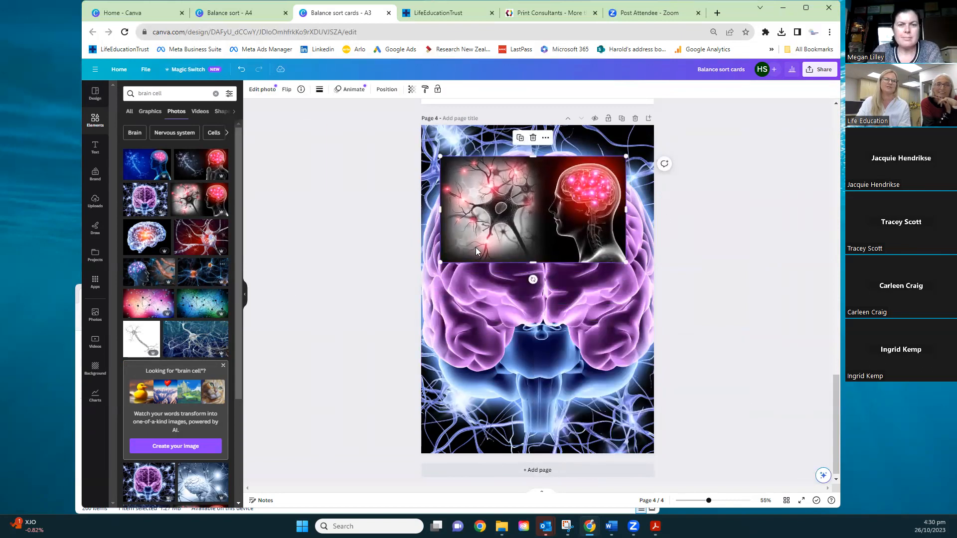
Add the blue synapse graphic from the "brain cell" graphics to page 4, and shrink it in the lower part of the page
{"action": "left_click", "coordinate": [151, 111]}
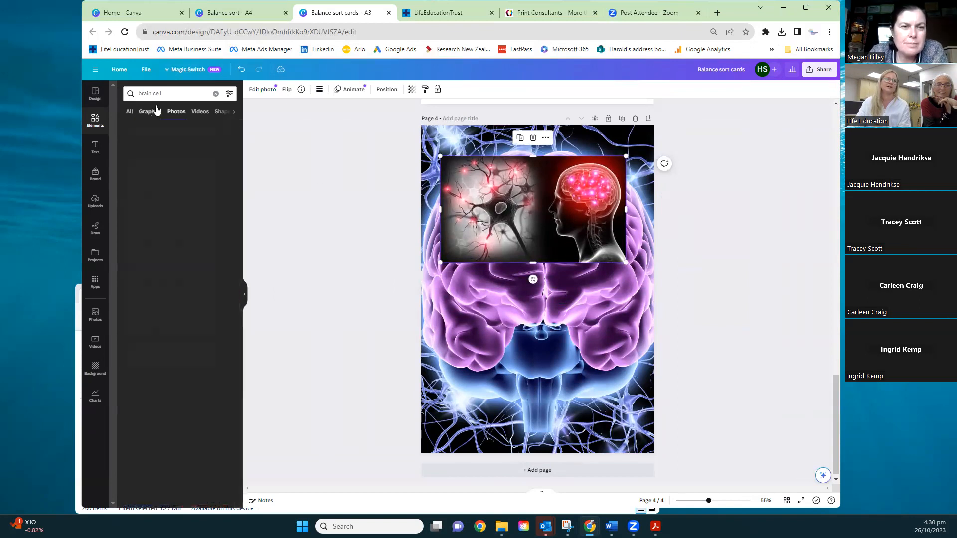
{"action": "left_click", "coordinate": [167, 91]}
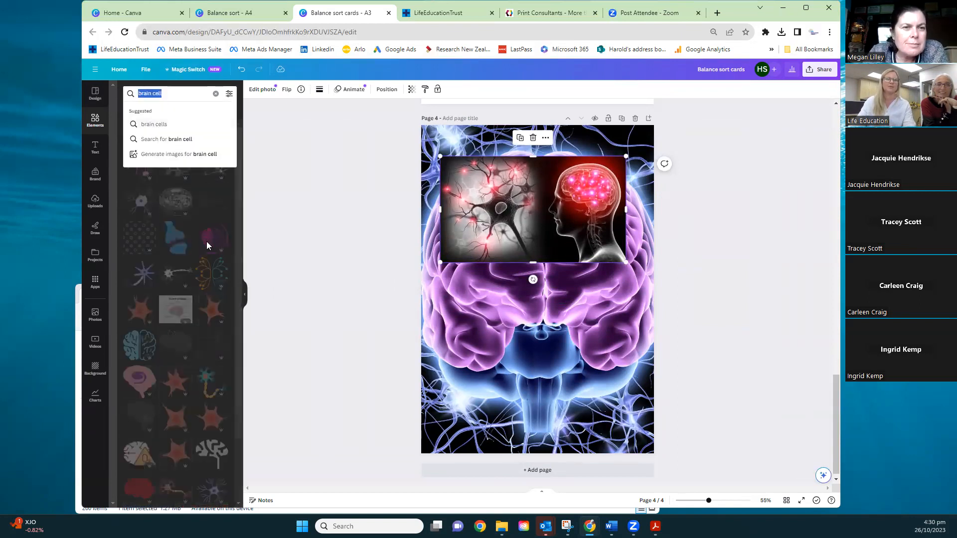
{"action": "left_click", "coordinate": [178, 237]}
{"action": "left_click", "coordinate": [178, 237]}
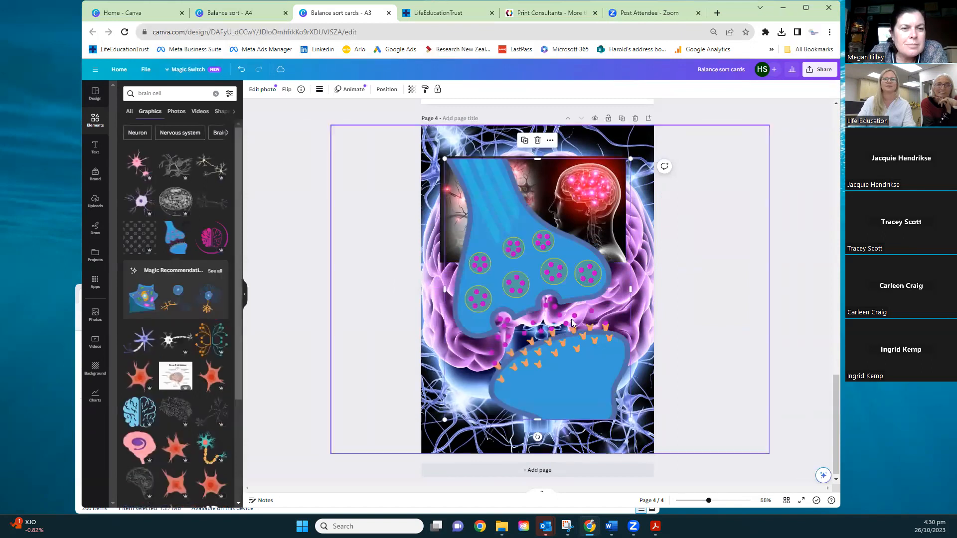
{"action": "left_click_drag", "start_coordinate": [557, 302], "coordinate": [572, 318]}
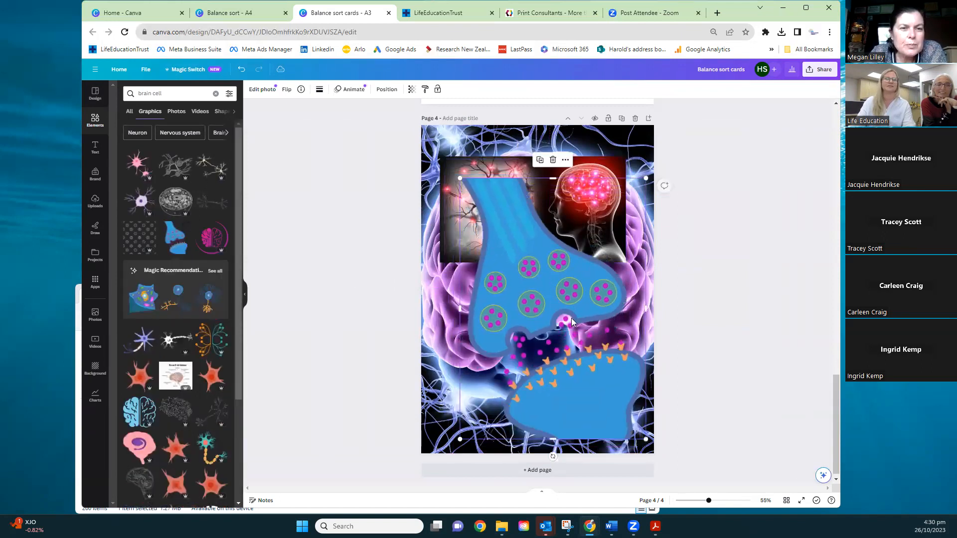
{"action": "left_click_drag", "start_coordinate": [460, 178], "coordinate": [488, 223]}
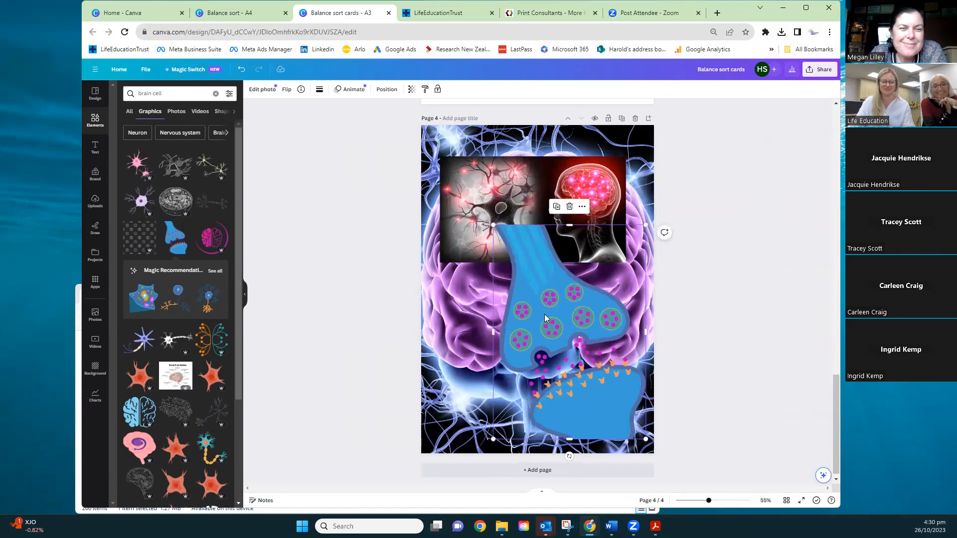
Paste the blue synapse graphic on page 3, shrink it to banner height and place it at the left end of the Exercise banner
{"action": "scroll", "coordinate": [536, 279], "scroll_direction": "up", "scroll_amount": 7}
{"action": "key", "text": "ctrl+v"}
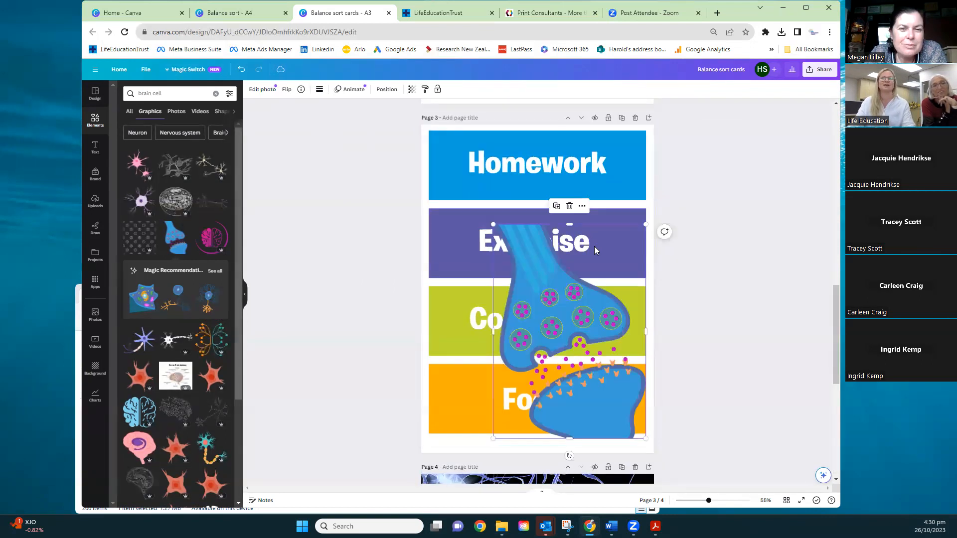
{"action": "left_click_drag", "start_coordinate": [594, 246], "coordinate": [555, 184]}
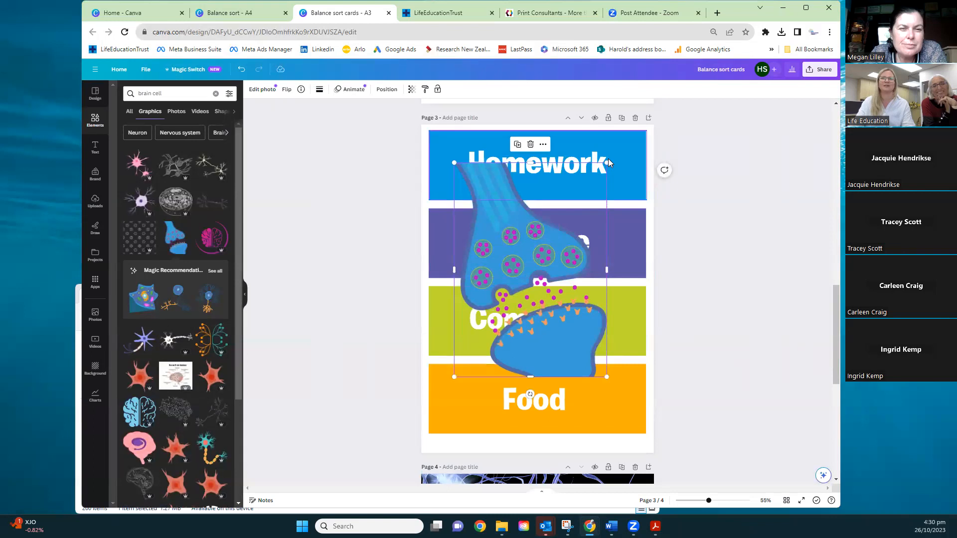
{"action": "left_click_drag", "start_coordinate": [607, 162], "coordinate": [512, 297]}
{"action": "left_click_drag", "start_coordinate": [479, 324], "coordinate": [460, 237]}
{"action": "left_click_drag", "start_coordinate": [492, 290], "coordinate": [485, 277]}
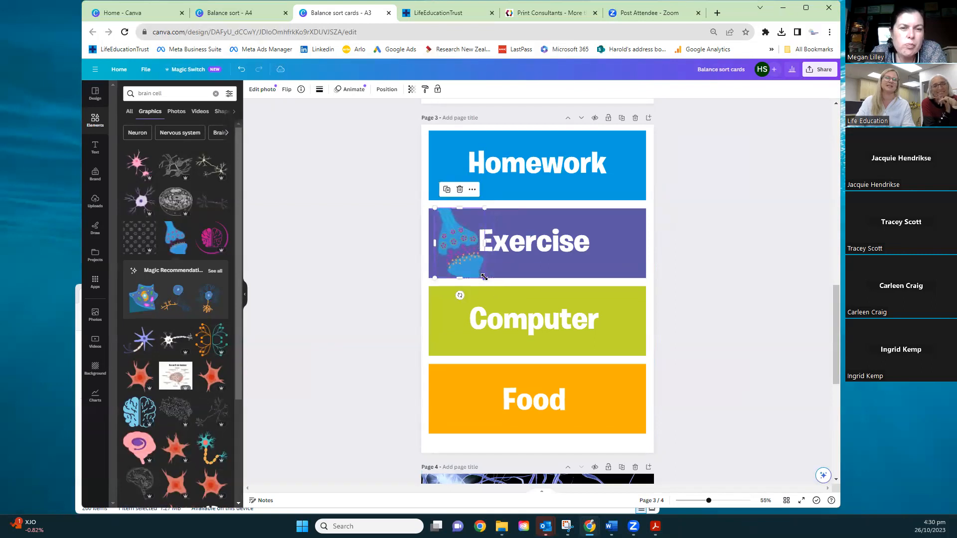
Send the synapse graphic one layer backward and then to the back, behind the Exercise banner
{"action": "right_click", "coordinate": [459, 237]}
{"action": "mouse_move", "coordinate": [506, 333]}
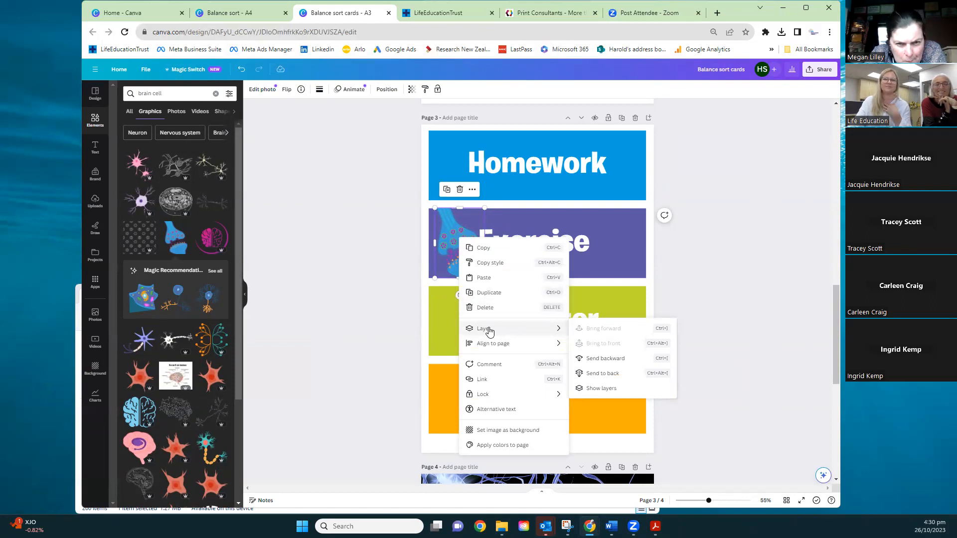
{"action": "left_click", "coordinate": [594, 360]}
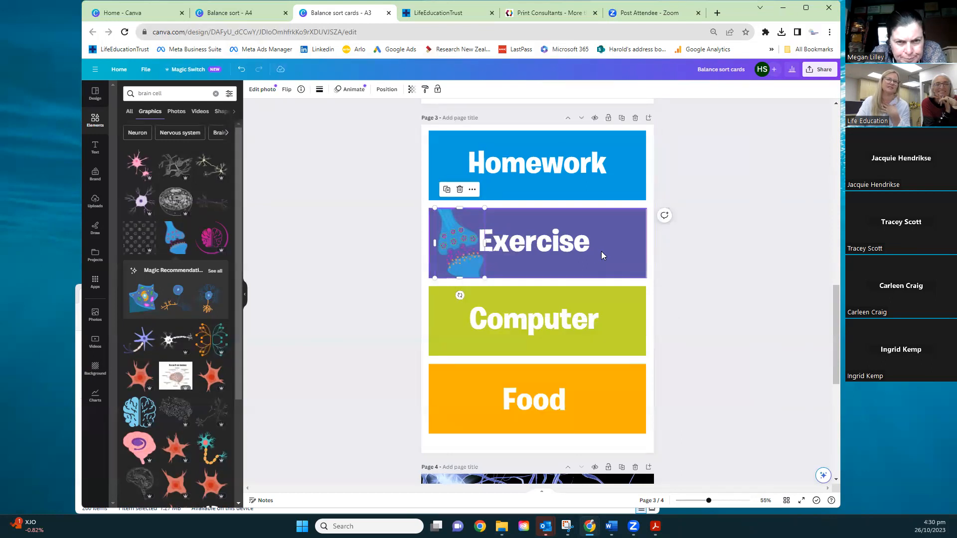
{"action": "right_click", "coordinate": [454, 234]}
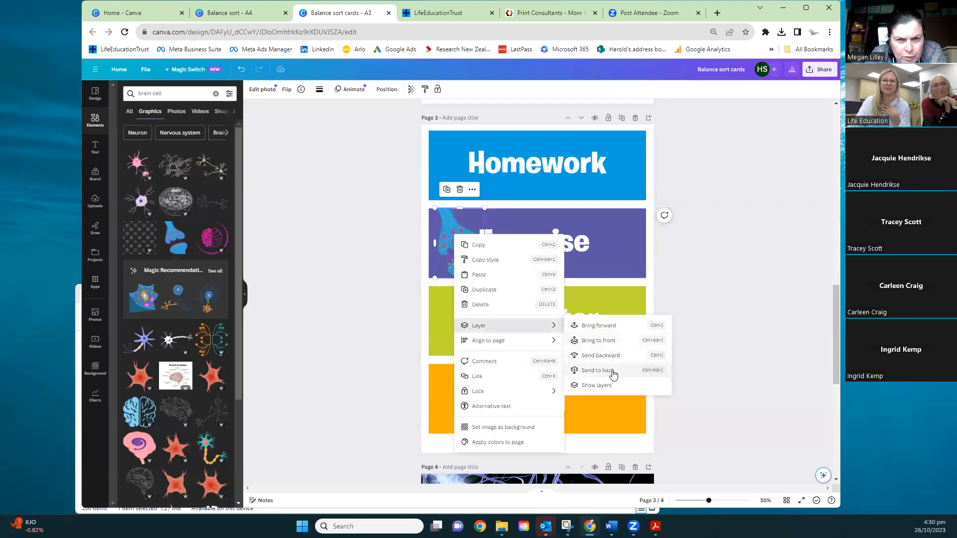
{"action": "left_click", "coordinate": [598, 371]}
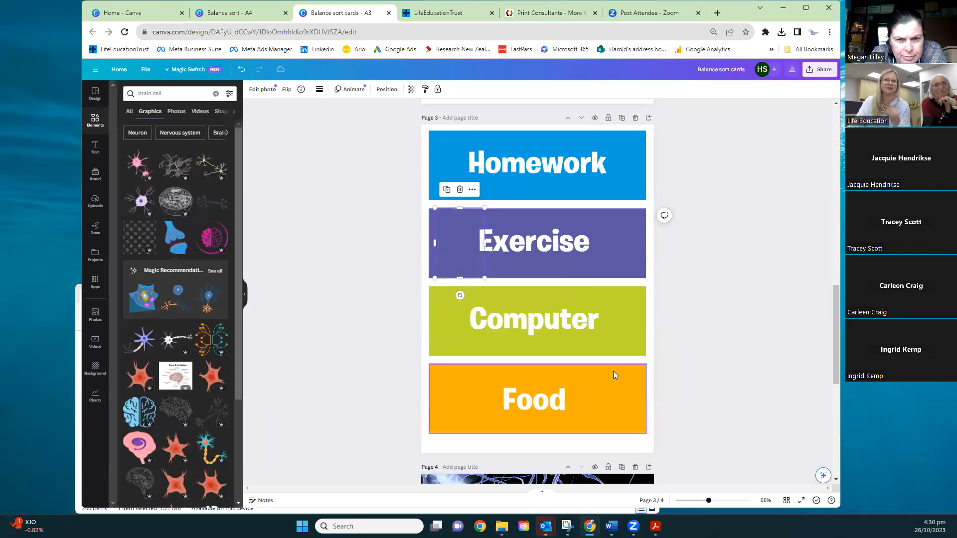
Select the purple Exercise banner on page 3 and open its editing options
{"action": "left_click", "coordinate": [608, 233]}
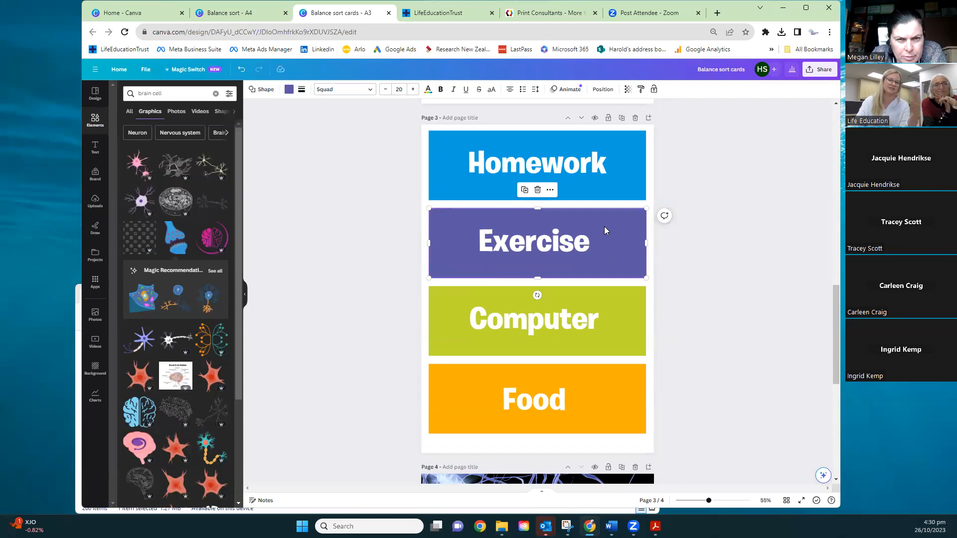
{"action": "right_click", "coordinate": [614, 233]}
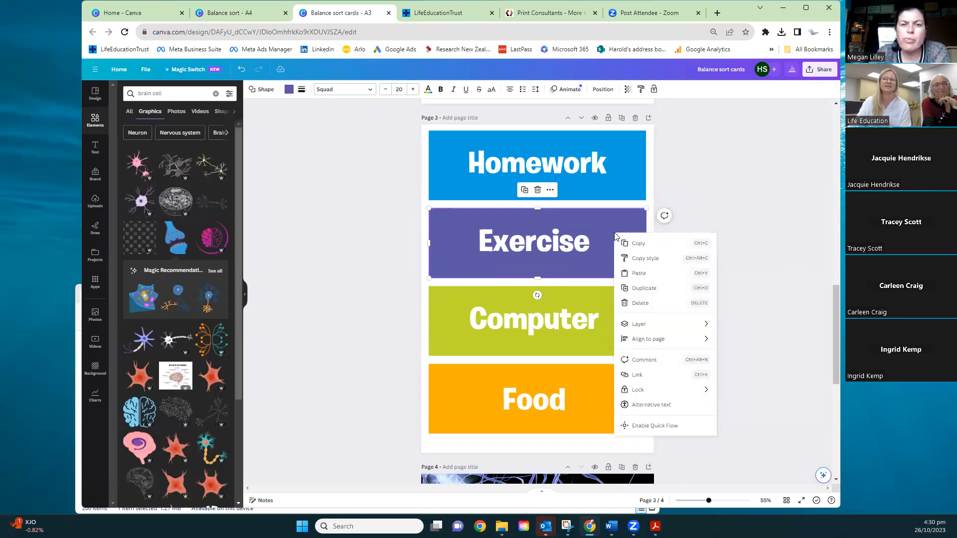
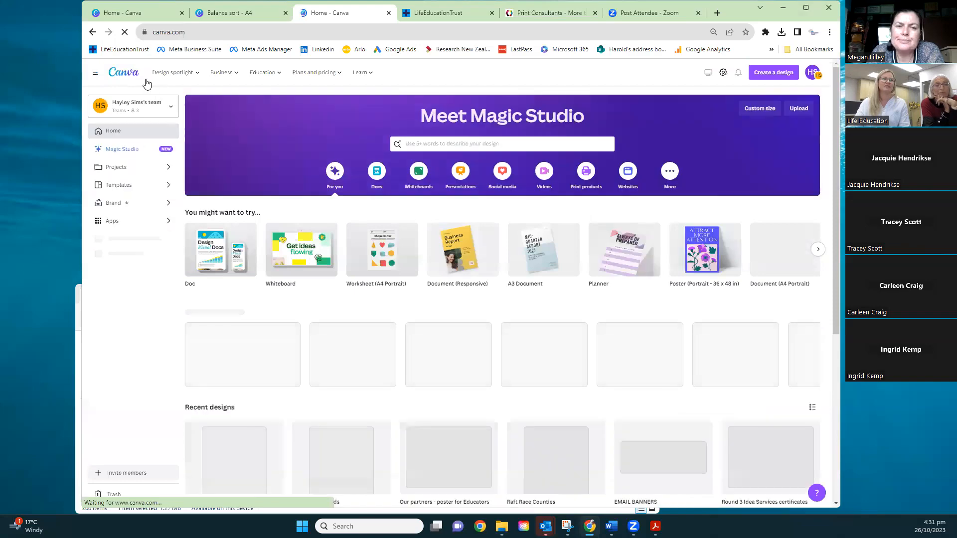
Look through the recent designs on the home page, view the Projects overview and return to the home page
{"action": "scroll", "coordinate": [582, 339], "scroll_direction": "down", "scroll_amount": 3}
{"action": "scroll", "coordinate": [582, 339], "scroll_direction": "down", "scroll_amount": 4}
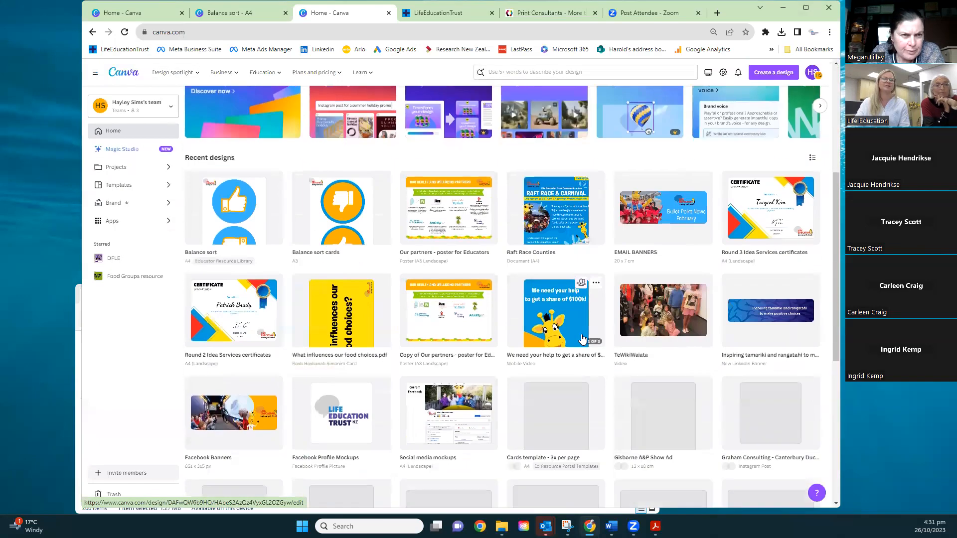
{"action": "scroll", "coordinate": [439, 363], "scroll_direction": "down", "scroll_amount": 2}
{"action": "scroll", "coordinate": [439, 363], "scroll_direction": "down", "scroll_amount": 8}
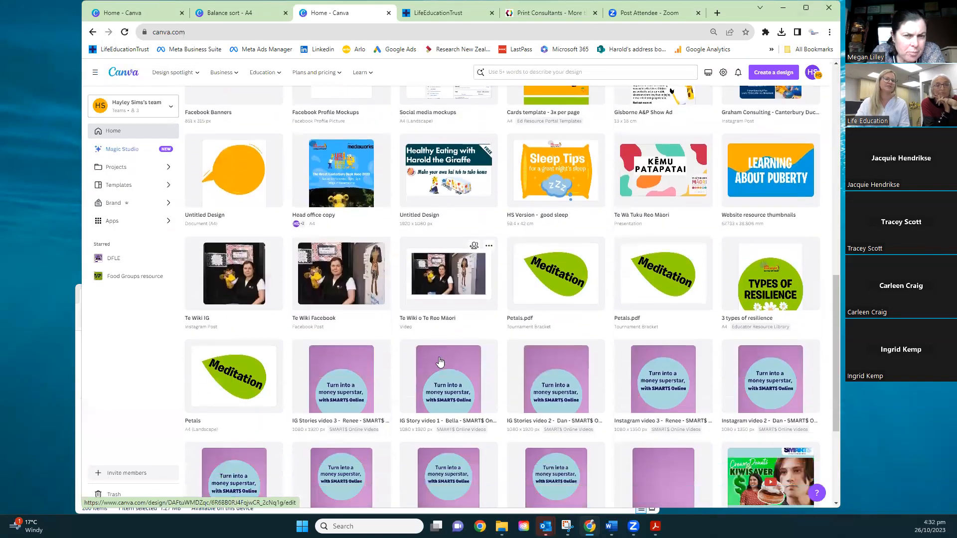
{"action": "scroll", "coordinate": [439, 360], "scroll_direction": "up", "scroll_amount": 16}
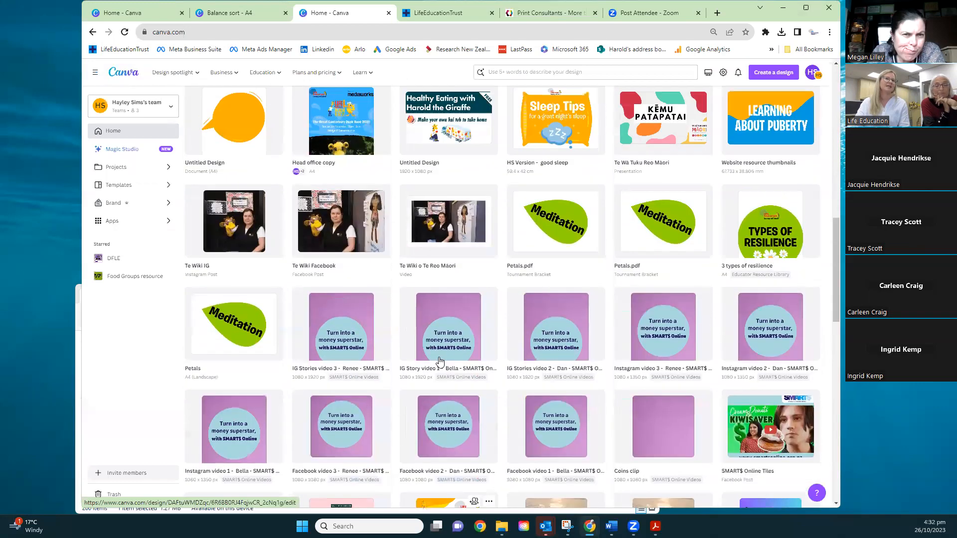
{"action": "scroll", "coordinate": [429, 366], "scroll_direction": "up", "scroll_amount": 2}
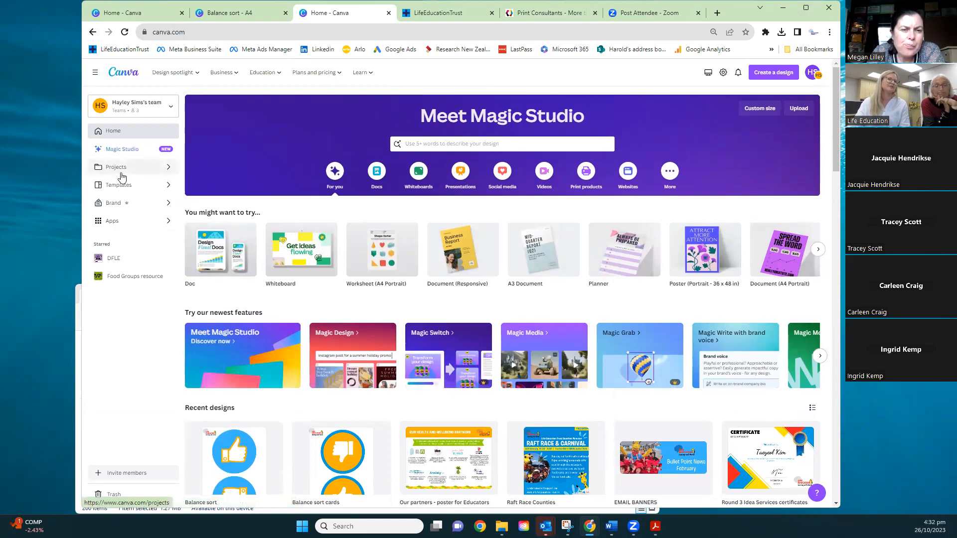
{"action": "left_click", "coordinate": [171, 170]}
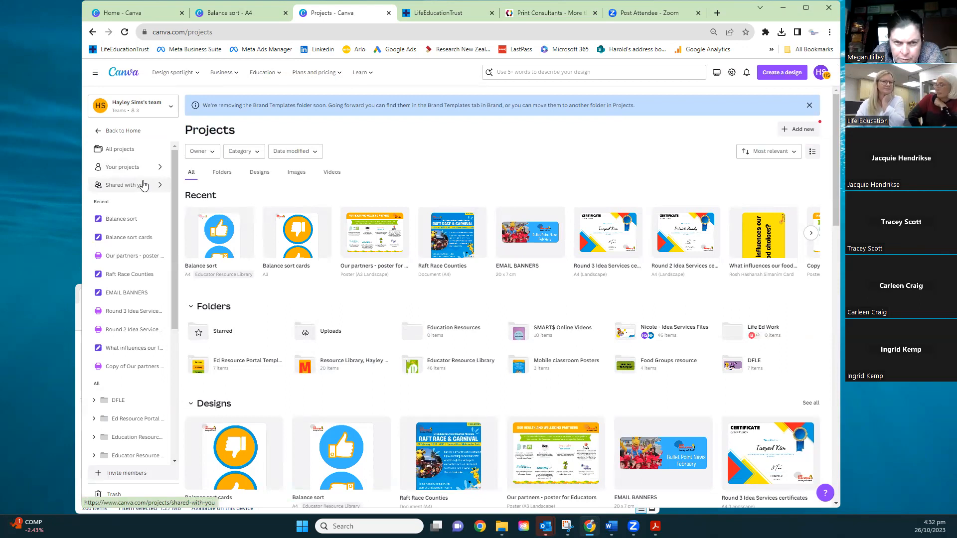
{"action": "left_click", "coordinate": [100, 135]}
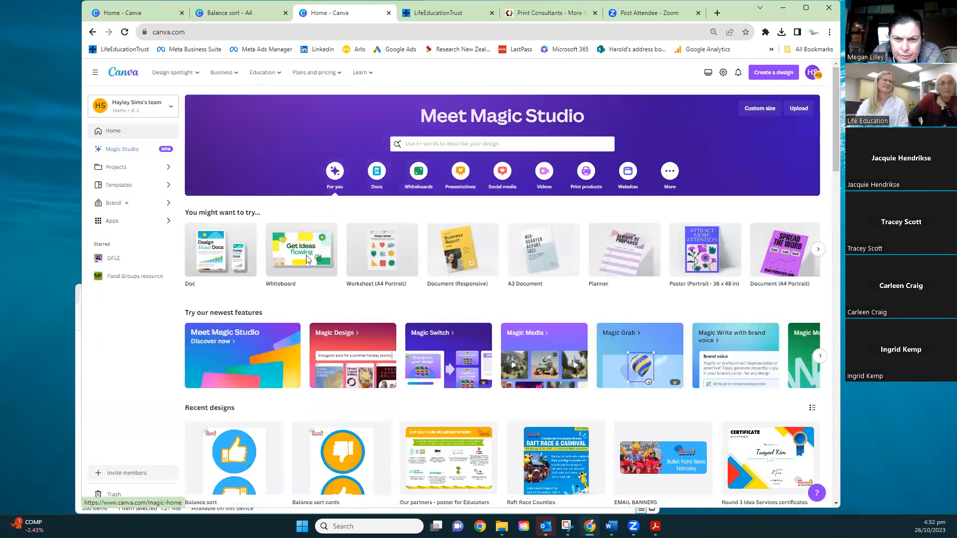
Open the A4 Balance sort design from the recent designs, look over its first two pages and return to the home page
{"action": "scroll", "coordinate": [384, 407], "scroll_direction": "down", "scroll_amount": 1}
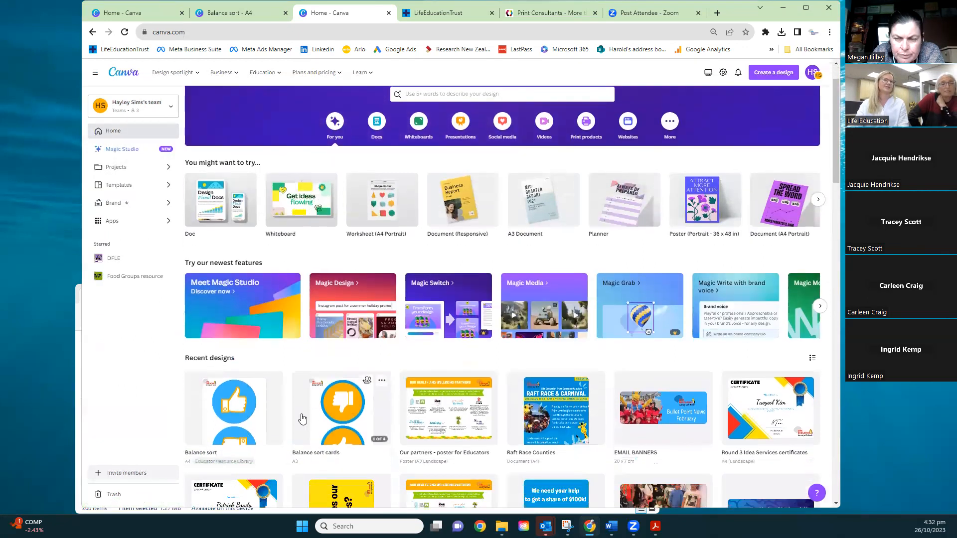
{"action": "left_click", "coordinate": [258, 408]}
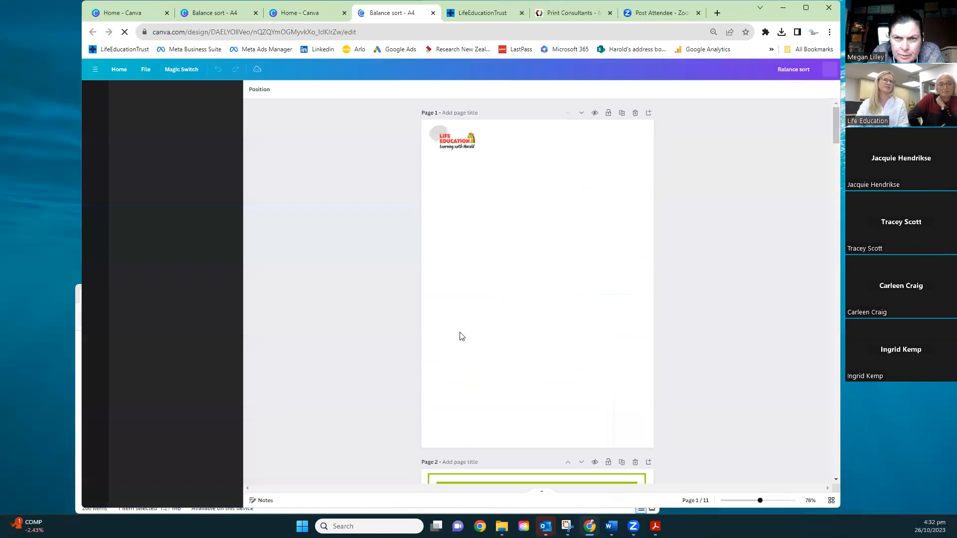
{"action": "scroll", "coordinate": [564, 288], "scroll_direction": "down", "scroll_amount": 4}
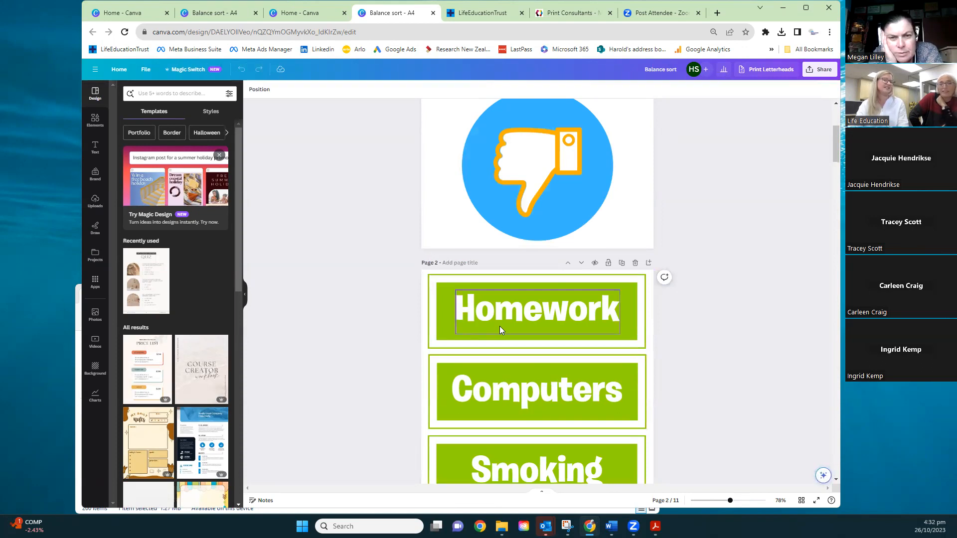
{"action": "scroll", "coordinate": [495, 316], "scroll_direction": "down", "scroll_amount": 2}
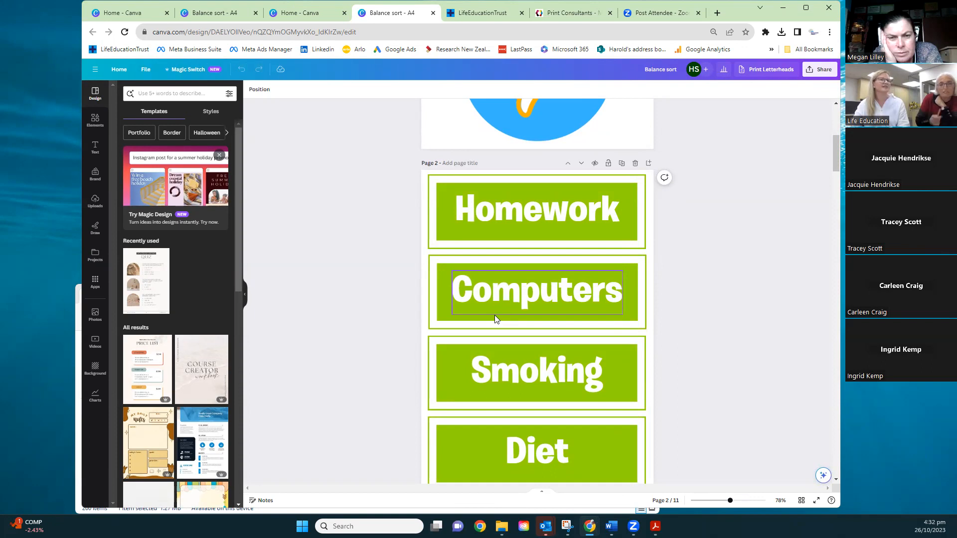
{"action": "left_click", "coordinate": [120, 72]}
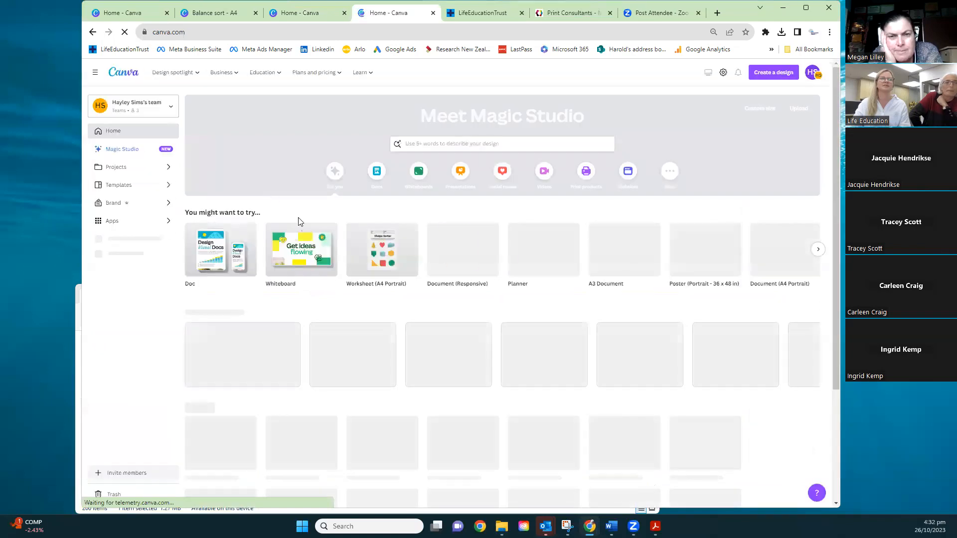
Make a copy of the A4 Balance sort design and view who has access to the copy
{"action": "scroll", "coordinate": [295, 381], "scroll_direction": "down", "scroll_amount": 2}
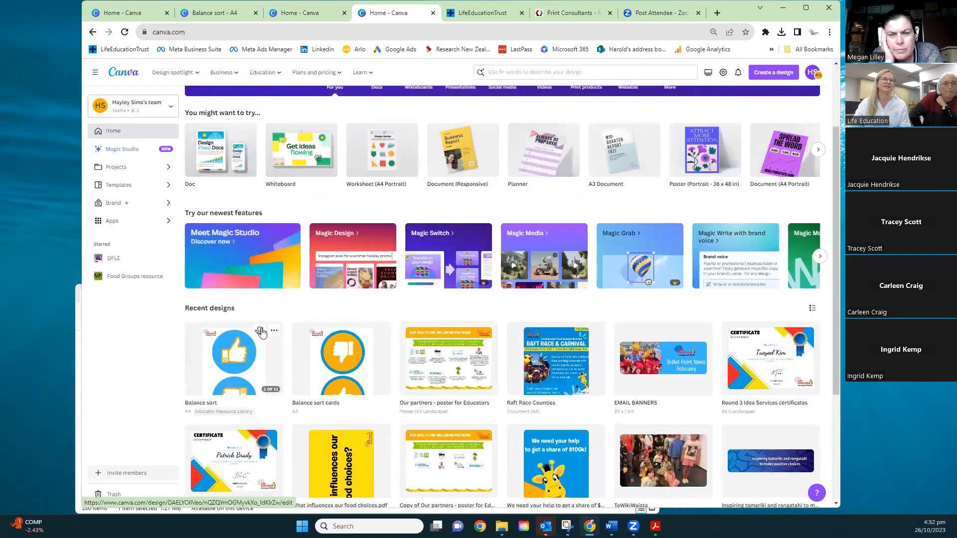
{"action": "mouse_move", "coordinate": [274, 333]}
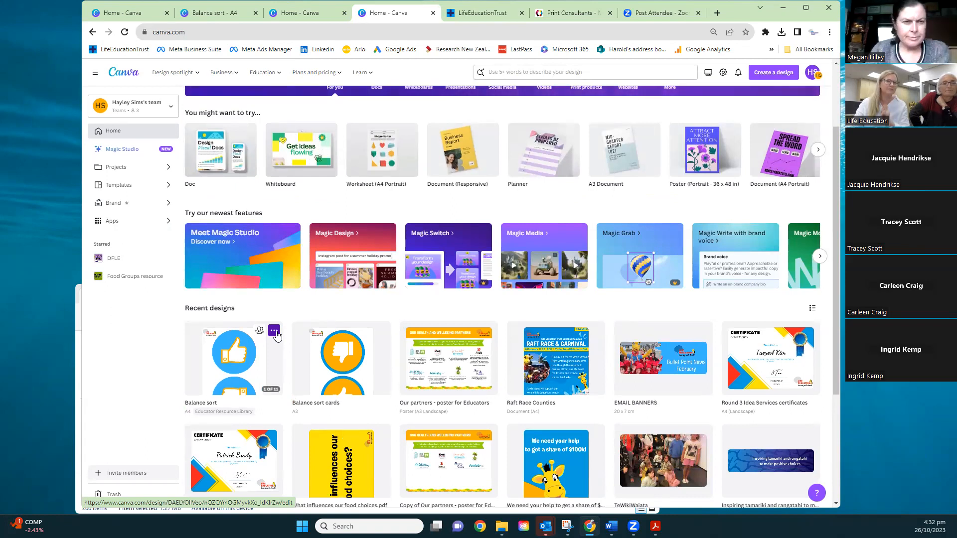
{"action": "left_click", "coordinate": [275, 333]}
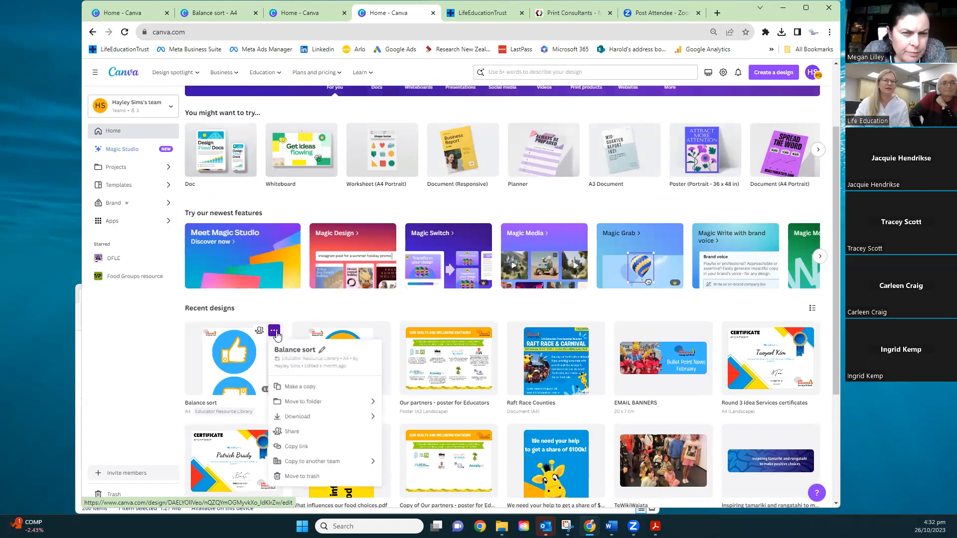
{"action": "left_click", "coordinate": [305, 390]}
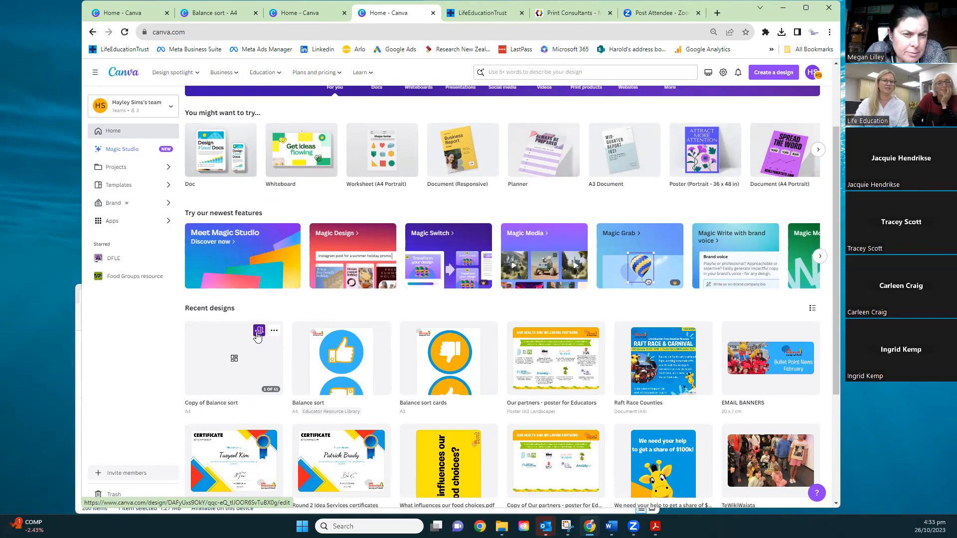
{"action": "left_click", "coordinate": [258, 331]}
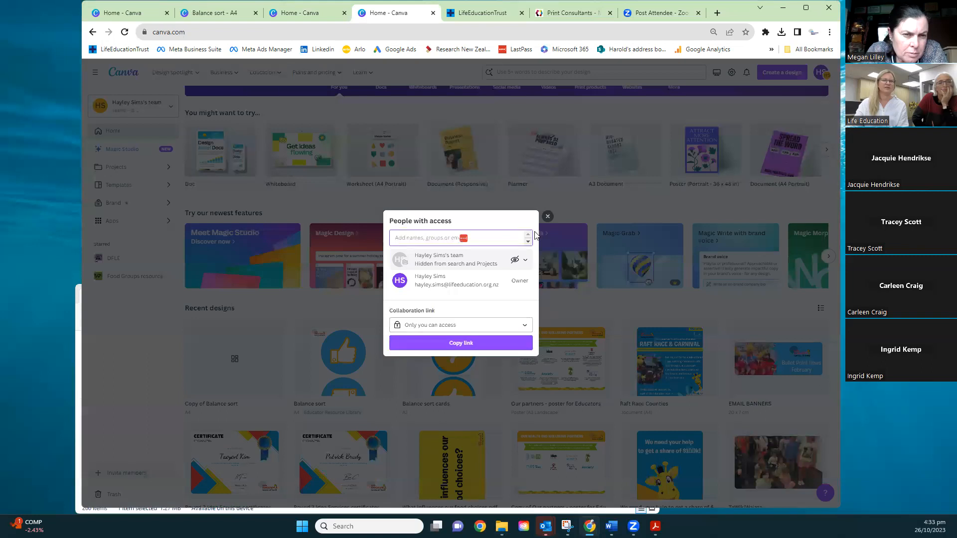
{"action": "left_click", "coordinate": [548, 217]}
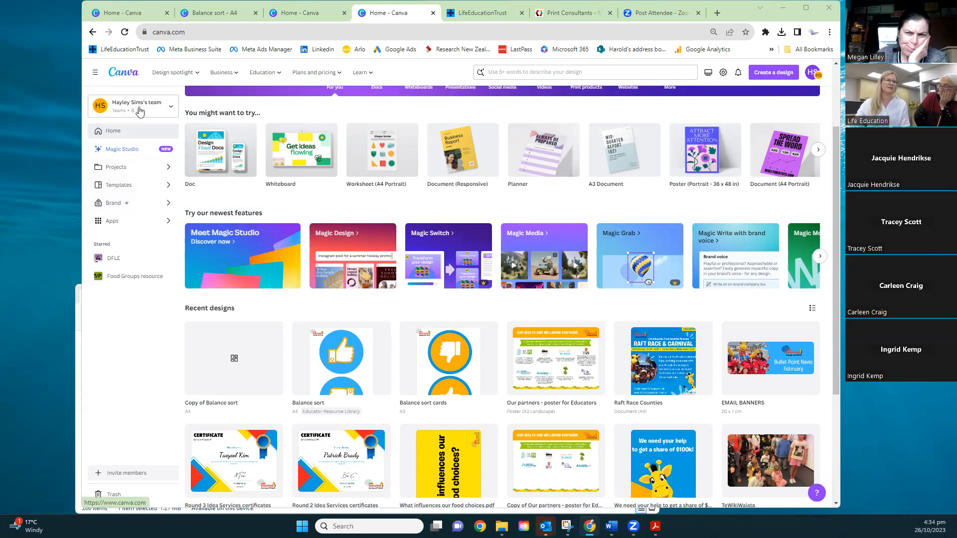
Open the Copy of Balance sort design and search the templates for "burgers"
{"action": "left_click", "coordinate": [266, 362]}
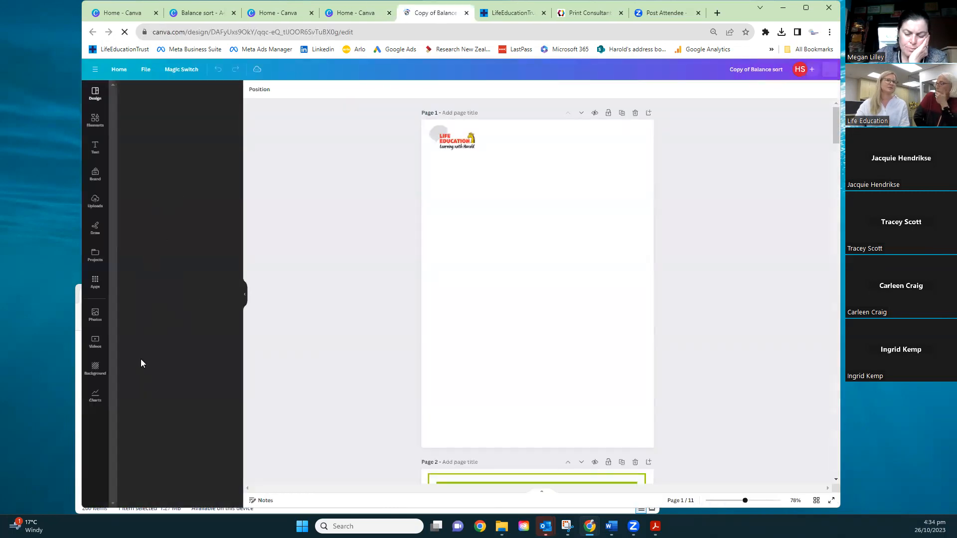
{"action": "left_click", "coordinate": [187, 94]}
{"action": "type", "text": "burgers"}
{"action": "key", "text": "Return"}
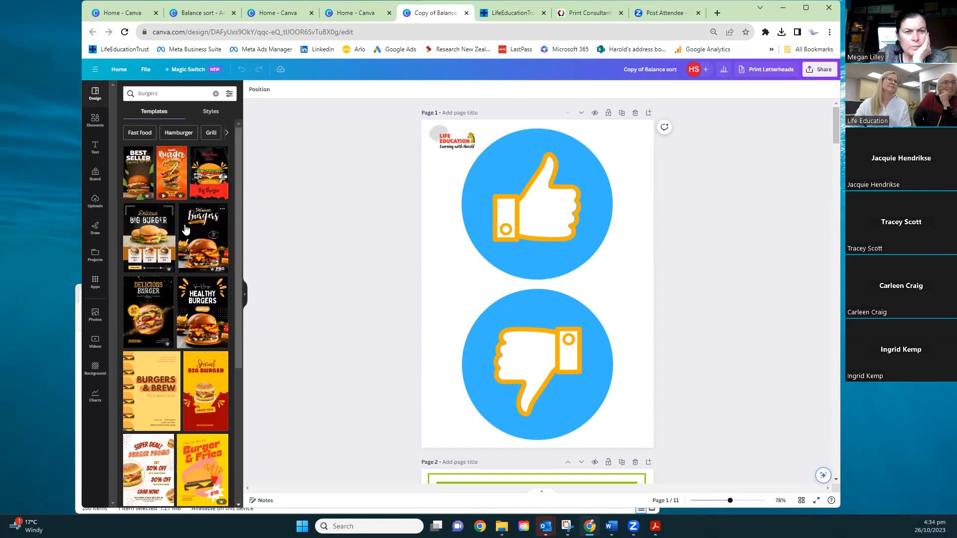
Search the elements library for "burger"
{"action": "left_click", "coordinate": [96, 124]}
{"action": "left_click", "coordinate": [172, 93]}
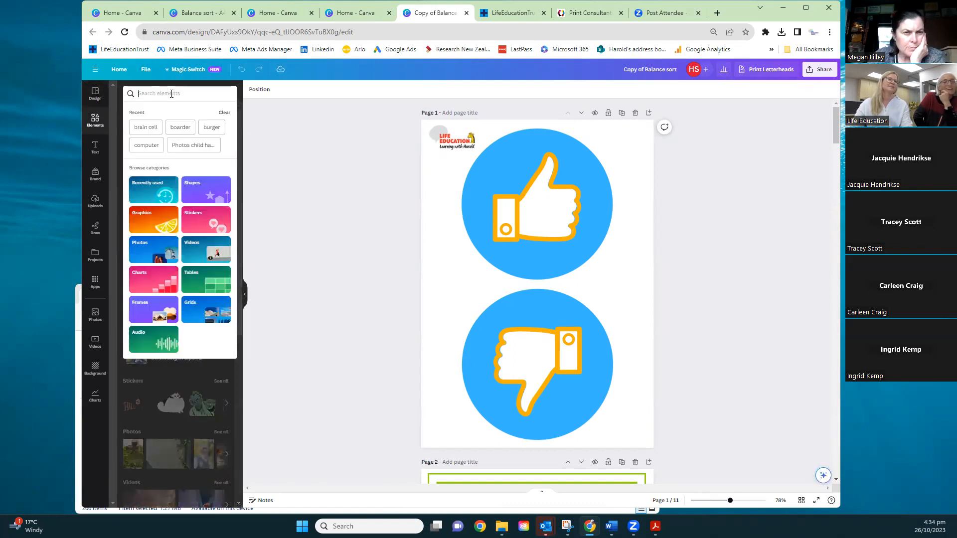
{"action": "type", "text": "b"}
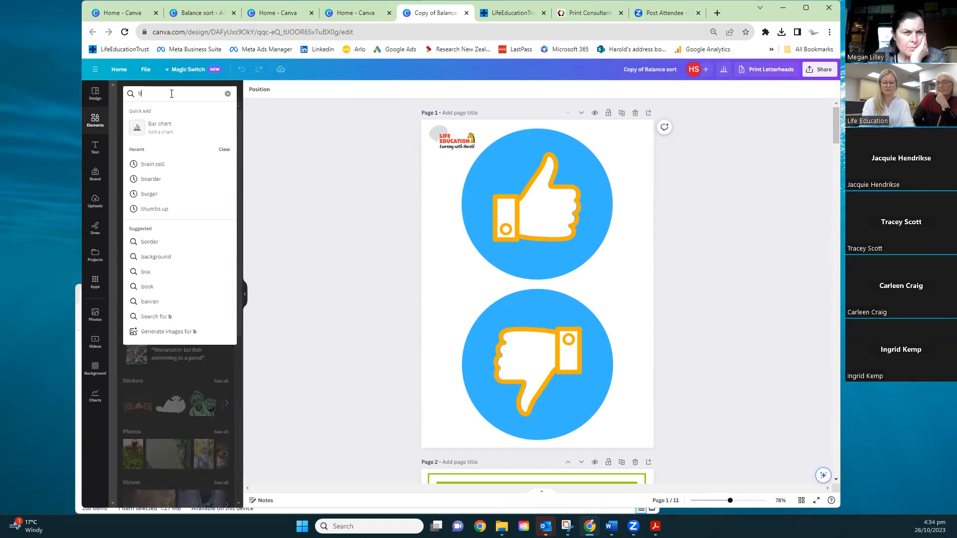
{"action": "type", "text": "urger"}
{"action": "key", "text": "Return"}
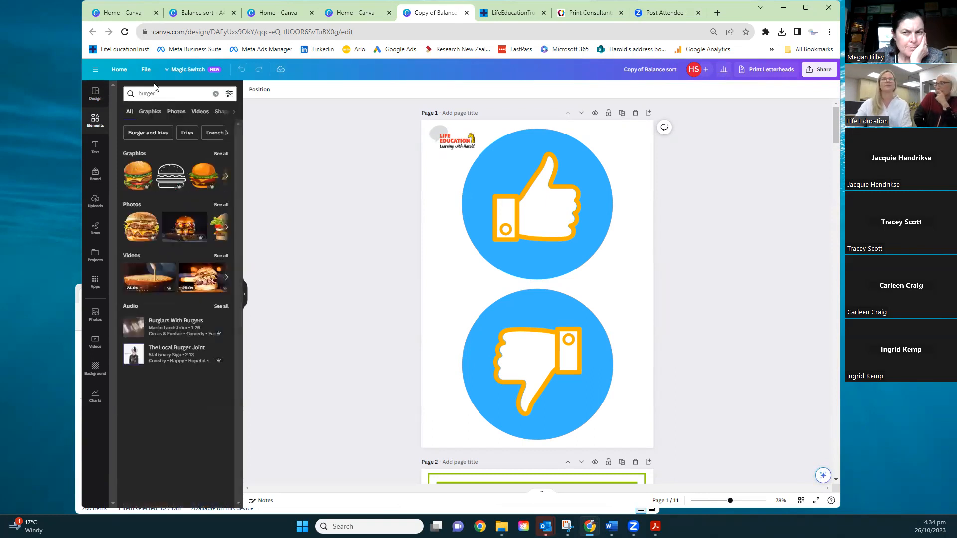